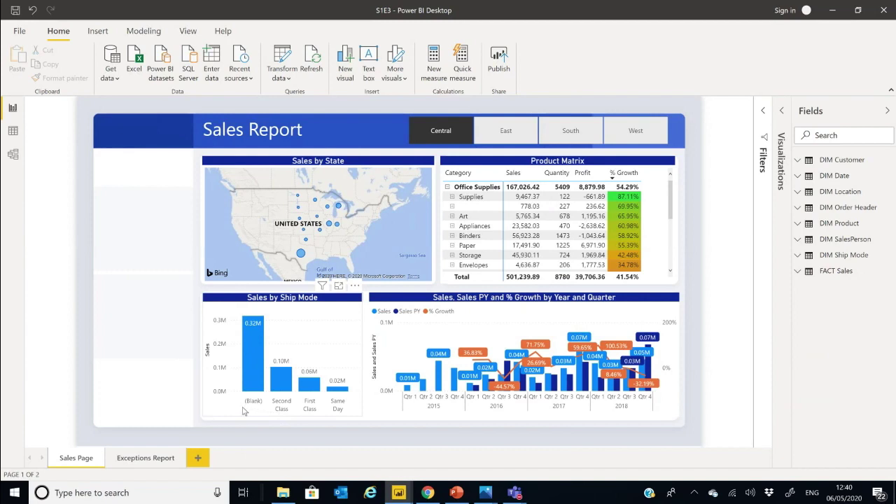
Filter the Product Matrix with advanced filtering so that only items whose Sub-Category is not blank are shown.
{"action": "mouse_move", "coordinate": [244, 380]}
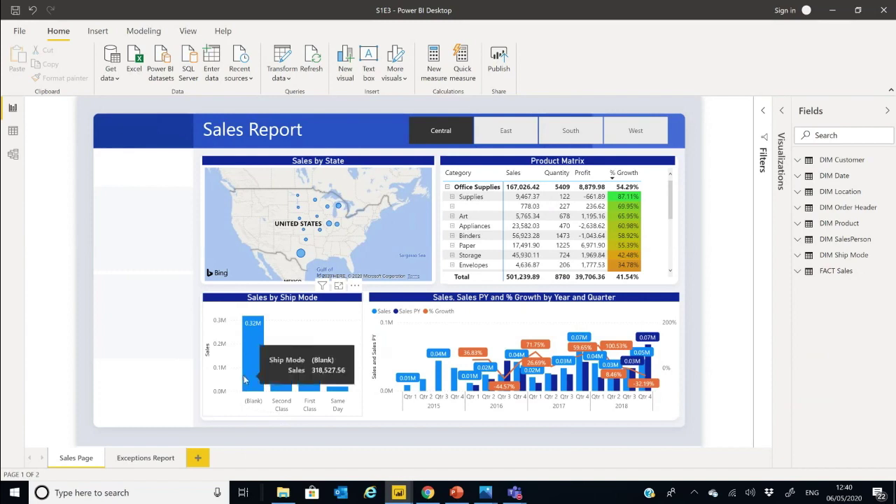
{"action": "left_click", "coordinate": [572, 164]}
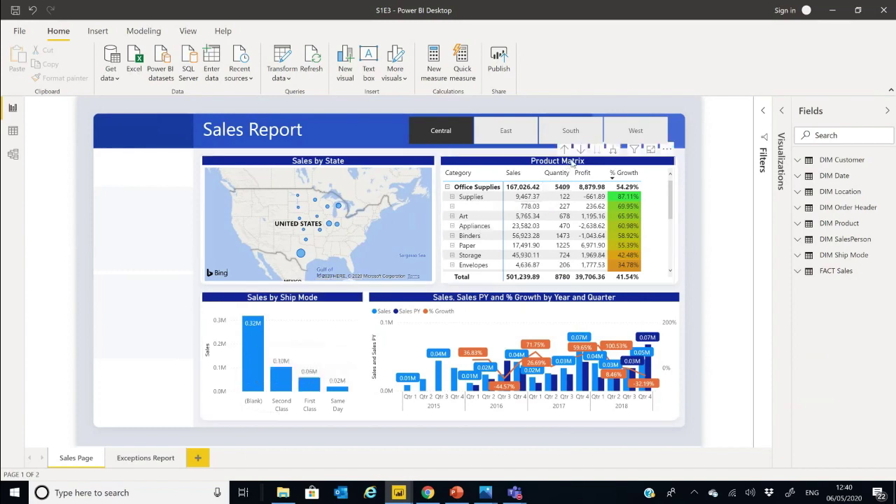
{"action": "left_click", "coordinate": [763, 114]}
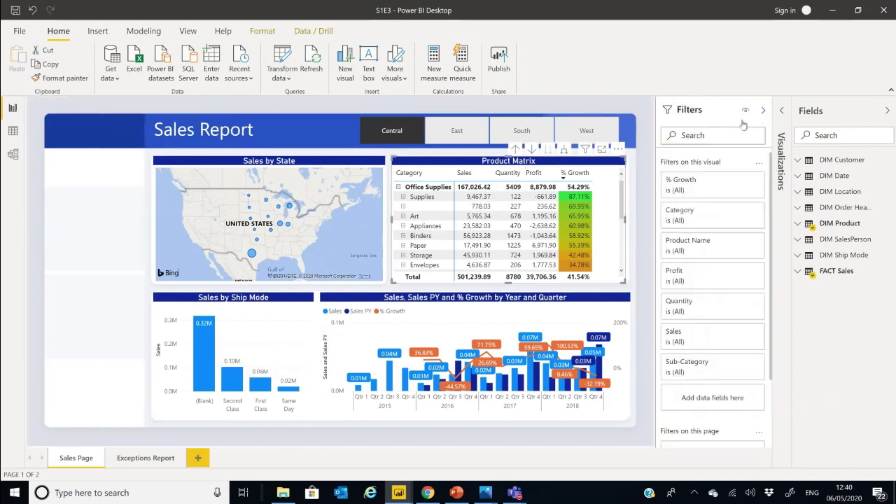
{"action": "left_click", "coordinate": [742, 362]}
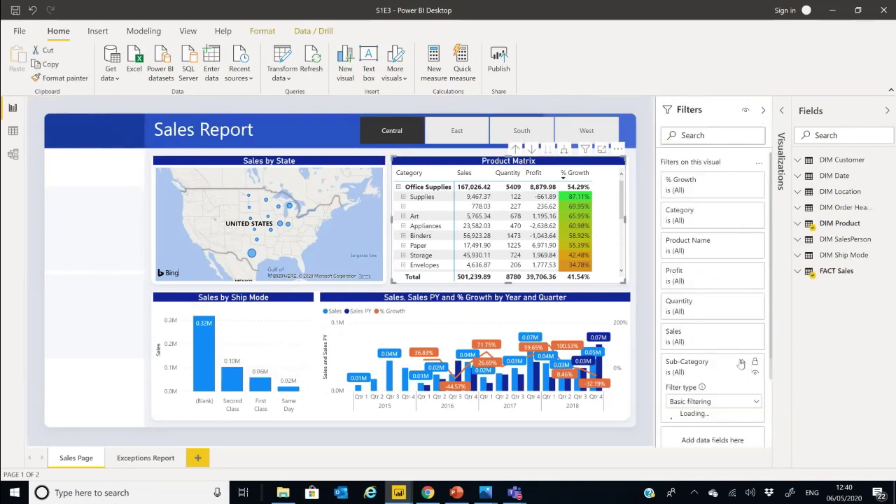
{"action": "left_click", "coordinate": [725, 351]}
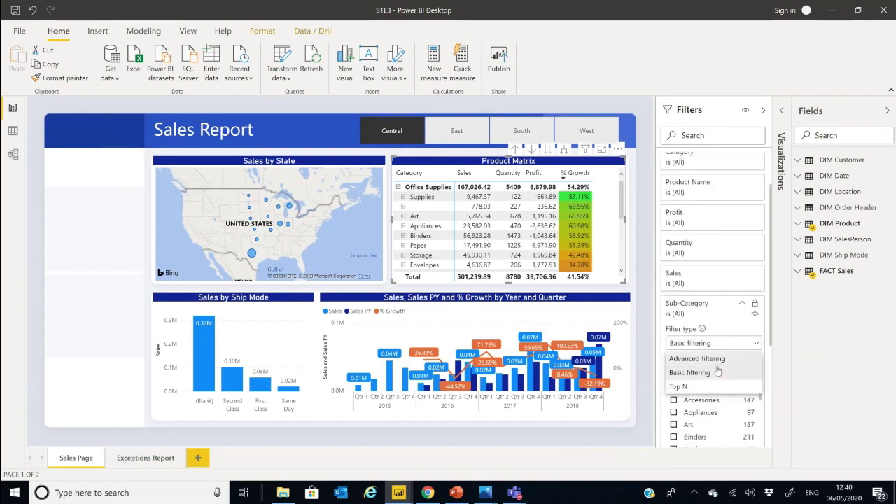
{"action": "left_click", "coordinate": [721, 357]}
{"action": "left_click", "coordinate": [716, 319]}
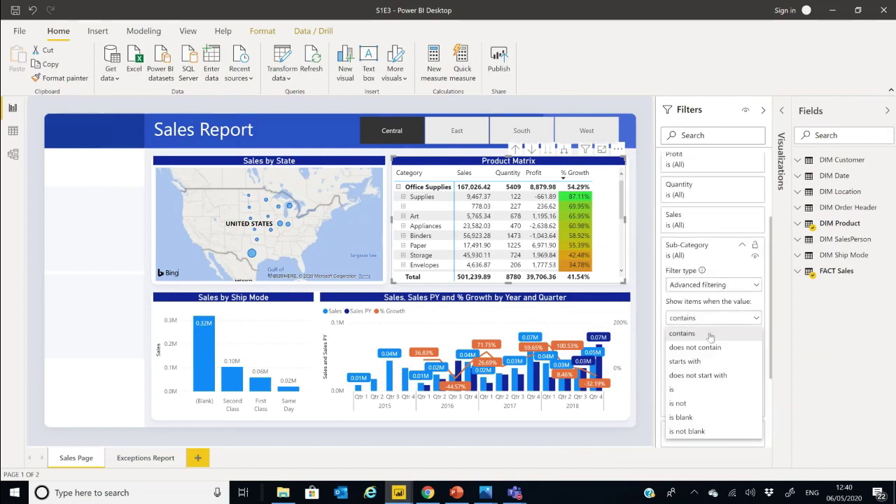
{"action": "left_click", "coordinate": [703, 433]}
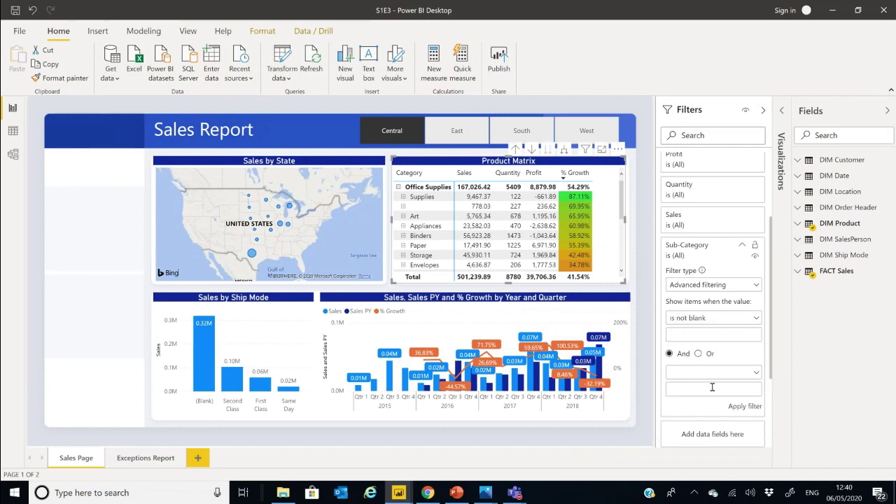
{"action": "left_click", "coordinate": [750, 408]}
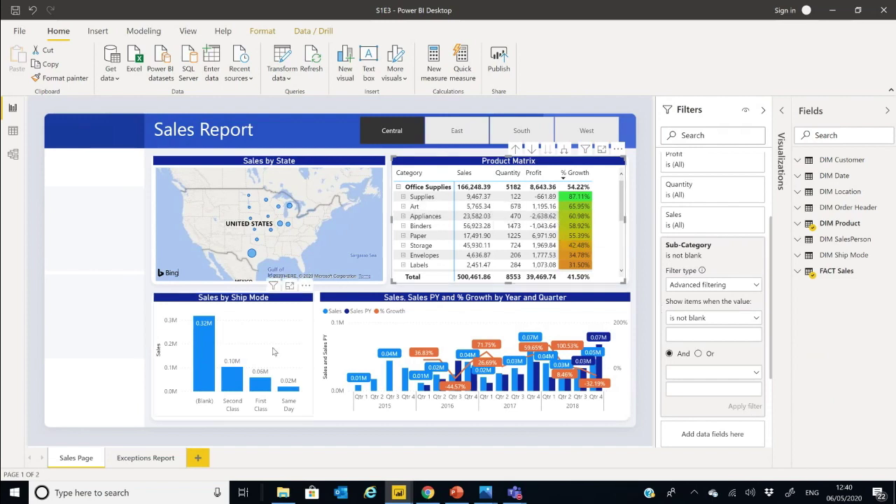
Apply an advanced Ship Mode filter of "is not blank" to the Sales by Ship Mode chart.
{"action": "left_click", "coordinate": [267, 301]}
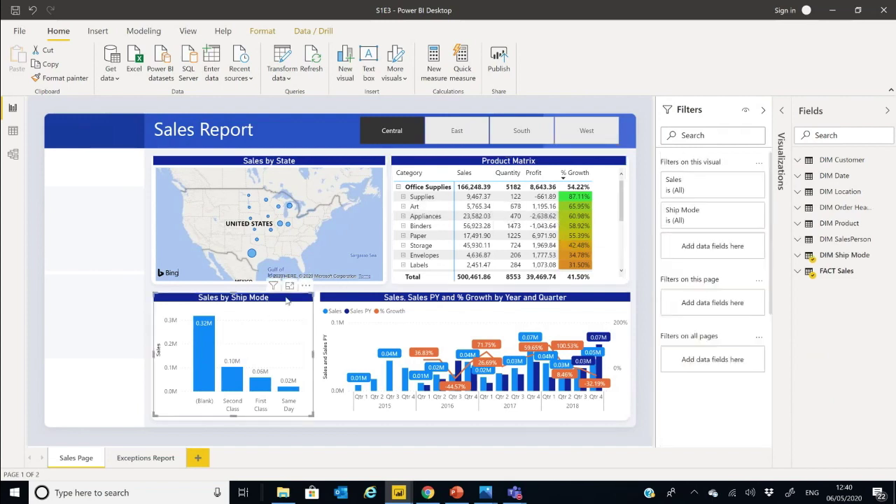
{"action": "left_click", "coordinate": [740, 212]}
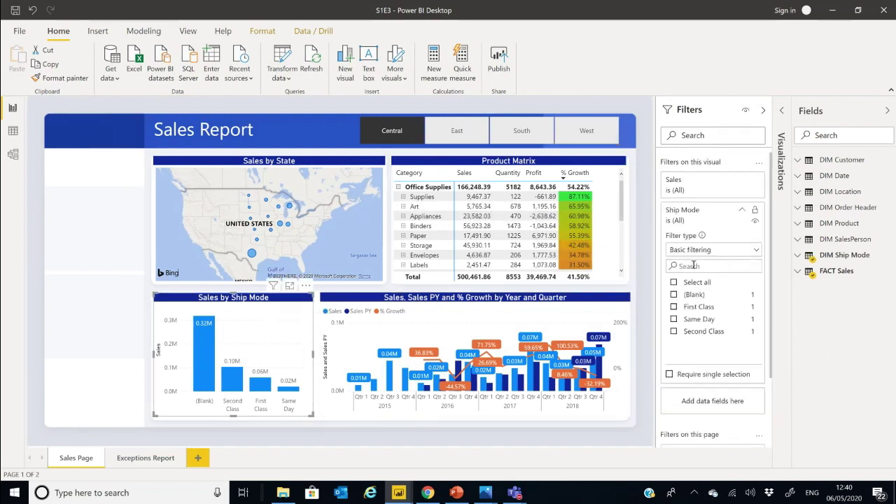
{"action": "left_click", "coordinate": [703, 251]}
{"action": "left_click", "coordinate": [707, 264]}
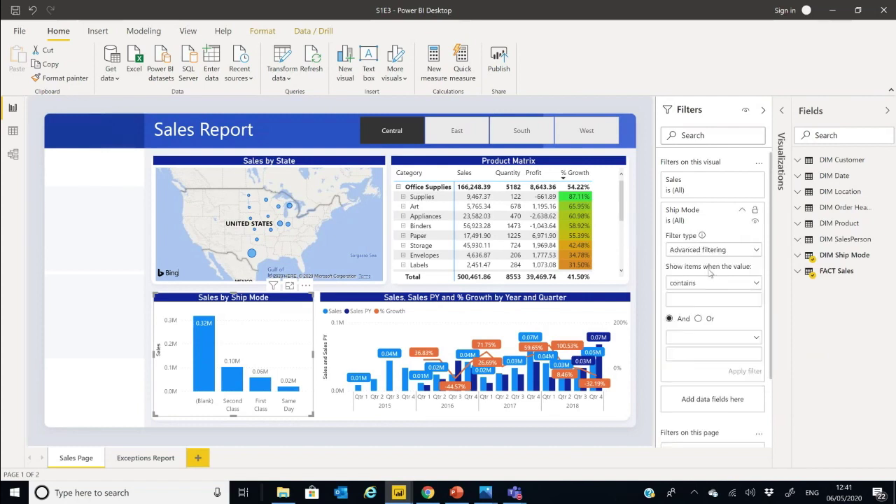
{"action": "left_click", "coordinate": [714, 282]}
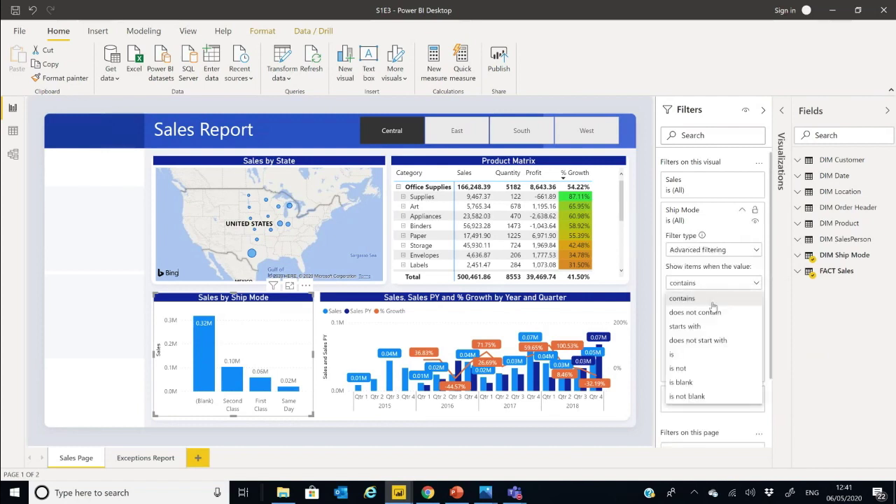
{"action": "left_click", "coordinate": [708, 397]}
{"action": "left_click", "coordinate": [745, 372]}
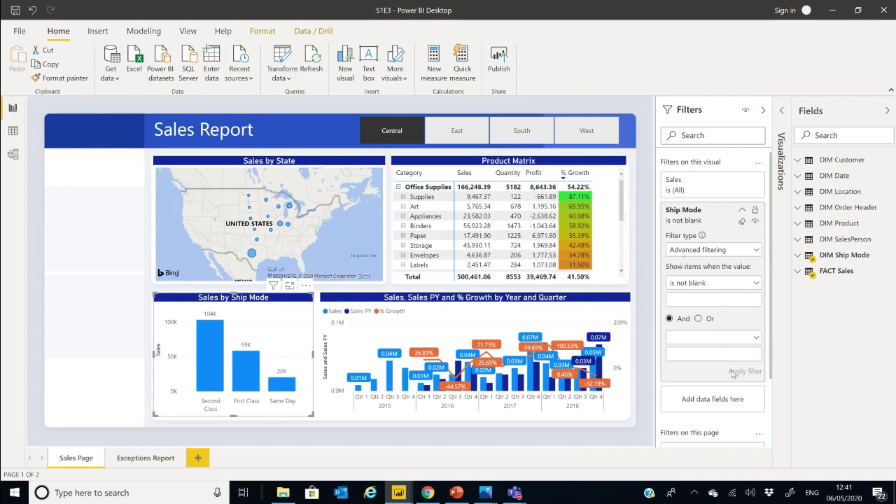
Clear the Ship Mode filter from the Sales by Ship Mode chart and the Sub-Category filter from the Product Matrix.
{"action": "left_click", "coordinate": [742, 221]}
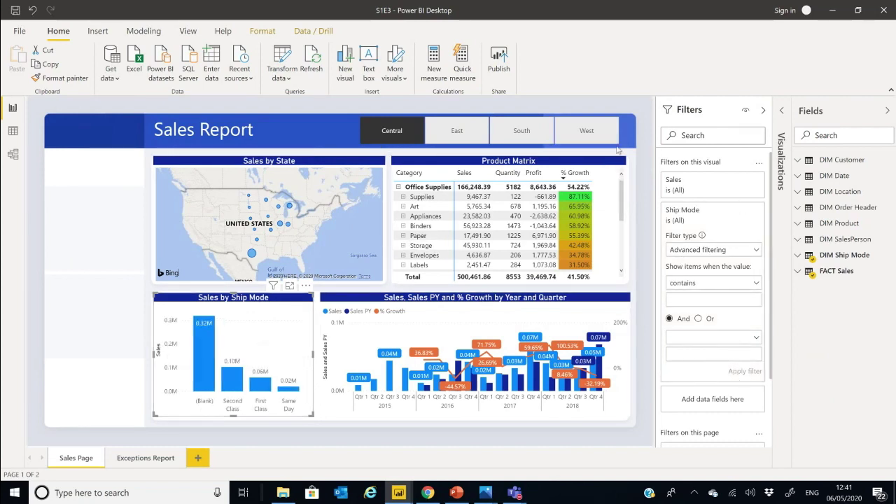
{"action": "left_click", "coordinate": [593, 166]}
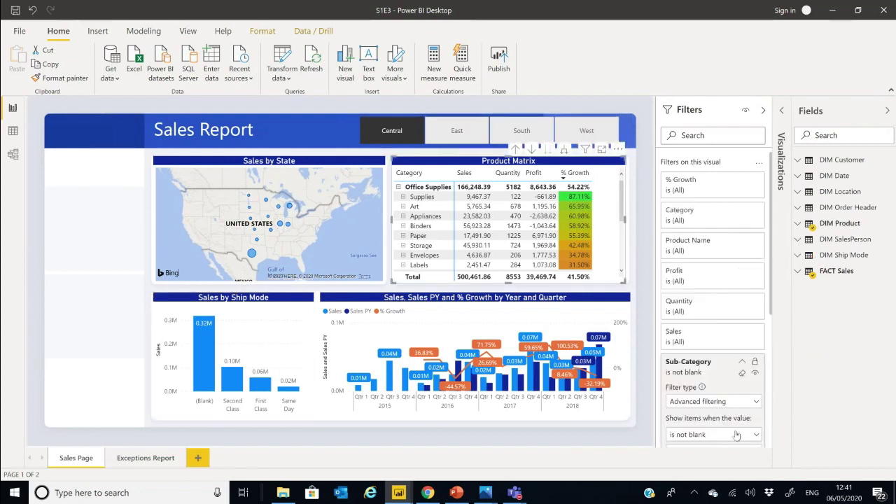
{"action": "scroll", "coordinate": [734, 376], "scroll_direction": "down", "scroll_amount": 1}
{"action": "scroll", "coordinate": [734, 377], "scroll_direction": "down", "scroll_amount": 1}
{"action": "left_click", "coordinate": [741, 315]}
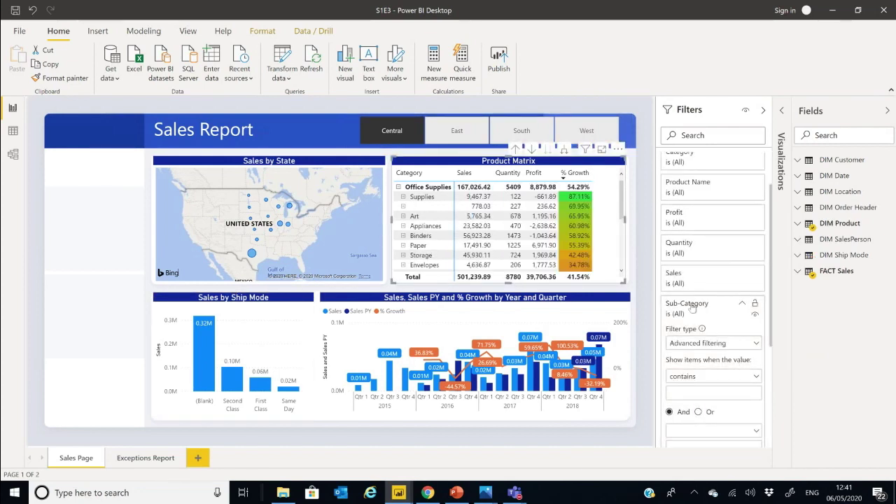
{"action": "left_click", "coordinate": [634, 240]}
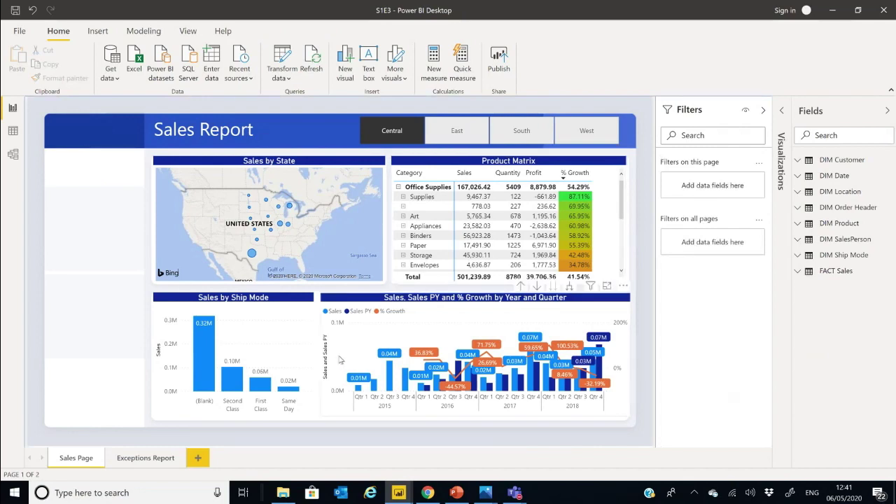
On the Exceptions Report page, reselect (Blank) in the Ship Mode slicer and look through the records missing a ship mode.
{"action": "left_click", "coordinate": [140, 460]}
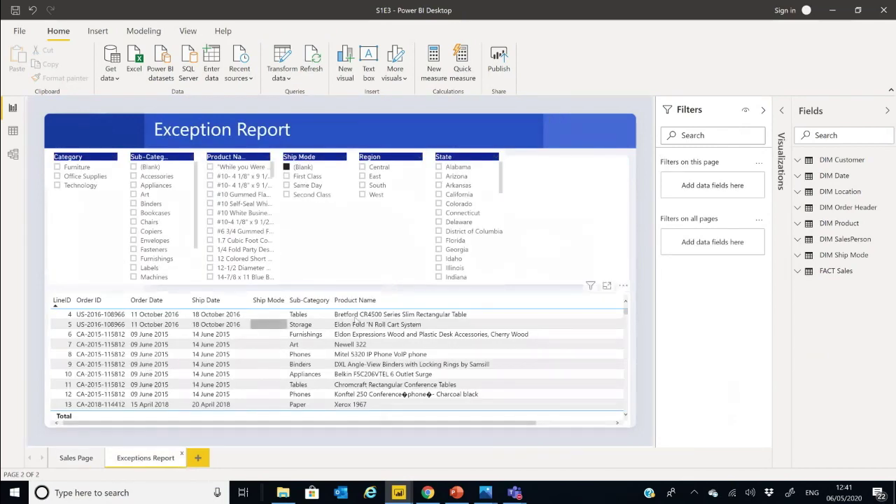
{"action": "left_click", "coordinate": [471, 298]}
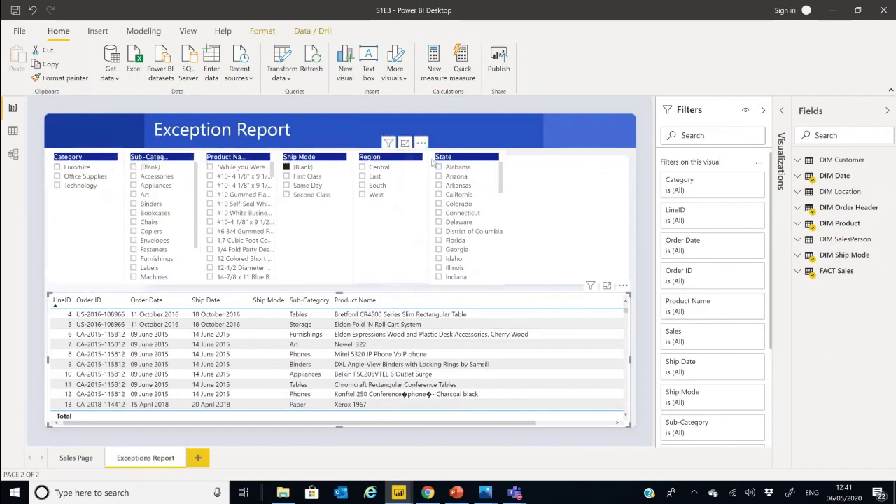
{"action": "left_click", "coordinate": [297, 160]}
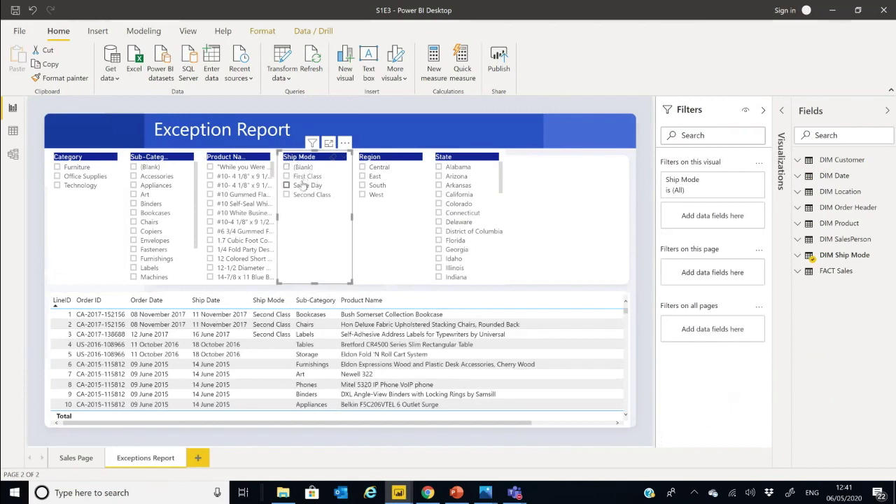
{"action": "left_click", "coordinate": [287, 168]}
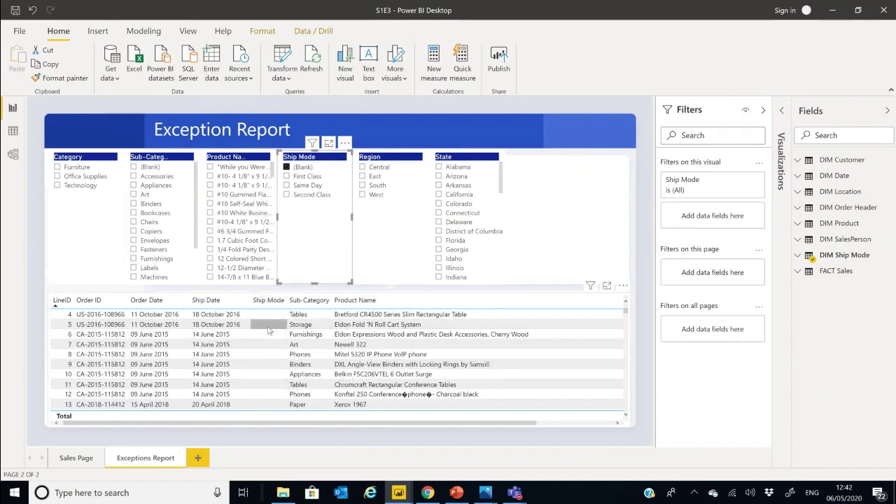
{"action": "scroll", "coordinate": [268, 330], "scroll_direction": "down", "scroll_amount": 6}
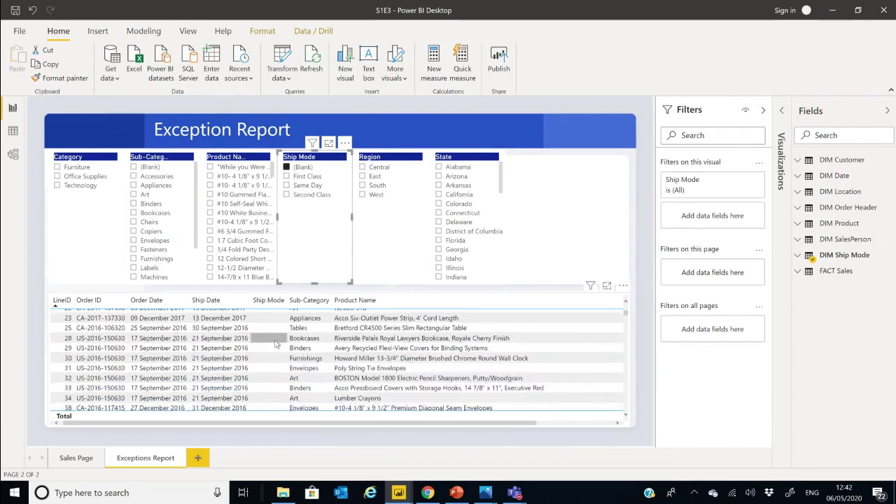
{"action": "scroll", "coordinate": [276, 343], "scroll_direction": "down", "scroll_amount": 2}
{"action": "scroll", "coordinate": [277, 329], "scroll_direction": "down", "scroll_amount": 2}
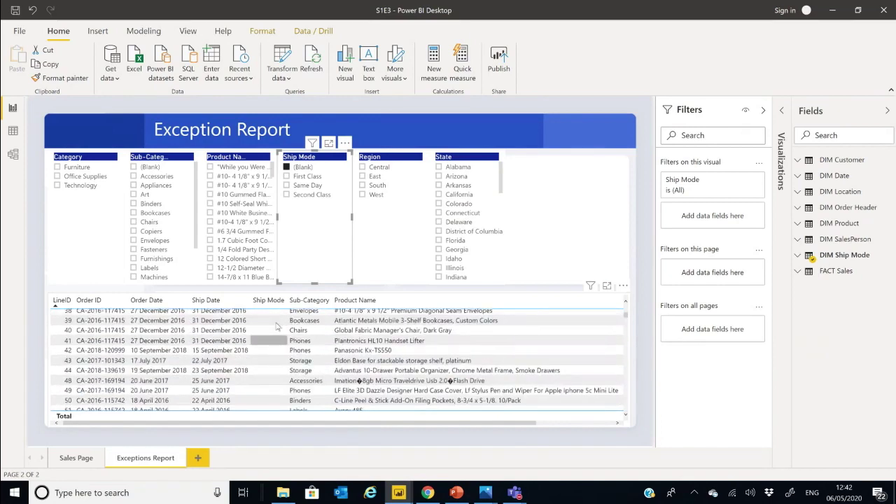
{"action": "scroll", "coordinate": [272, 358], "scroll_direction": "up", "scroll_amount": 1}
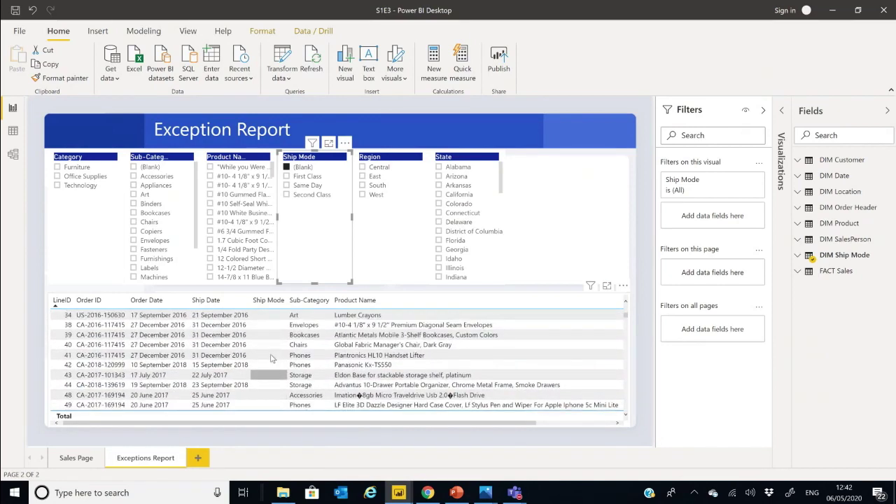
{"action": "scroll", "coordinate": [272, 358], "scroll_direction": "up", "scroll_amount": 10}
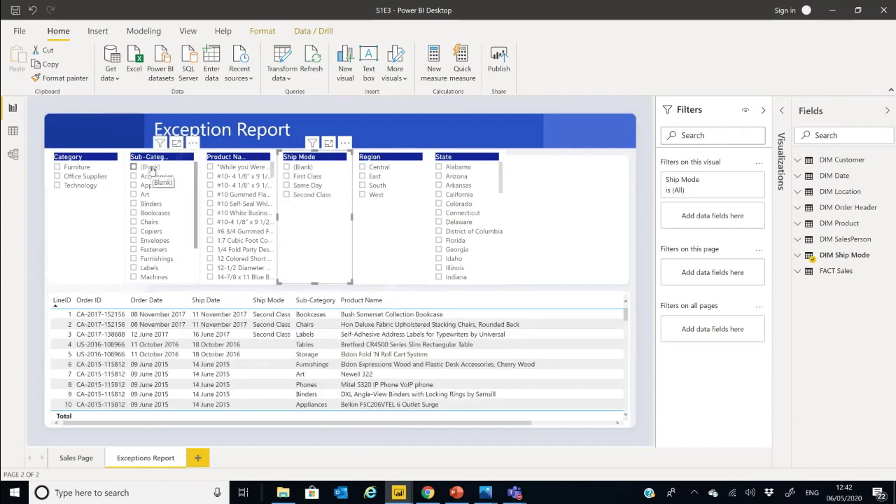
Filter the exceptions table to (Blank) sub-categories and review the matching records.
{"action": "left_click", "coordinate": [150, 168]}
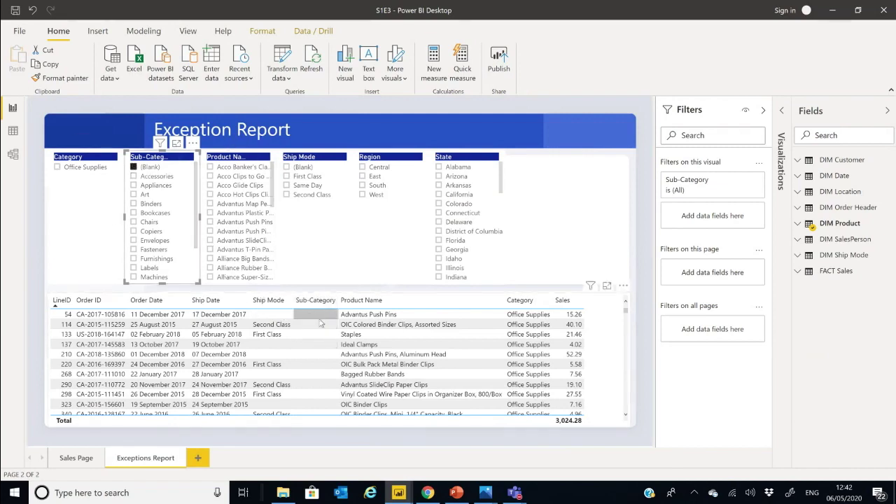
{"action": "scroll", "coordinate": [315, 329], "scroll_direction": "down", "scroll_amount": 1}
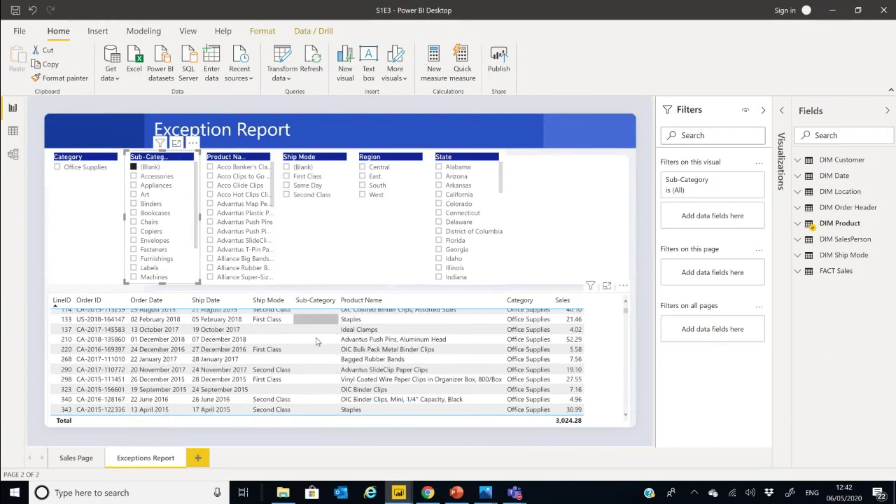
{"action": "scroll", "coordinate": [317, 341], "scroll_direction": "up", "scroll_amount": 1}
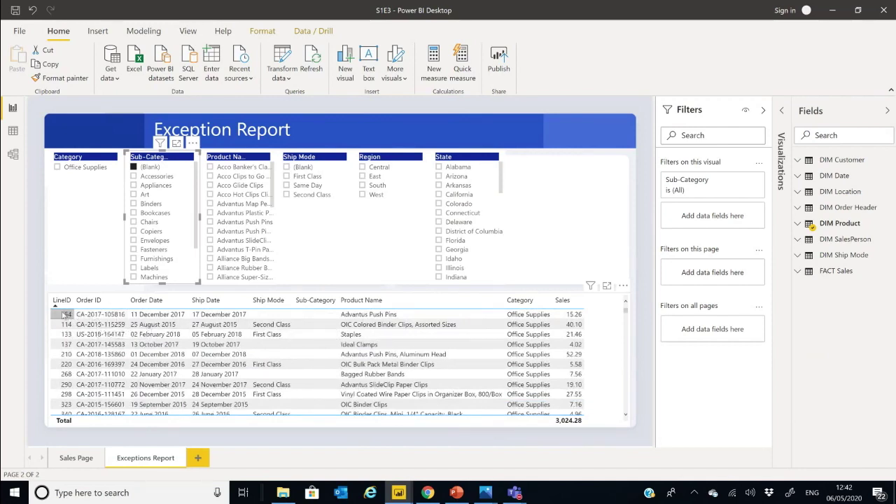
Switch to File Explorer and open the "Sales - Data Modelling Example" CSV file from the S1E3 folder in Excel.
{"action": "left_click", "coordinate": [282, 494]}
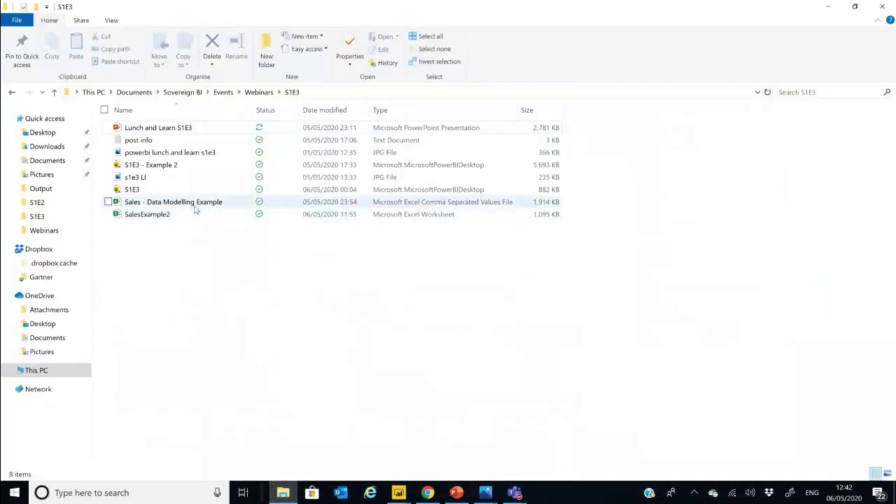
{"action": "double_click", "coordinate": [198, 204]}
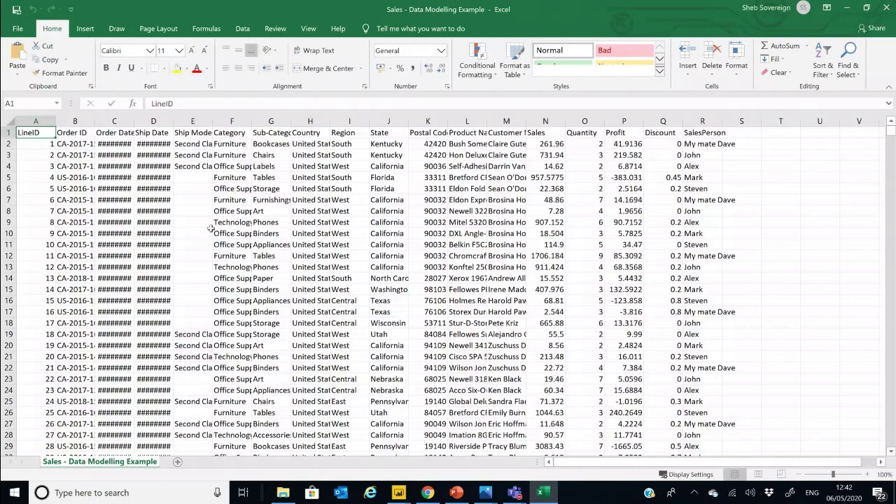
{"action": "key", "text": "alt+Tab"}
{"action": "key", "text": "alt+Tab"}
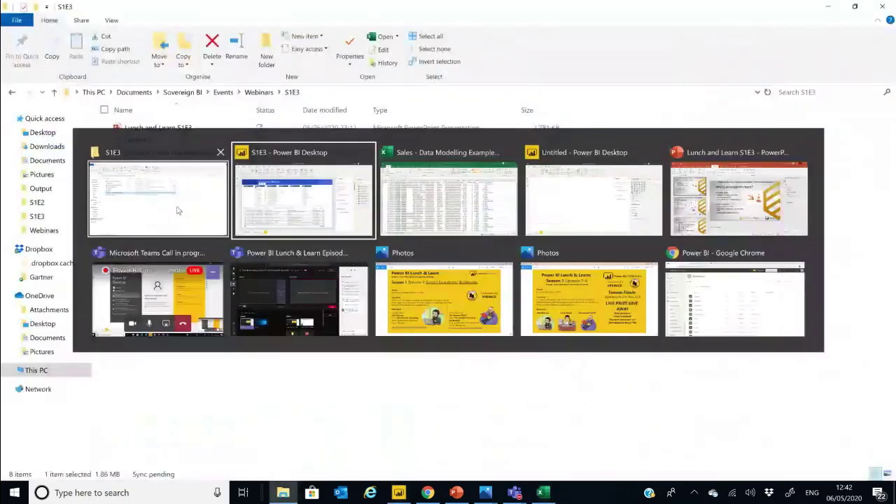
{"action": "key", "text": "alt+Tab"}
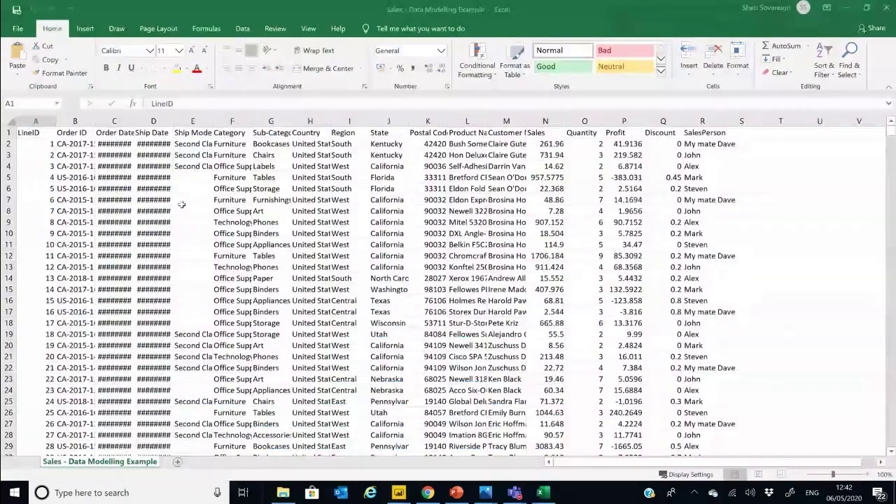
Inspect the Ship Mode and Sub-Category cells of the LineID 54 record, fitting the Category column to its contents.
{"action": "scroll", "coordinate": [49, 332], "scroll_direction": "down", "scroll_amount": 13}
{"action": "left_click", "coordinate": [18, 299]}
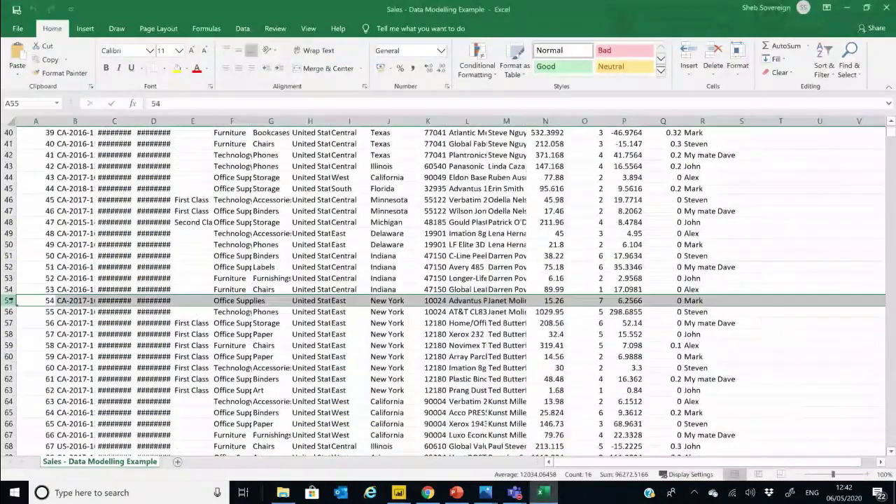
{"action": "left_click", "coordinate": [193, 300]}
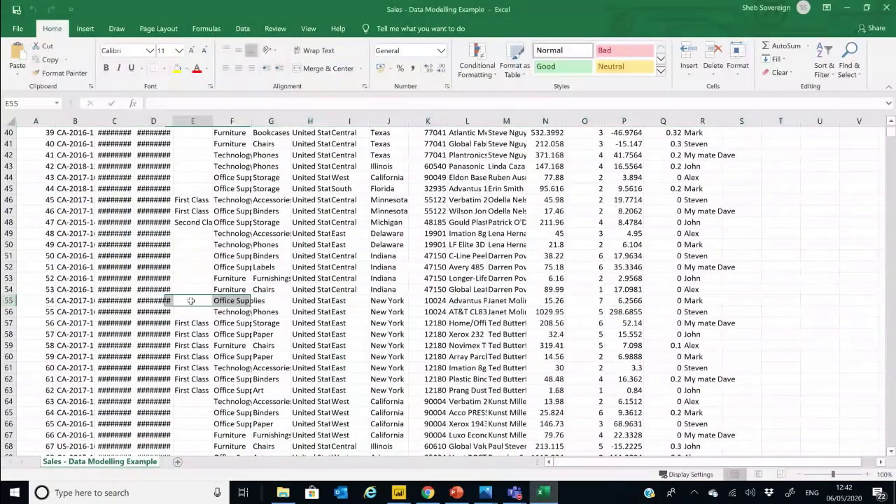
{"action": "left_click", "coordinate": [277, 301]}
{"action": "double_click", "coordinate": [250, 121]}
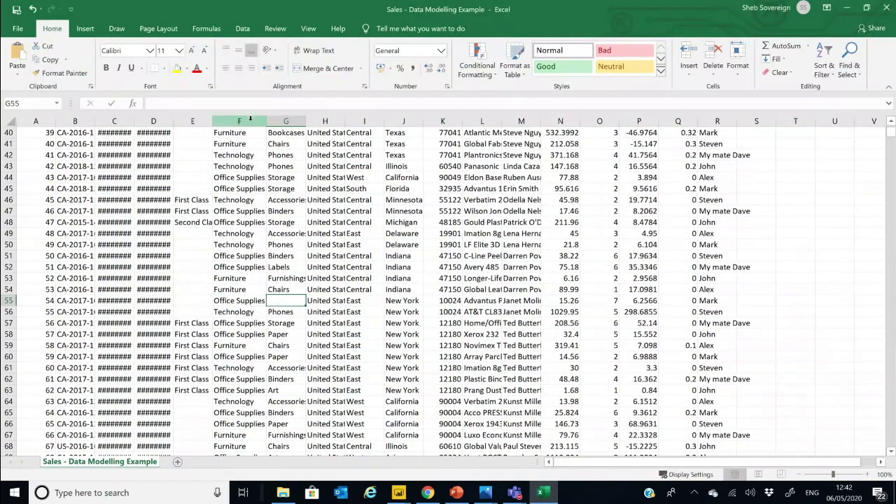
Check the LineID 54 record's Ship Mode and Sub-Category cells, and fit the Order Date and Ship Date columns to their contents.
{"action": "key", "text": "Left"}
{"action": "key", "text": "Left"}
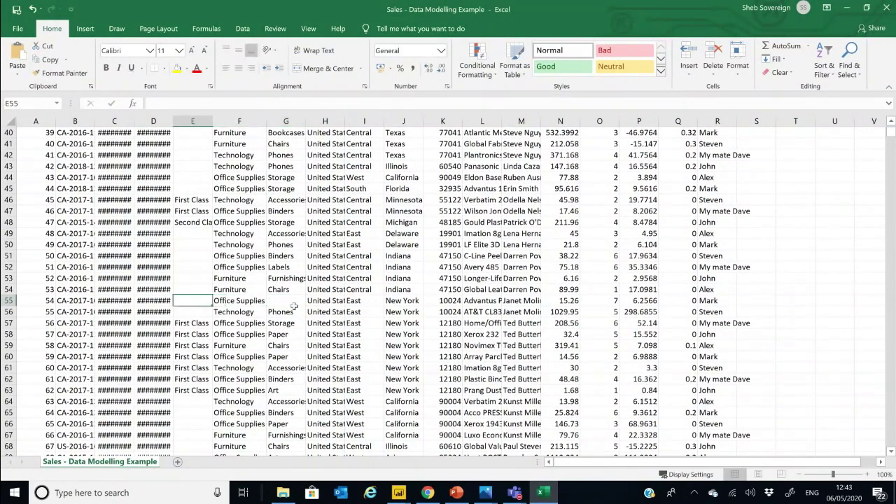
{"action": "left_click", "coordinate": [290, 301]}
{"action": "scroll", "coordinate": [170, 300], "scroll_direction": "up", "scroll_amount": 11}
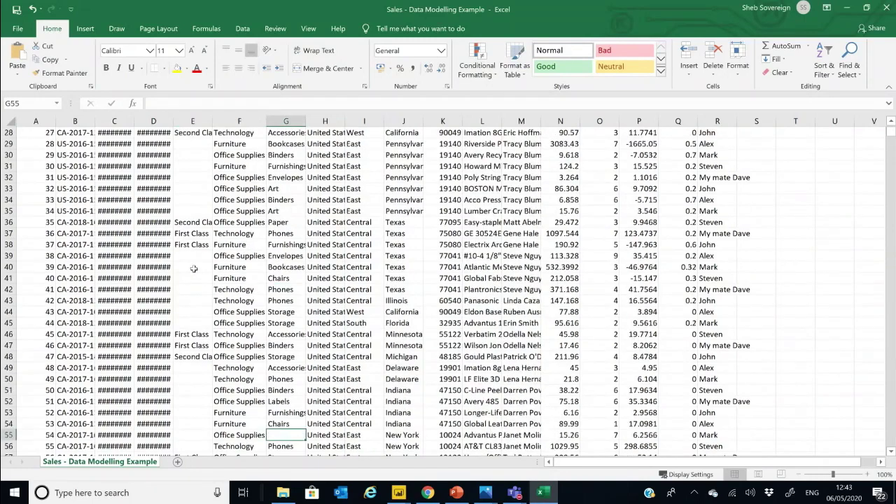
{"action": "double_click", "coordinate": [172, 121]}
{"action": "double_click", "coordinate": [135, 121]}
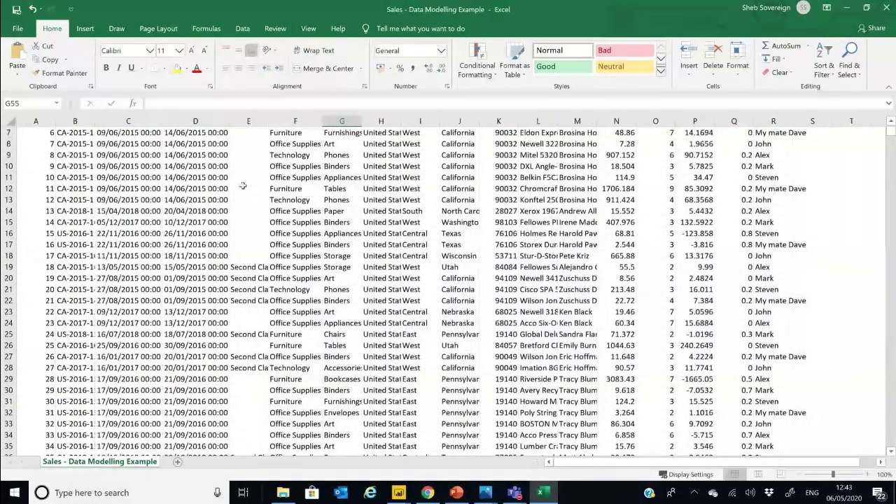
Switch to Power BI to highlight the Staples record in the exceptions table, and return to Excel to look through the Ship Mode column.
{"action": "key", "text": "alt+Tab"}
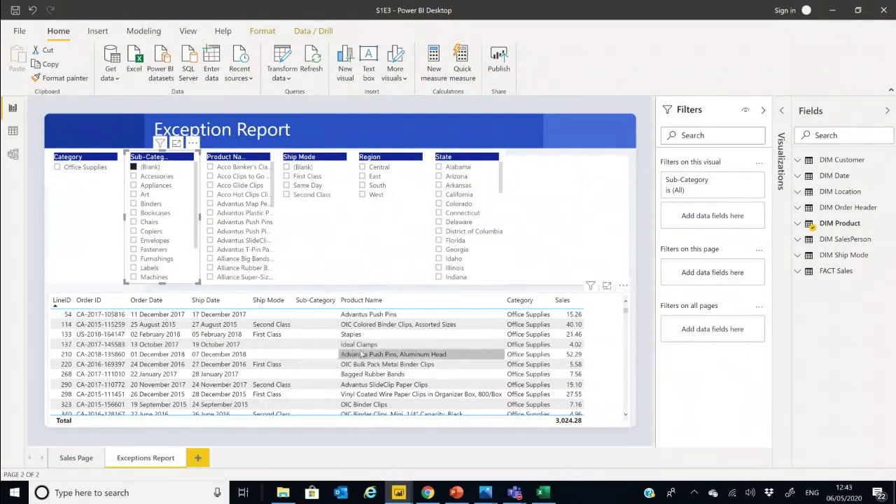
{"action": "left_click", "coordinate": [313, 337]}
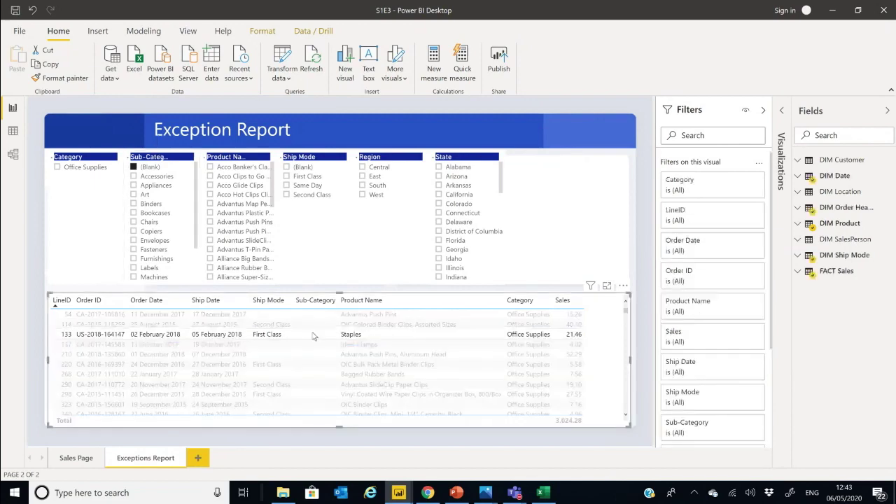
{"action": "key", "text": "alt+Tab"}
{"action": "scroll", "coordinate": [261, 210], "scroll_direction": "down", "scroll_amount": 4}
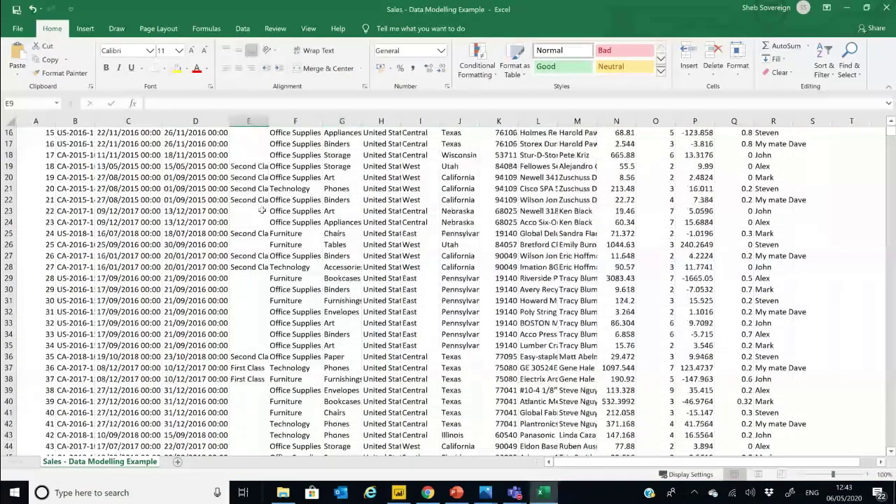
{"action": "scroll", "coordinate": [261, 210], "scroll_direction": "down", "scroll_amount": 1}
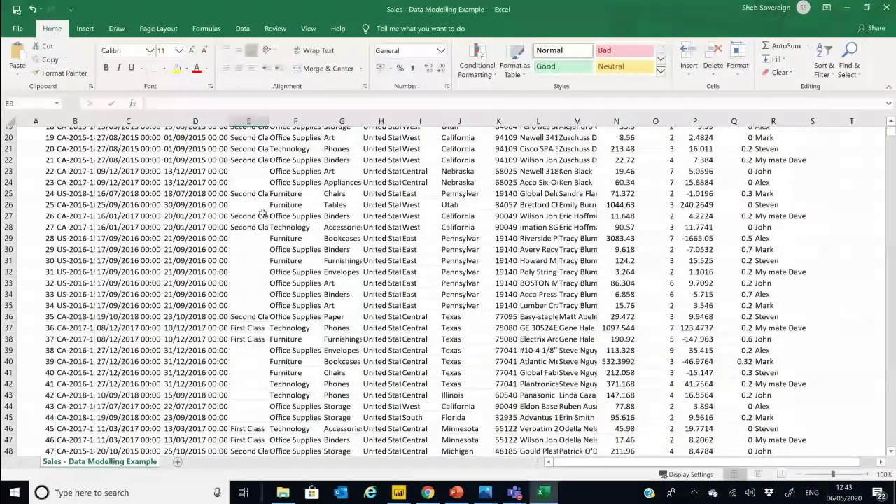
{"action": "scroll", "coordinate": [263, 212], "scroll_direction": "up", "scroll_amount": 2}
{"action": "scroll", "coordinate": [261, 203], "scroll_direction": "up", "scroll_amount": 4}
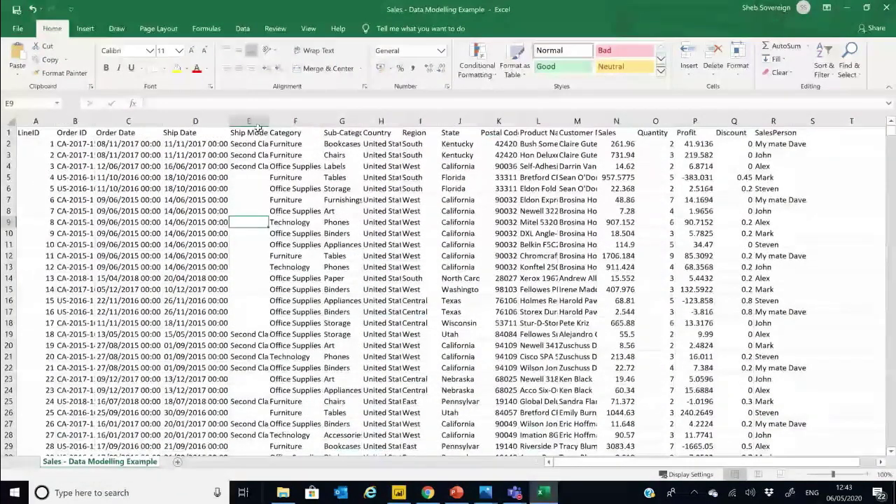
Replace all blank cells in the Ship Mode column with "Standard Class".
{"action": "left_click", "coordinate": [250, 121]}
{"action": "key", "text": "ctrl+f"}
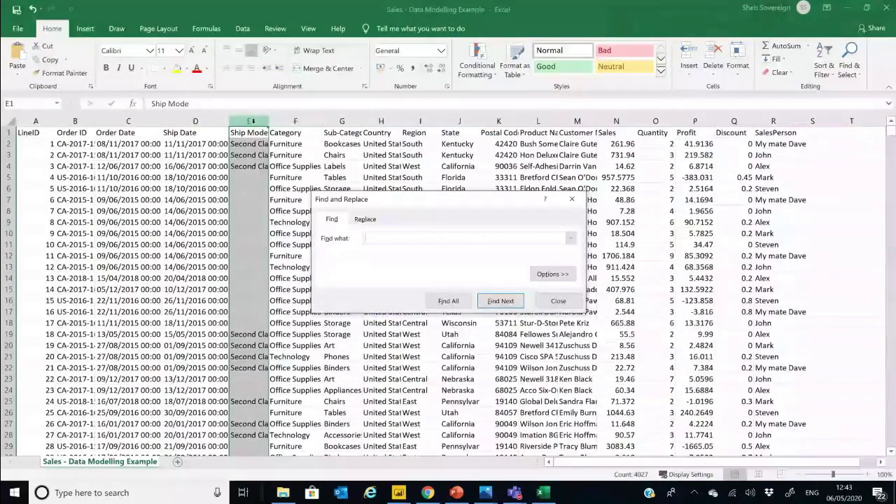
{"action": "left_click", "coordinate": [365, 219]}
{"action": "left_click", "coordinate": [385, 253]}
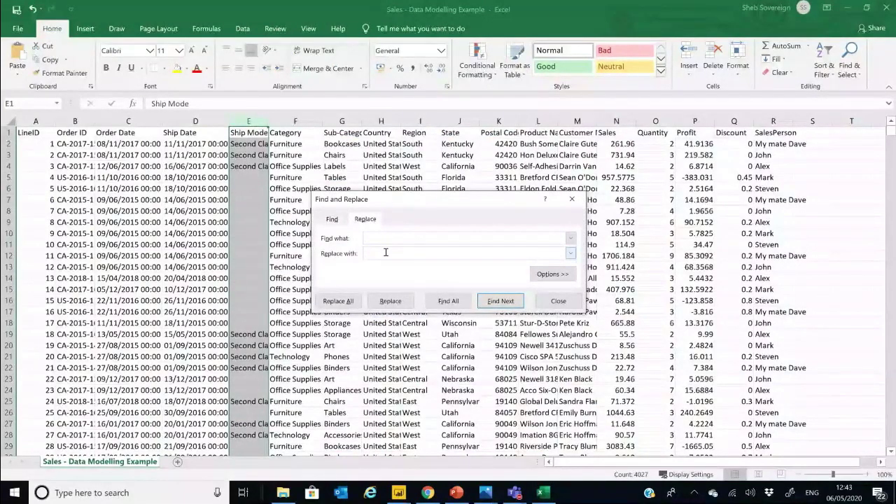
{"action": "type", "text": "Standa"}
{"action": "left_click", "coordinate": [339, 301]}
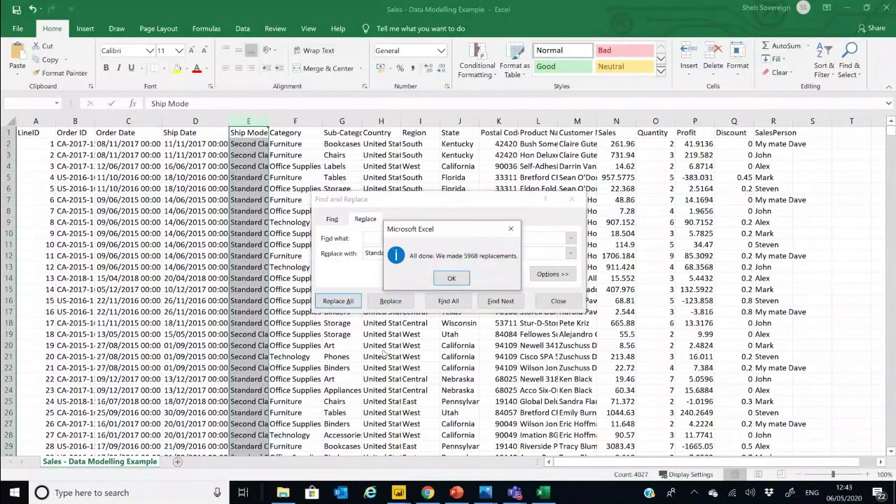
{"action": "left_click", "coordinate": [453, 279]}
{"action": "left_click", "coordinate": [558, 301]}
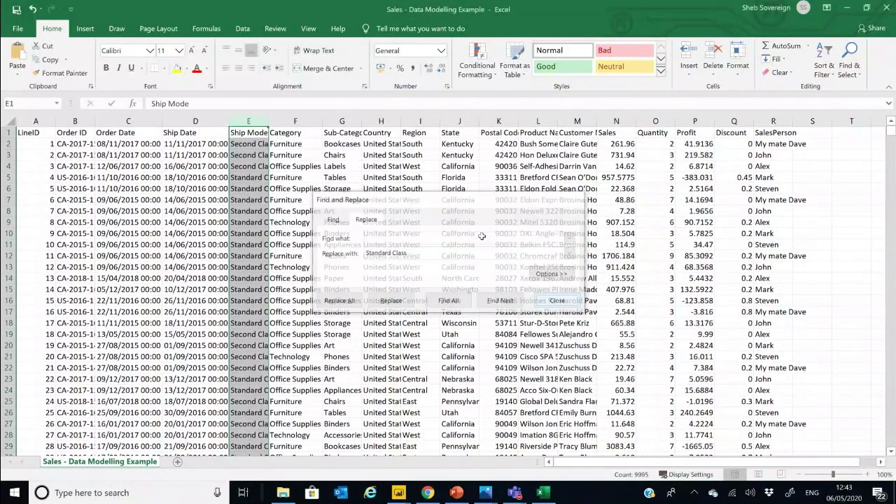
Widen the Sub-Category column so its full entries fit.
{"action": "left_click_drag", "start_coordinate": [363, 123], "coordinate": [380, 123]}
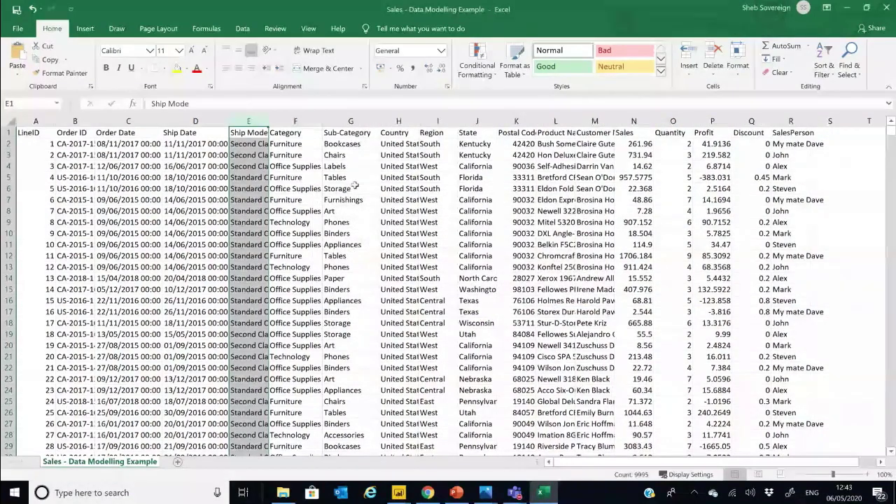
{"action": "left_click", "coordinate": [367, 188]}
{"action": "scroll", "coordinate": [364, 182], "scroll_direction": "down", "scroll_amount": 2}
Replace all blank cells in the Sub-Category column with "Fasteners", and save and close the CSV file.
{"action": "left_click", "coordinate": [352, 121]}
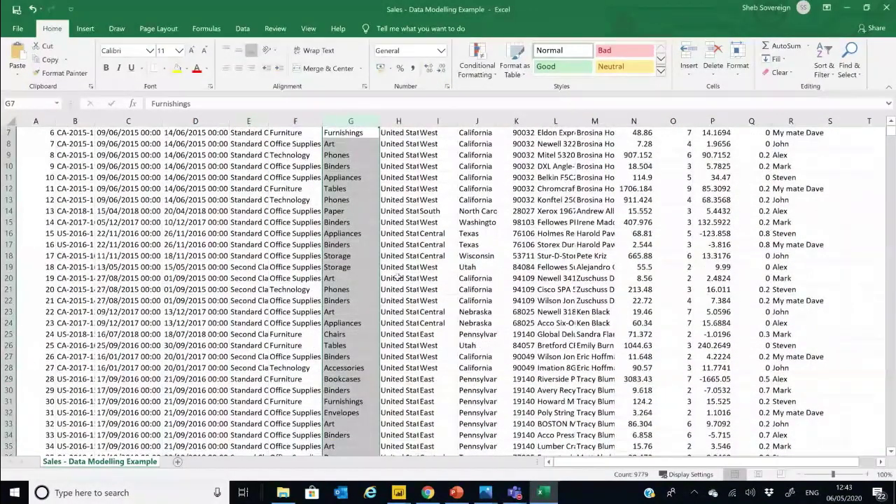
{"action": "key", "text": "ctrl+f"}
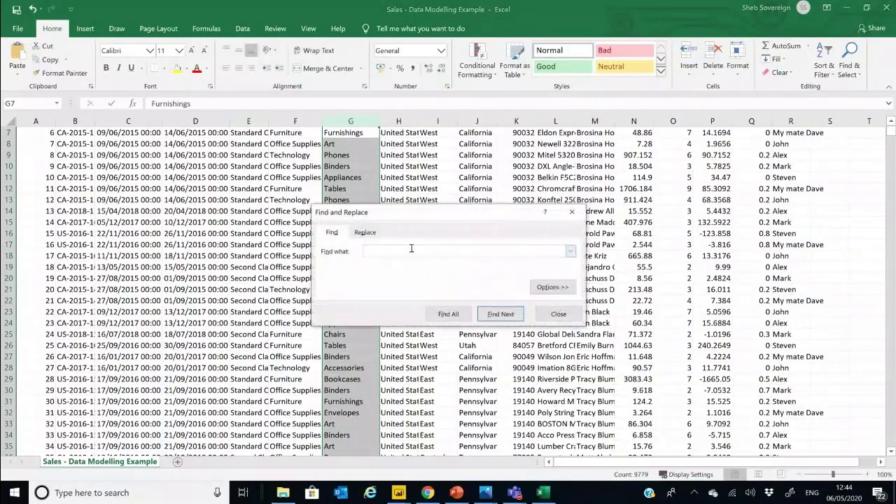
{"action": "left_click", "coordinate": [365, 232]}
{"action": "left_click_drag", "start_coordinate": [411, 266], "coordinate": [354, 265]}
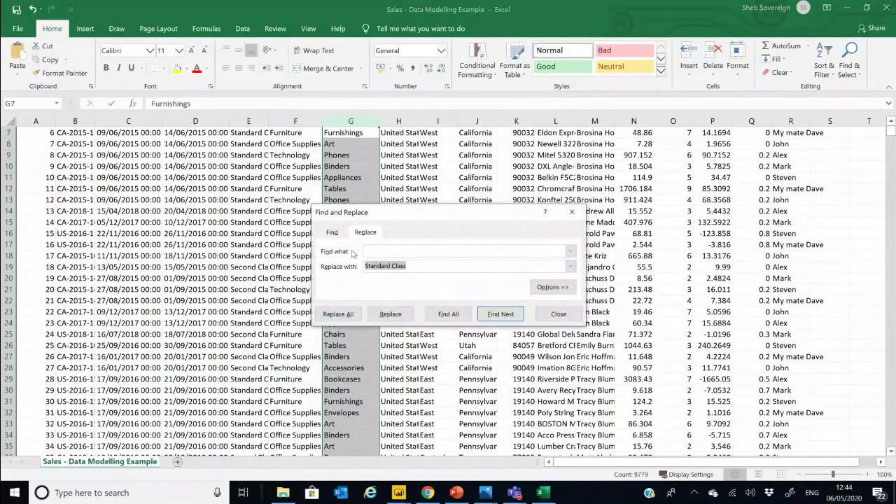
{"action": "type", "text": "Fasteners"}
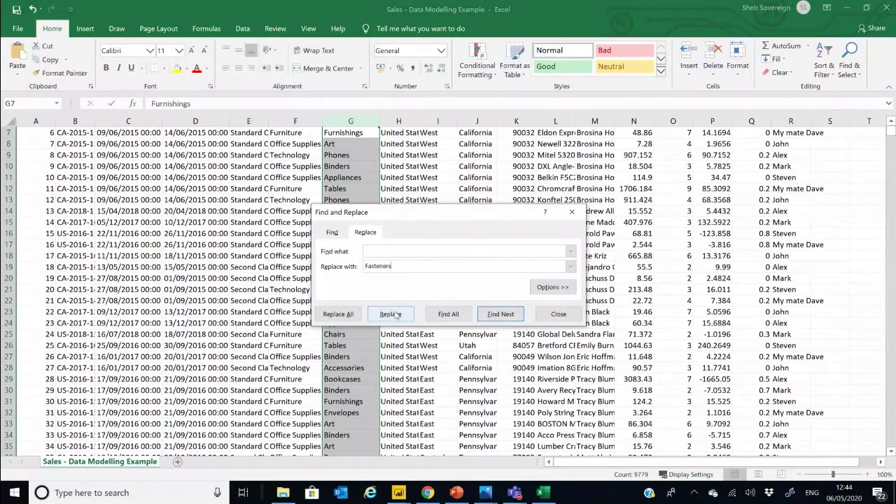
{"action": "left_click", "coordinate": [338, 314]}
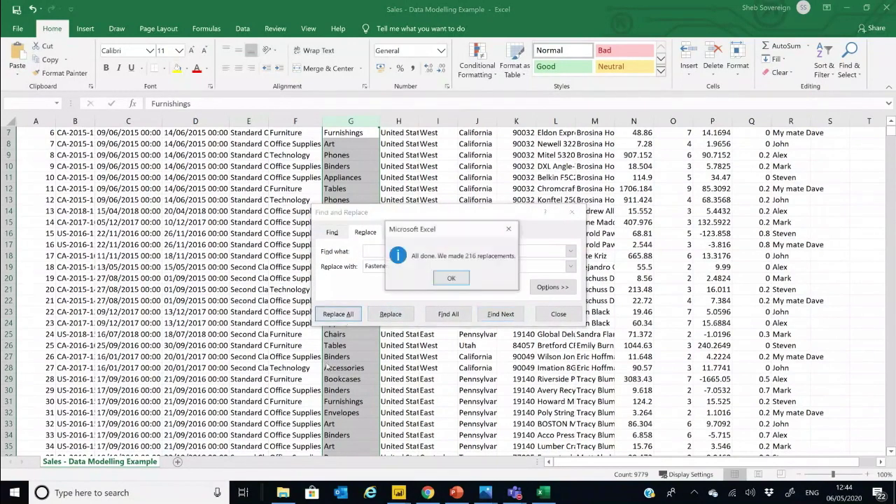
{"action": "left_click", "coordinate": [449, 280]}
{"action": "left_click", "coordinate": [557, 315]}
{"action": "left_click", "coordinate": [392, 301]}
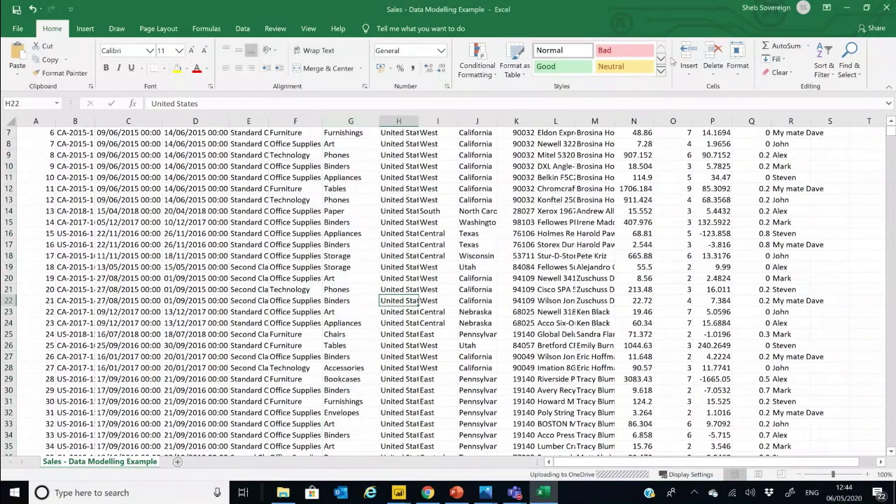
{"action": "left_click", "coordinate": [886, 8]}
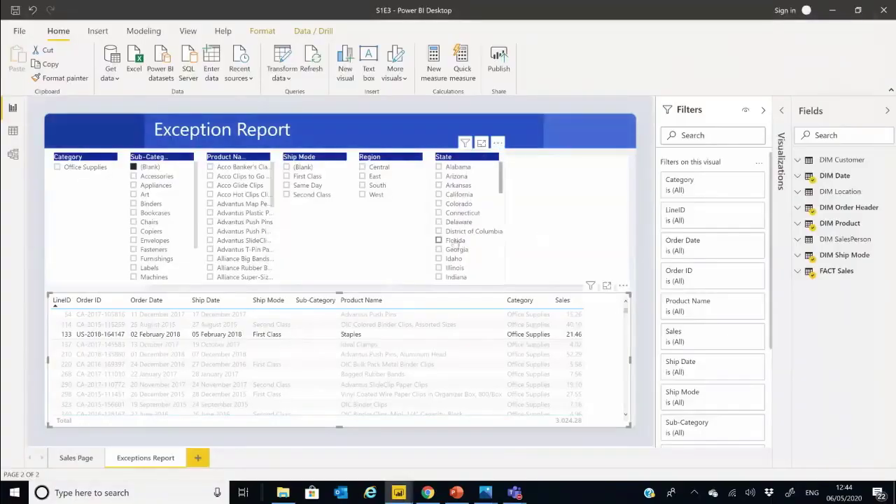
Clear the highlighted Staples record in the Power BI exceptions table and refresh the report's data.
{"action": "left_click", "coordinate": [552, 239]}
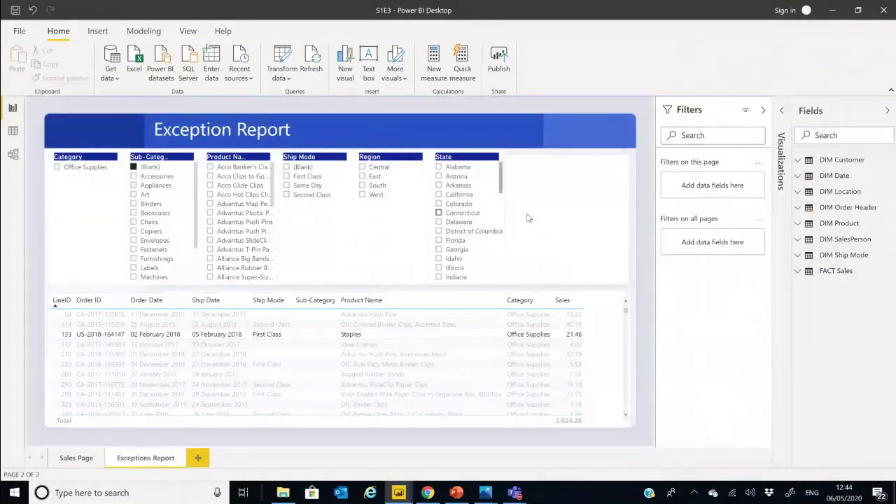
{"action": "left_click", "coordinate": [161, 340]}
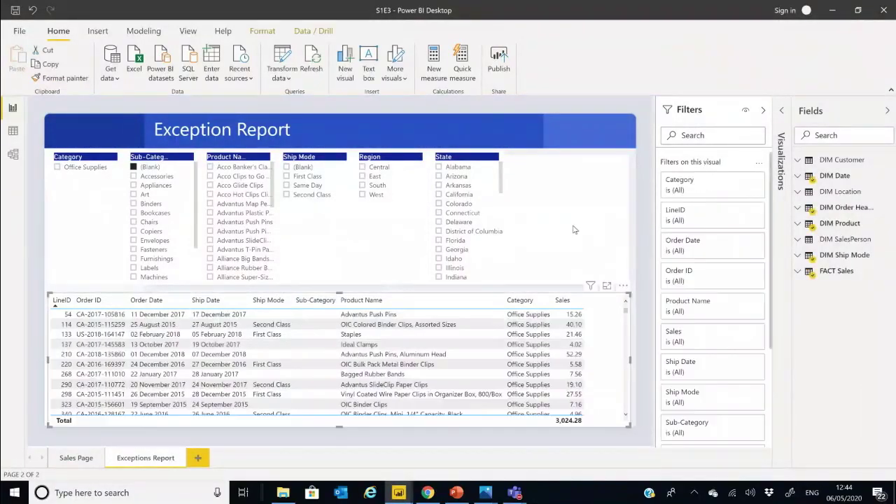
{"action": "left_click", "coordinate": [576, 230]}
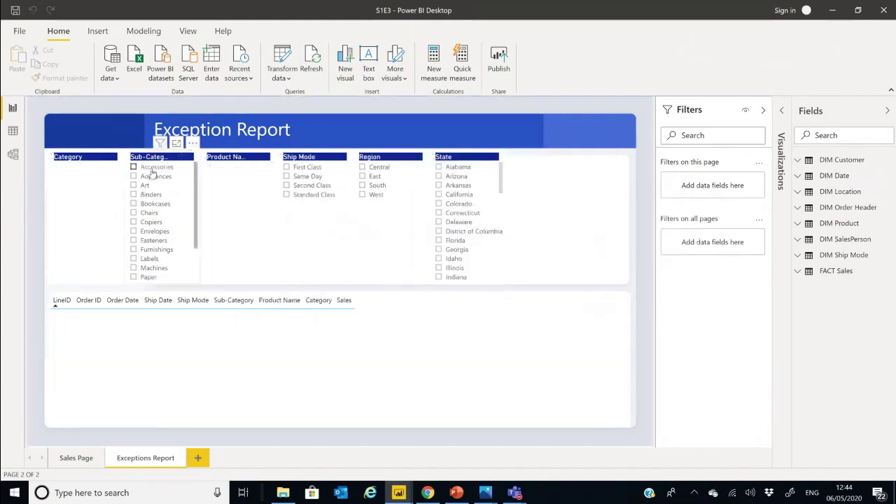
Reset the Sub-Category slicer to all records by selecting Accessories and clearing it again.
{"action": "left_click", "coordinate": [151, 169]}
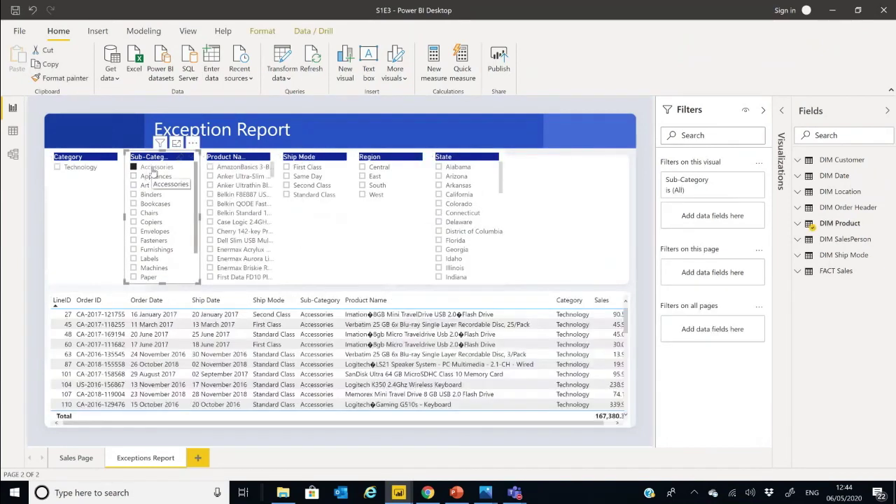
{"action": "left_click", "coordinate": [151, 169]}
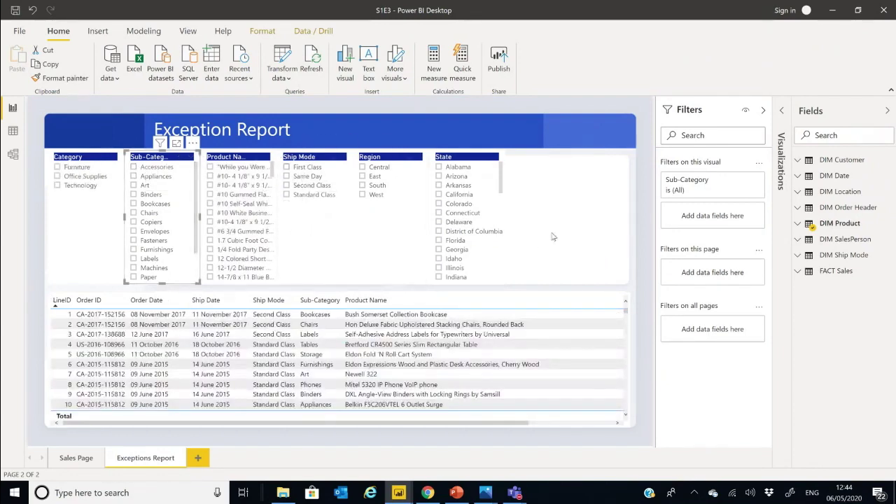
{"action": "left_click", "coordinate": [514, 231]}
Review the refreshed visuals on the Sales Page, and close the S1E3 report without saving.
{"action": "left_click", "coordinate": [70, 462]}
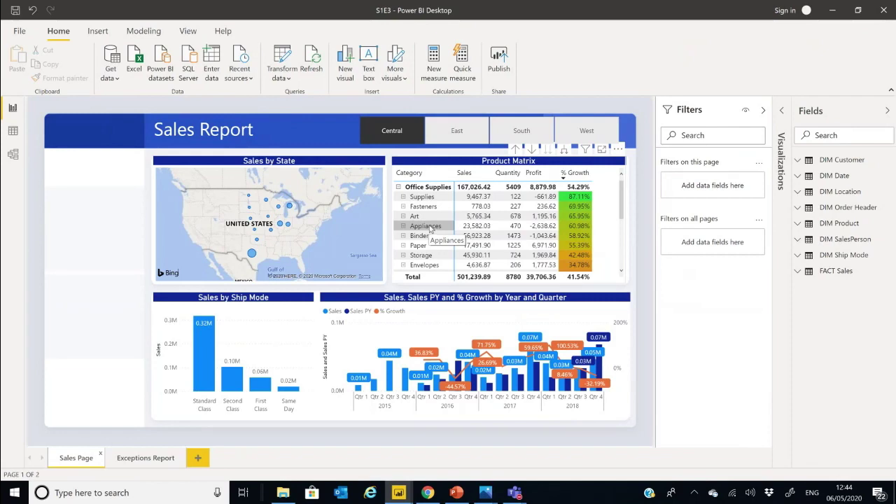
{"action": "left_click", "coordinate": [147, 459]}
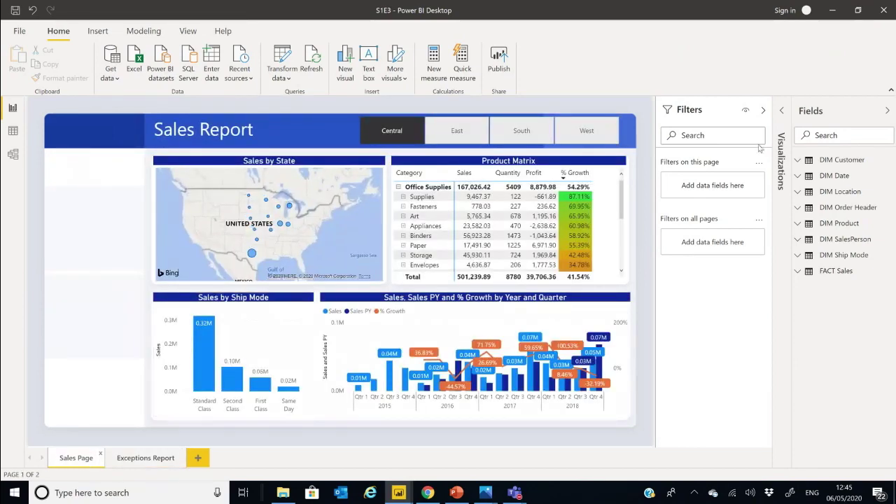
{"action": "left_click", "coordinate": [886, 13]}
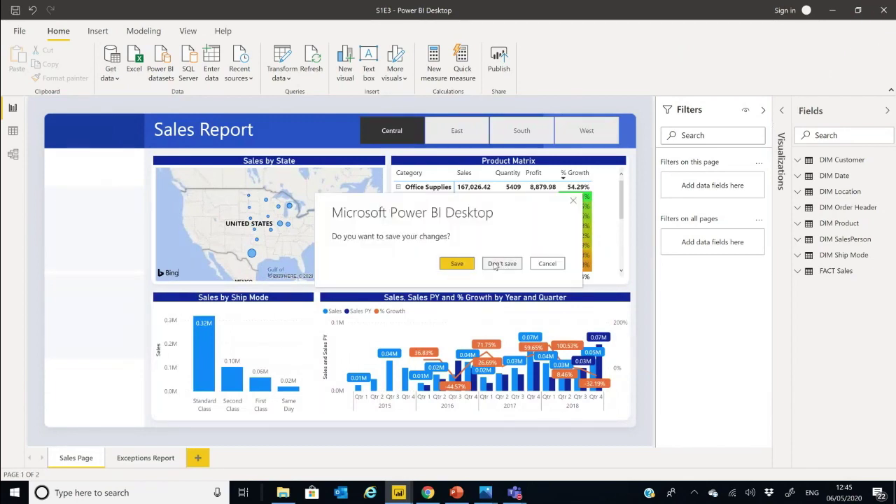
{"action": "left_click", "coordinate": [494, 264]}
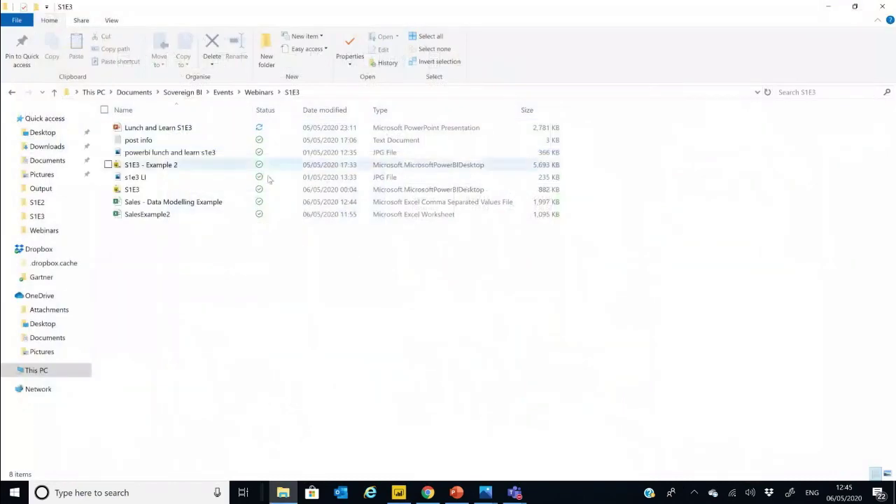
Start a new Power BI report from the SalesExample2 Excel workbook and open its SalesExample2 sheet in Power Query Editor.
{"action": "left_click", "coordinate": [401, 493]}
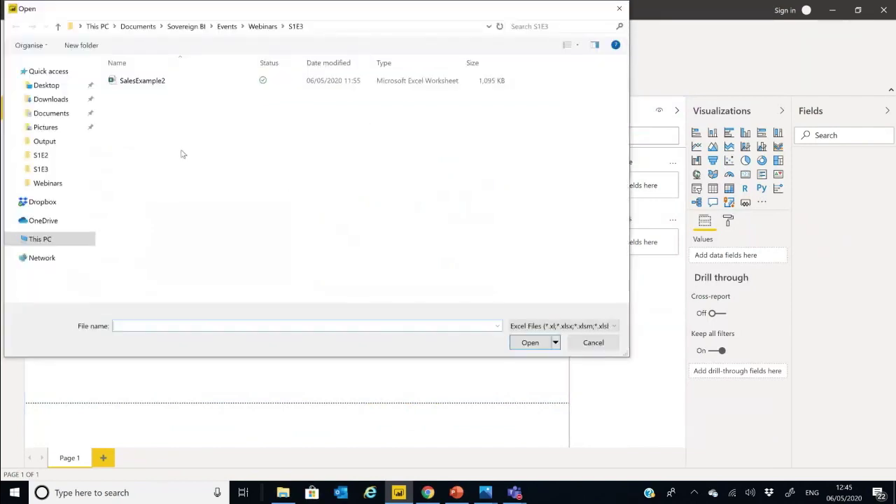
{"action": "double_click", "coordinate": [187, 86]}
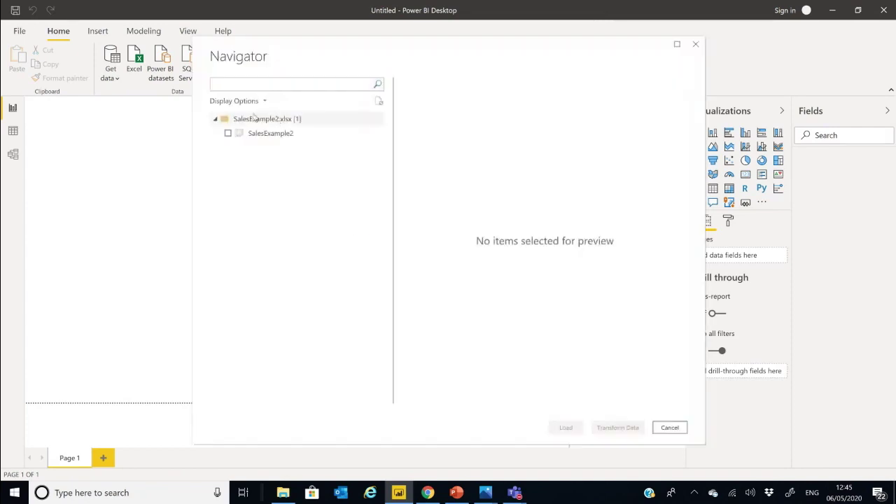
{"action": "left_click", "coordinate": [228, 133]}
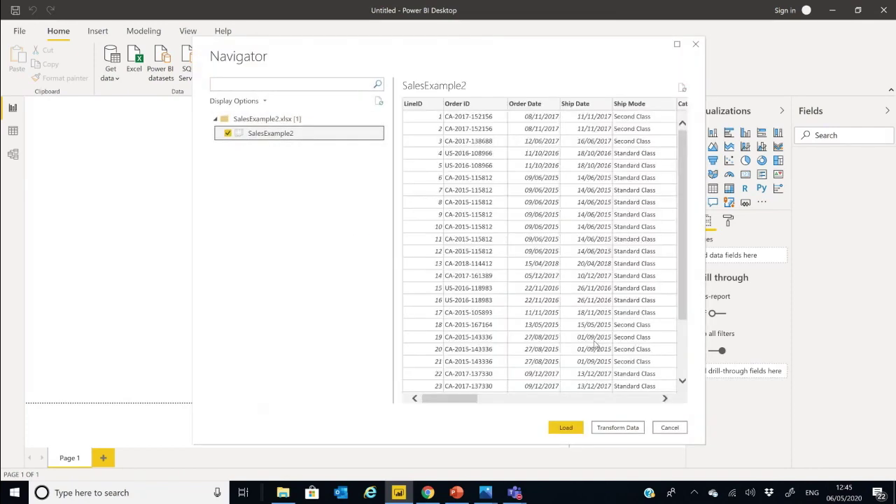
{"action": "mouse_move", "coordinate": [454, 396]}
{"action": "left_mouse_down"}
{"action": "mouse_move", "coordinate": [623, 397]}
{"action": "mouse_move", "coordinate": [467, 397]}
{"action": "left_mouse_up"}
{"action": "left_click", "coordinate": [619, 427]}
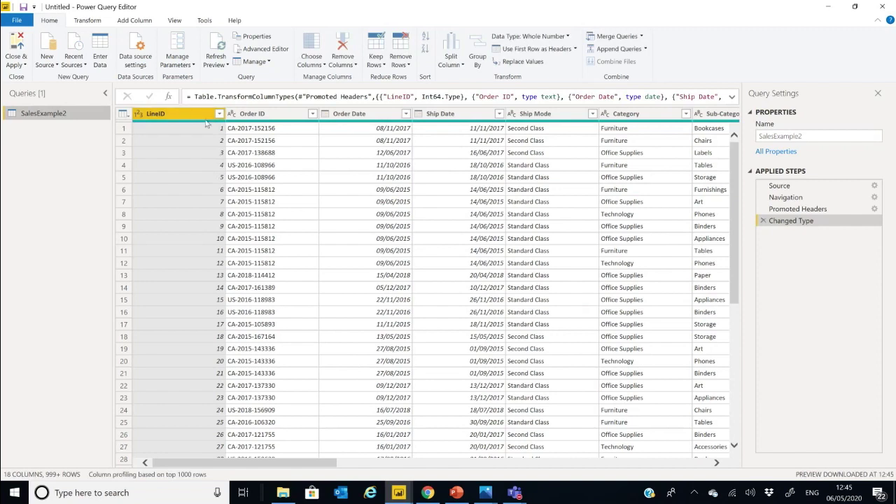
Look through the SalesExample2 query's columns from LineID to Sales Person.
{"action": "mouse_move", "coordinate": [246, 124]}
{"action": "mouse_move", "coordinate": [343, 125]}
{"action": "left_click_drag", "start_coordinate": [319, 466], "coordinate": [695, 465]}
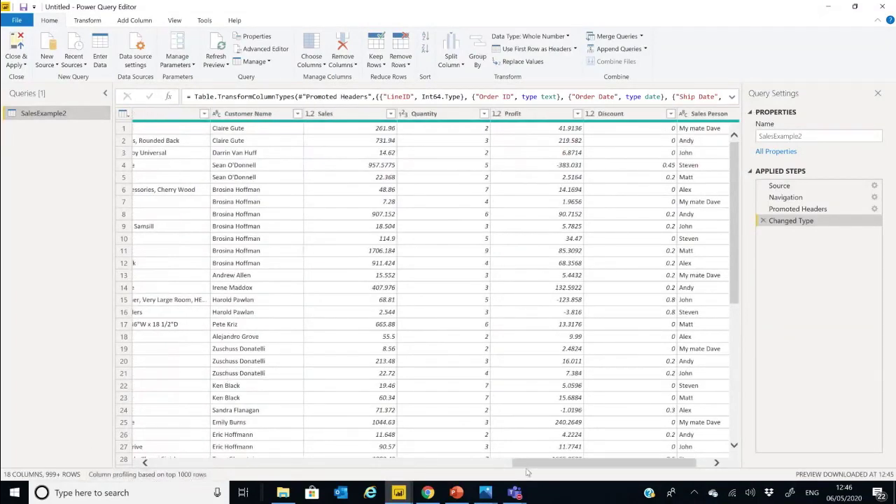
{"action": "left_click_drag", "start_coordinate": [535, 462], "coordinate": [177, 468]}
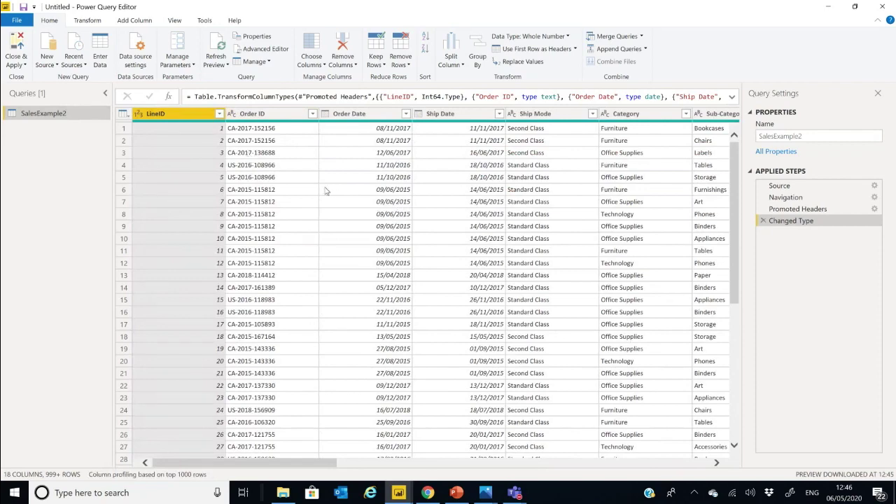
Apply the SalesExample2 query changes to load the data, and open the resulting load errors in Power Query Editor.
{"action": "left_click", "coordinate": [17, 44]}
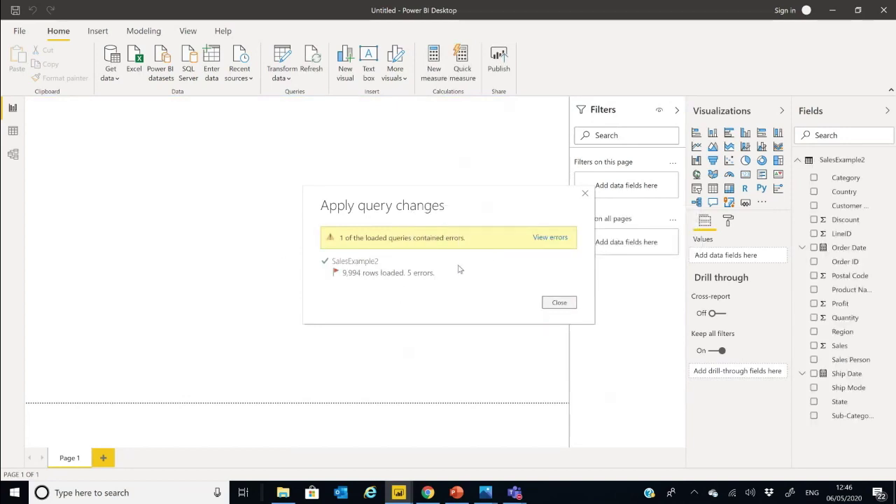
{"action": "left_click", "coordinate": [552, 239]}
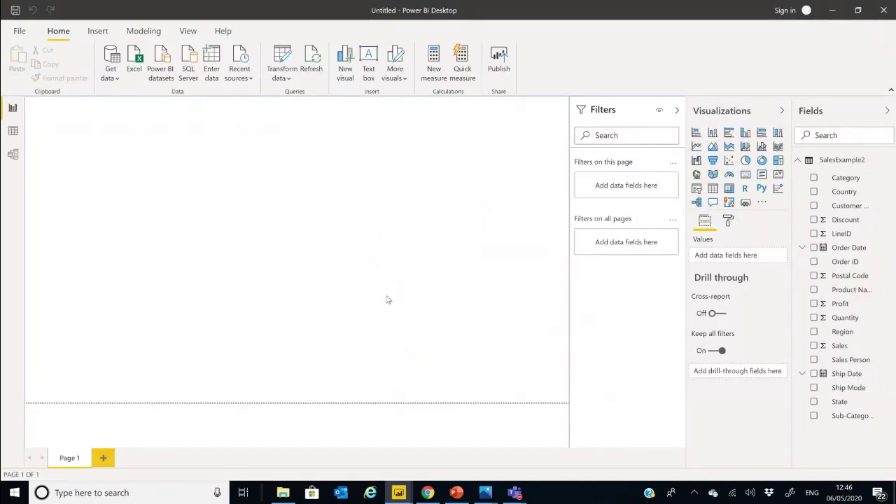
{"action": "key", "text": "alt+Tab"}
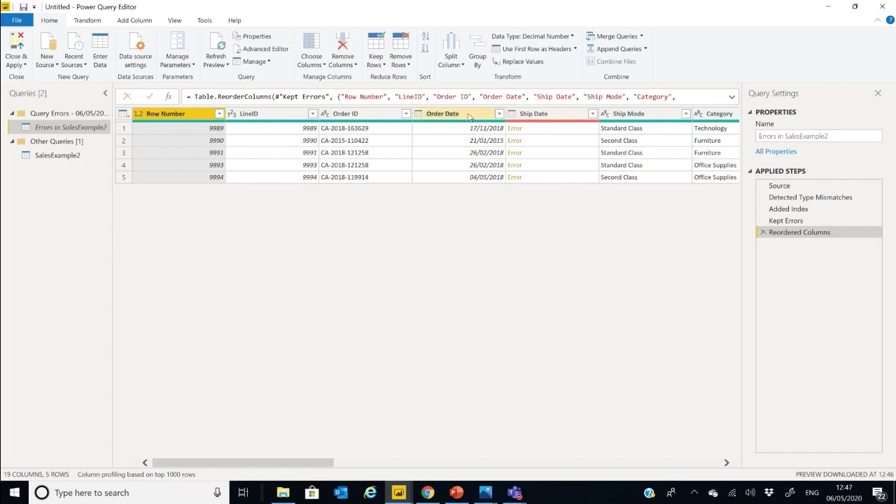
Inspect the Ship Date column in the query of SalesExample2 errors, and read the error details of its first row.
{"action": "left_click", "coordinate": [470, 117]}
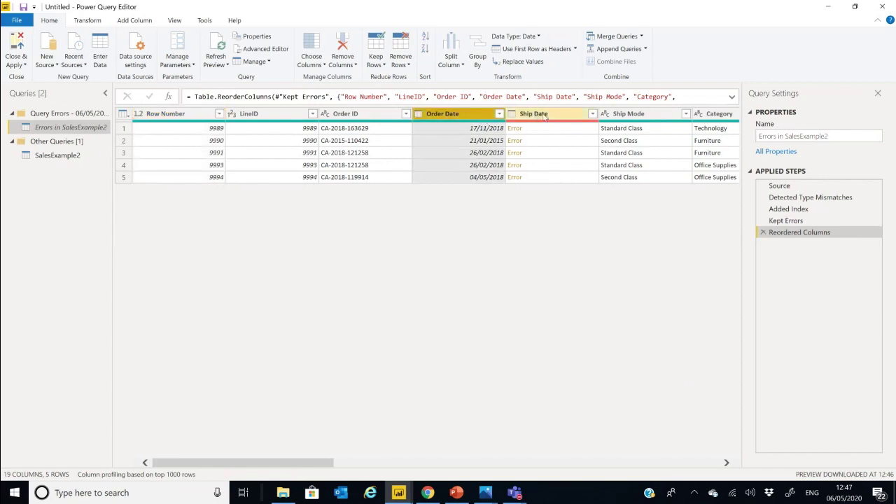
{"action": "left_click", "coordinate": [544, 118]}
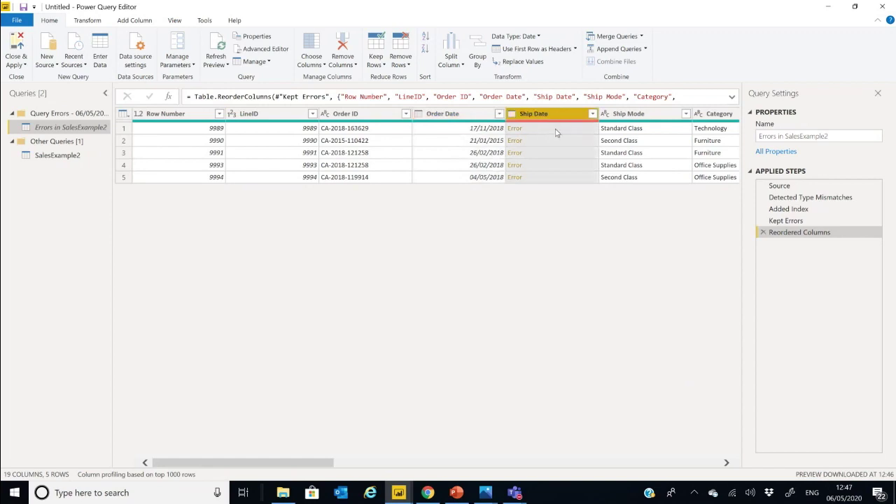
{"action": "left_click", "coordinate": [556, 130]}
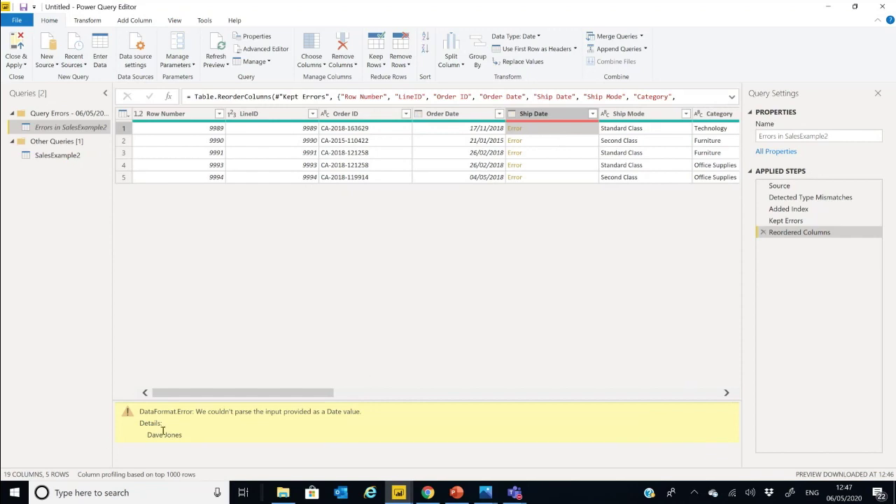
{"action": "left_click_drag", "start_coordinate": [154, 436], "coordinate": [172, 439]}
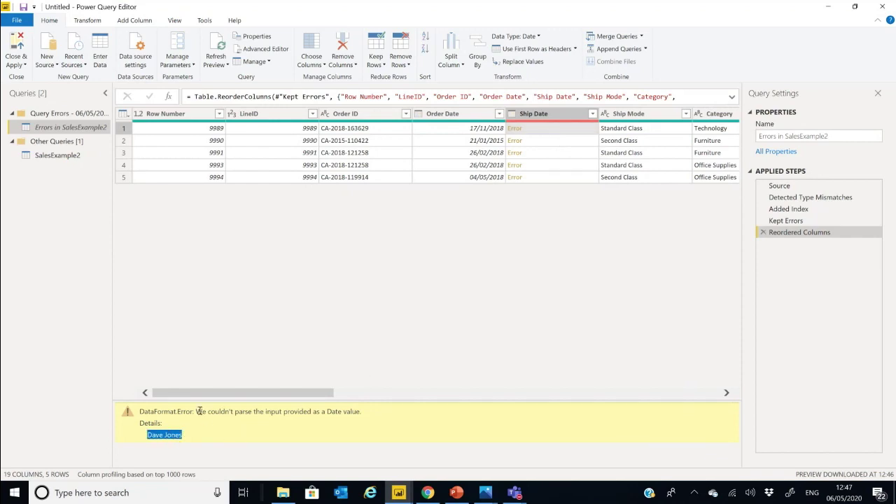
{"action": "left_click_drag", "start_coordinate": [199, 411], "coordinate": [275, 412]}
{"action": "left_click", "coordinate": [343, 410]}
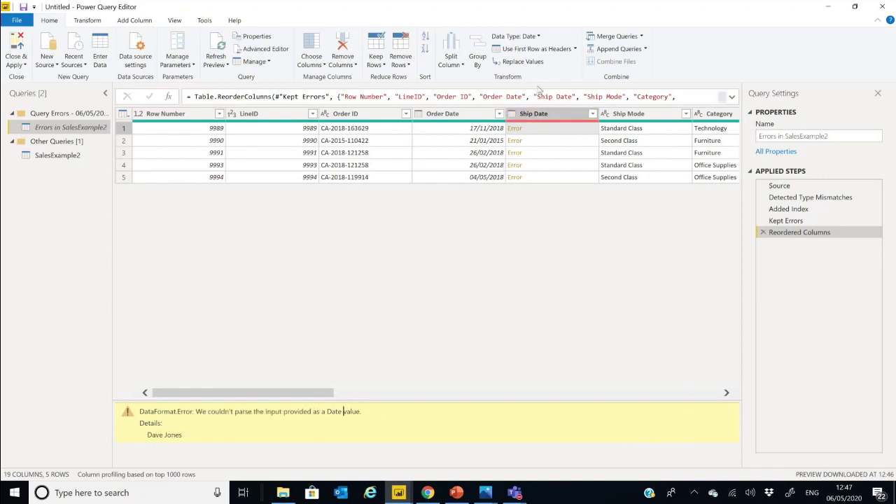
Check the error details of further Ship Date cells in the query of SalesExample2 errors, below the first row.
{"action": "left_click", "coordinate": [552, 142]}
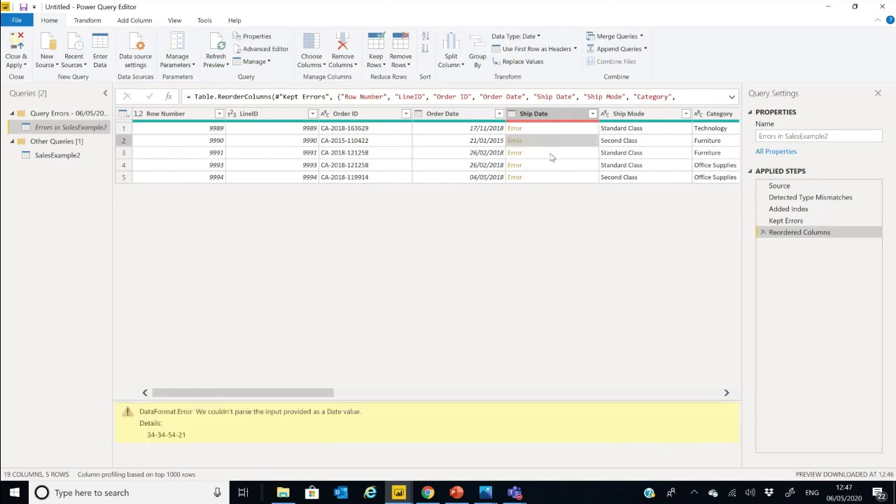
{"action": "left_click", "coordinate": [552, 154]}
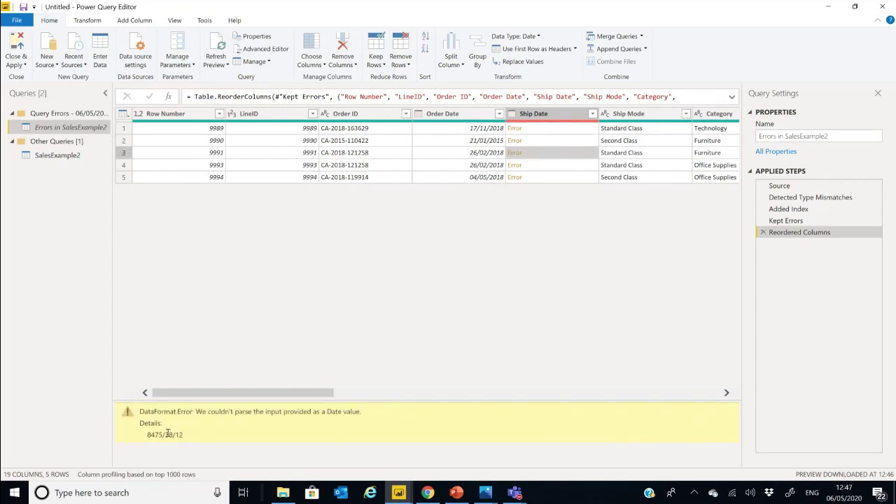
{"action": "left_click_drag", "start_coordinate": [148, 434], "coordinate": [189, 435]}
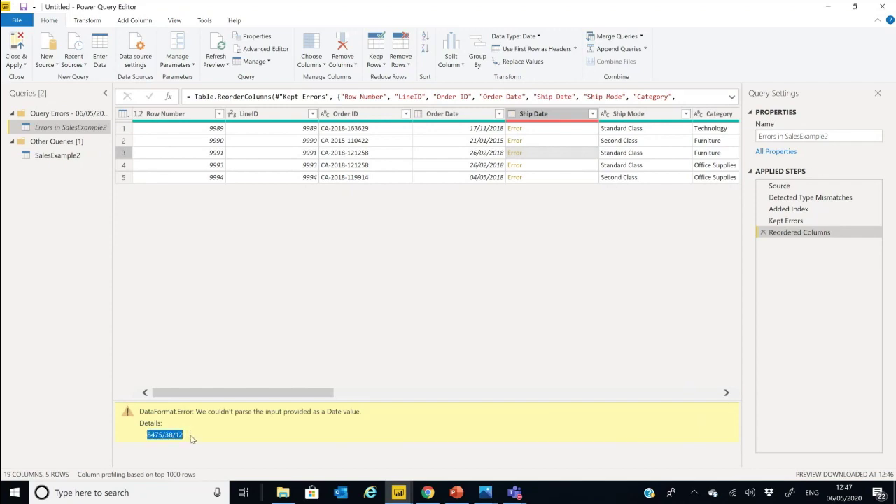
{"action": "left_click", "coordinate": [192, 439]}
{"action": "left_click", "coordinate": [552, 173]}
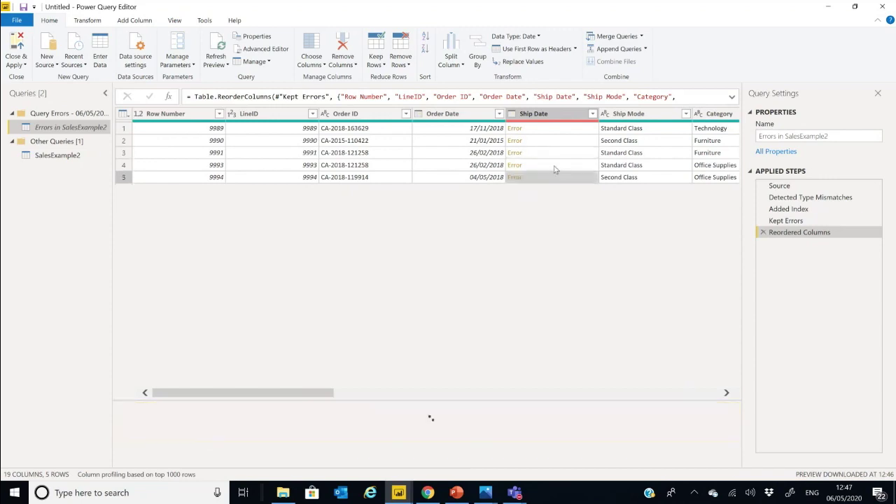
{"action": "left_click", "coordinate": [555, 154]}
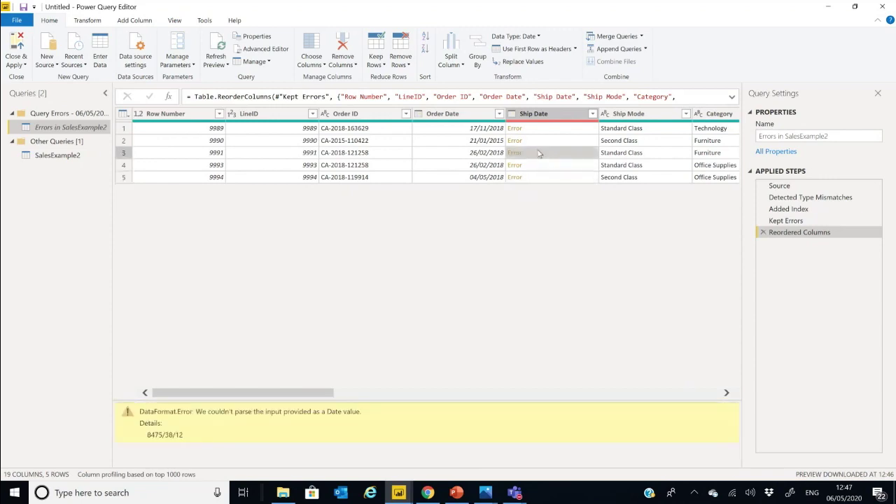
Duplicate the SalesExample2 query and rename the copy Exceptions.
{"action": "left_click", "coordinate": [59, 157]}
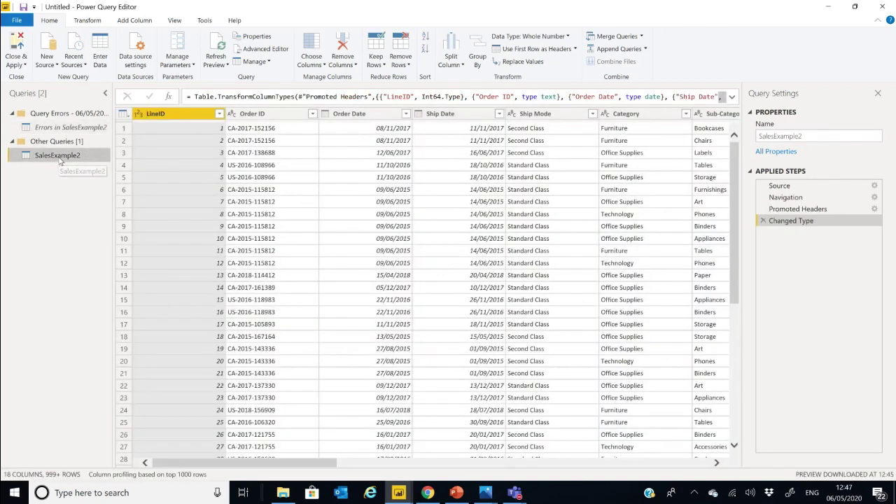
{"action": "right_click", "coordinate": [67, 160]}
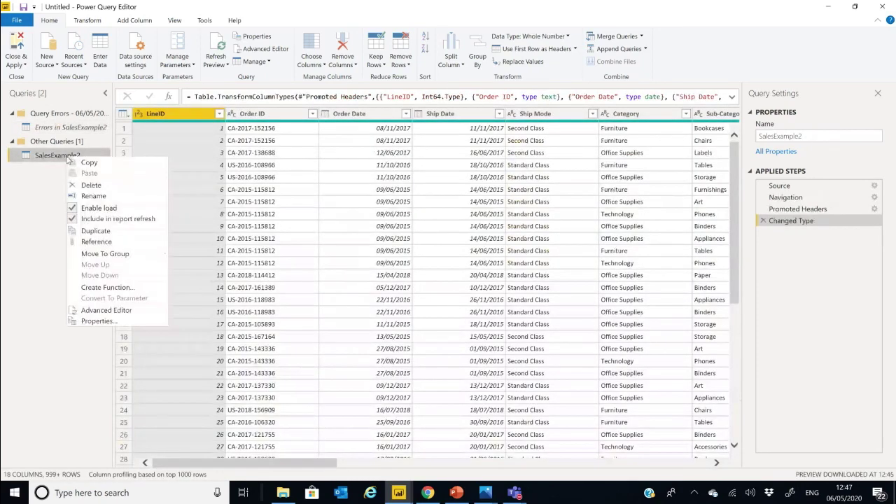
{"action": "left_click", "coordinate": [98, 230]}
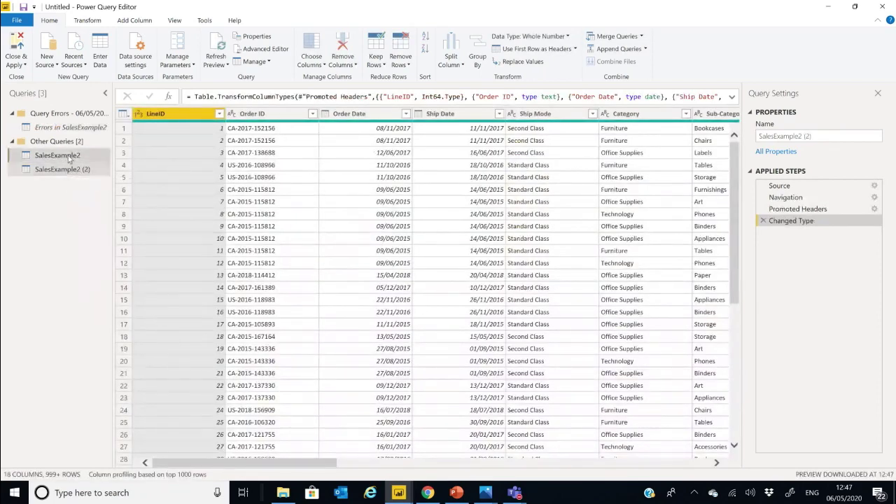
{"action": "left_click", "coordinate": [67, 155]}
{"action": "left_click", "coordinate": [66, 169]}
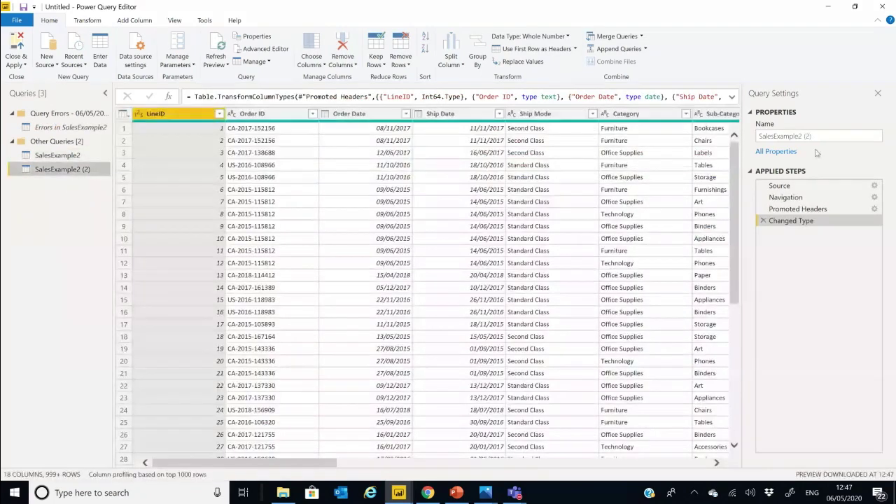
{"action": "left_click", "coordinate": [756, 136]}
{"action": "type", "text": "S"}
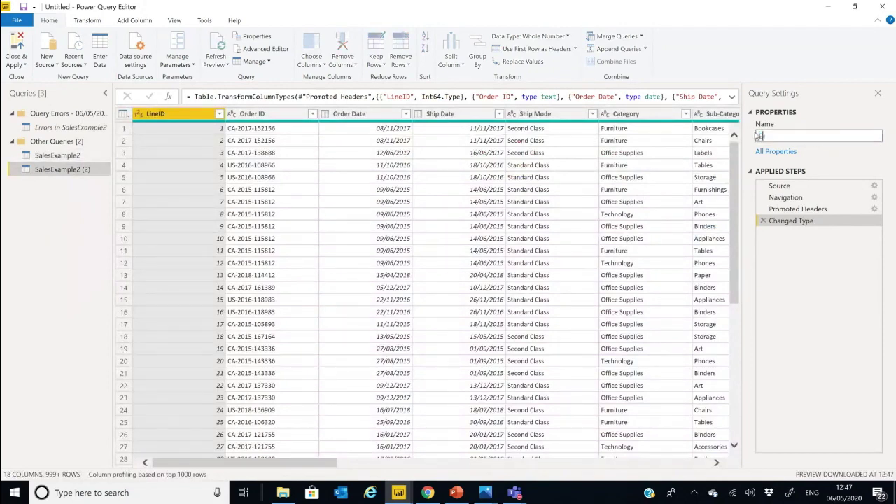
{"action": "type", "text": "xceptions"}
{"action": "key", "text": "Return"}
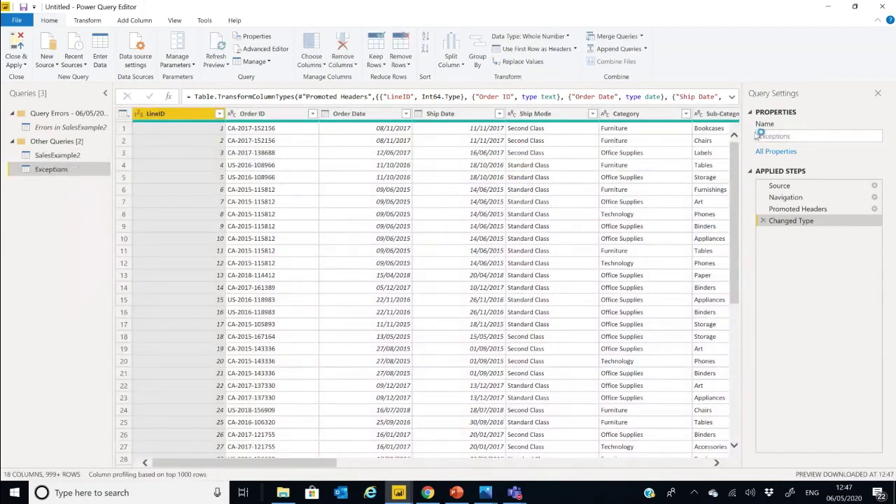
Remove the rows with errors in the Ship Mode column of the SalesExample2 query.
{"action": "left_click", "coordinate": [66, 156]}
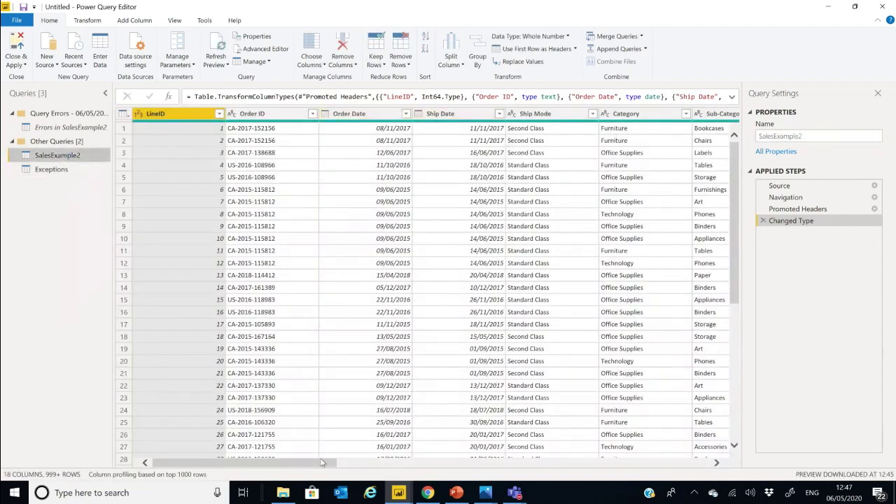
{"action": "mouse_move", "coordinate": [321, 463]}
{"action": "left_mouse_down"}
{"action": "mouse_move", "coordinate": [423, 462]}
{"action": "mouse_move", "coordinate": [314, 474]}
{"action": "left_mouse_up"}
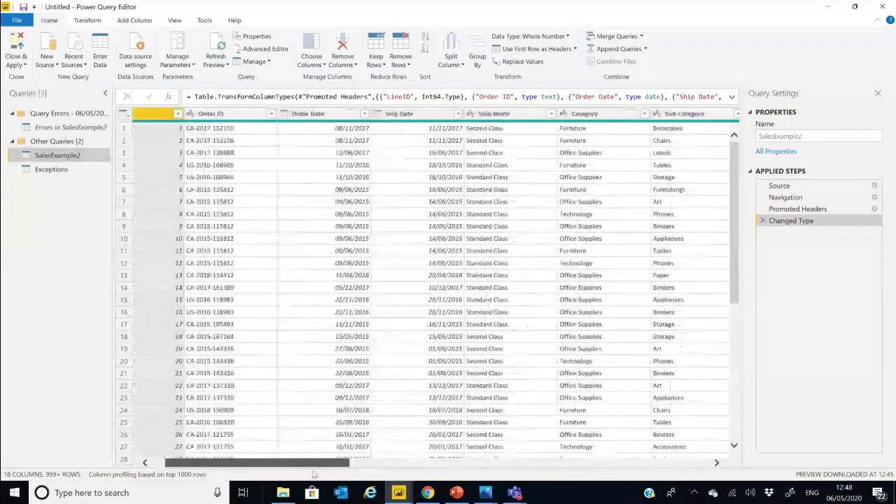
{"action": "right_click", "coordinate": [547, 115]}
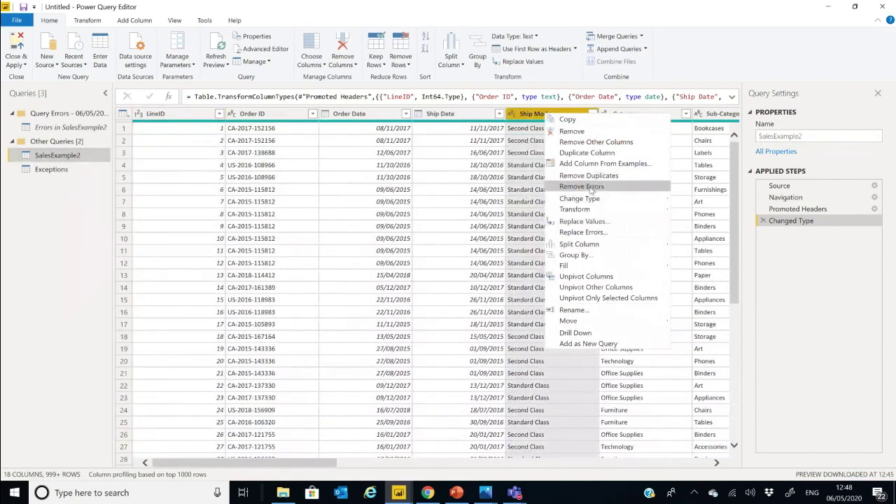
{"action": "left_click", "coordinate": [591, 187]}
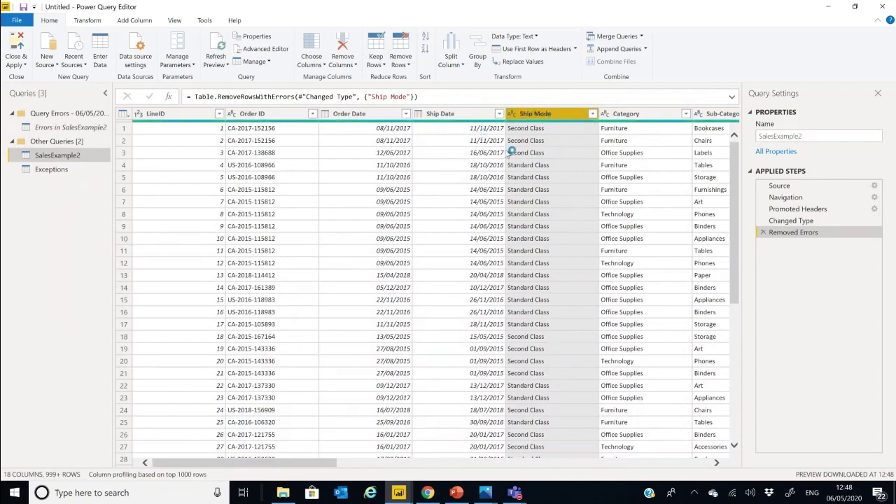
Keep only the rows with errors across the whole table in the Exceptions query.
{"action": "left_click", "coordinate": [60, 170]}
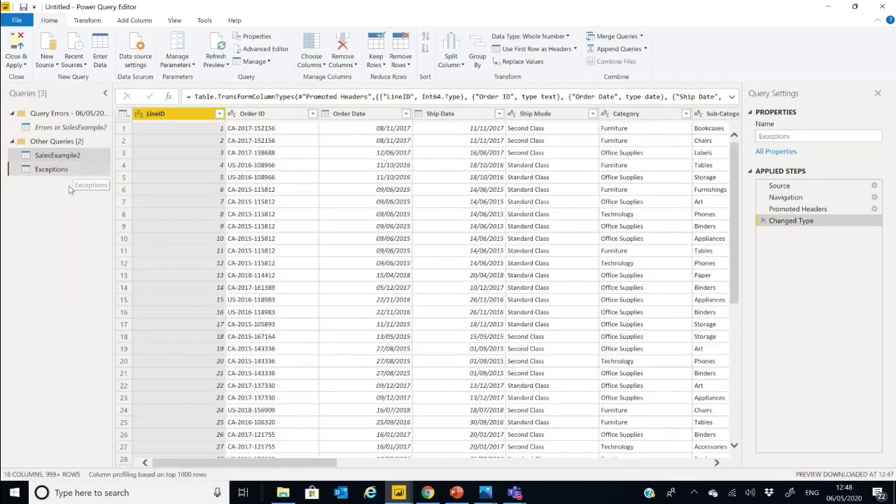
{"action": "left_click", "coordinate": [123, 115]}
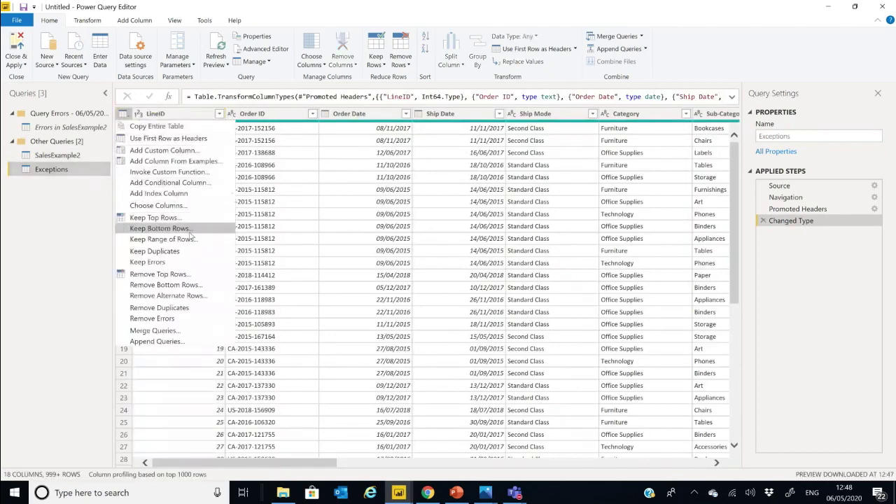
{"action": "left_click", "coordinate": [147, 262]}
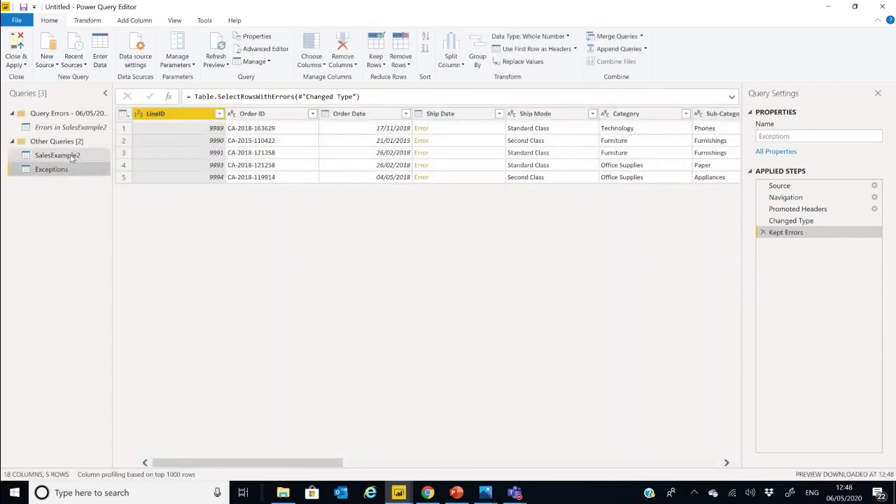
{"action": "left_click", "coordinate": [71, 157]}
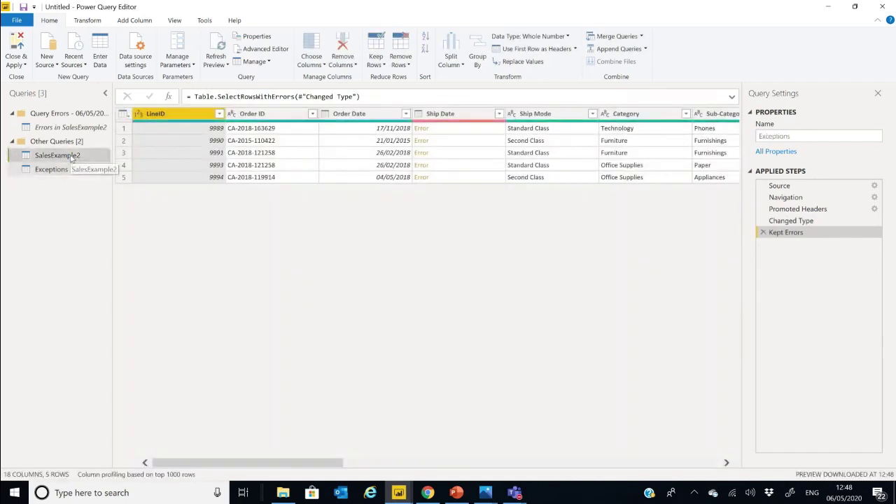
{"action": "left_click", "coordinate": [70, 170]}
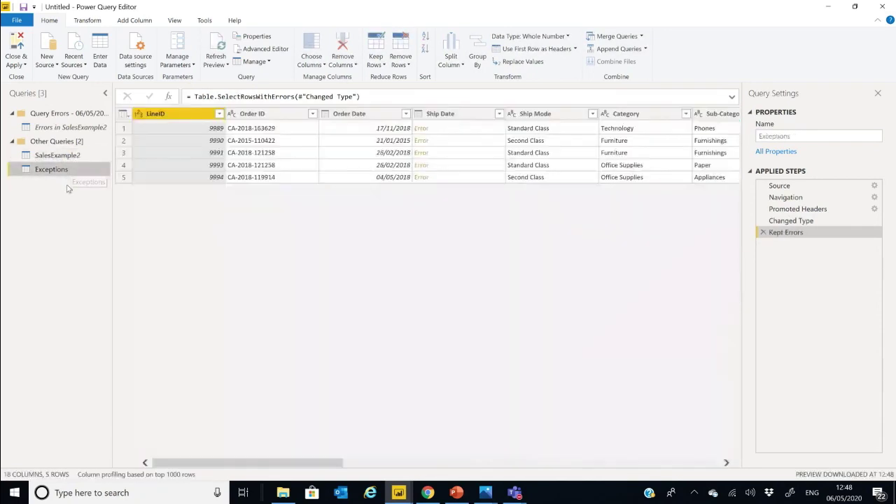
Delete the Query Errors group together with the query it contains.
{"action": "right_click", "coordinate": [61, 113]}
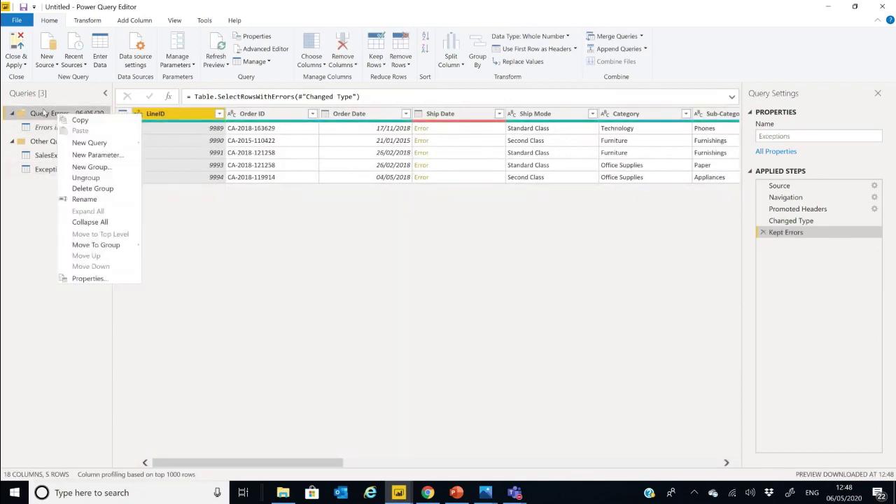
{"action": "left_click", "coordinate": [44, 114]}
{"action": "right_click", "coordinate": [56, 114]}
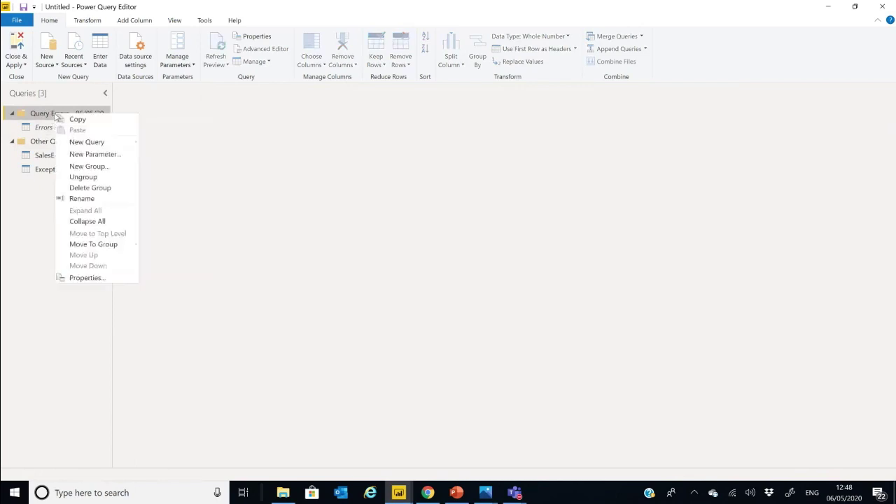
{"action": "left_click", "coordinate": [90, 188]}
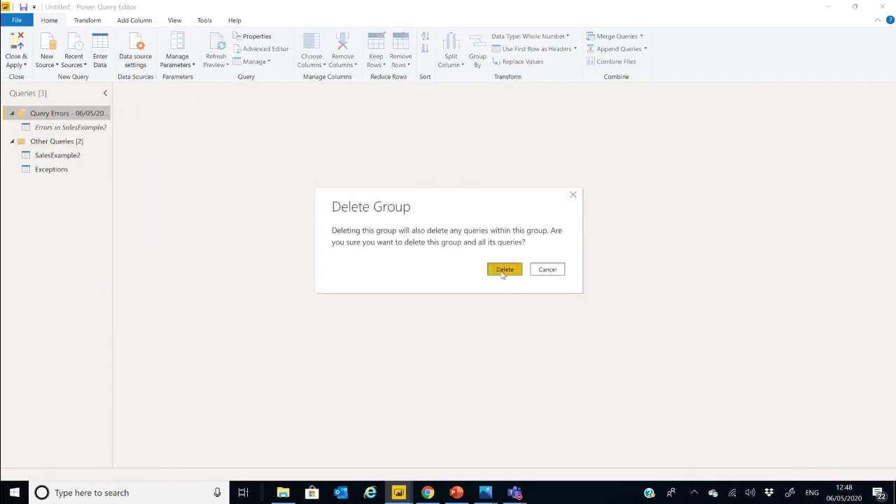
{"action": "left_click", "coordinate": [501, 270]}
Review the Exceptions query by reading the error details of its first Ship Date cell and viewing its further columns.
{"action": "left_click", "coordinate": [56, 114]}
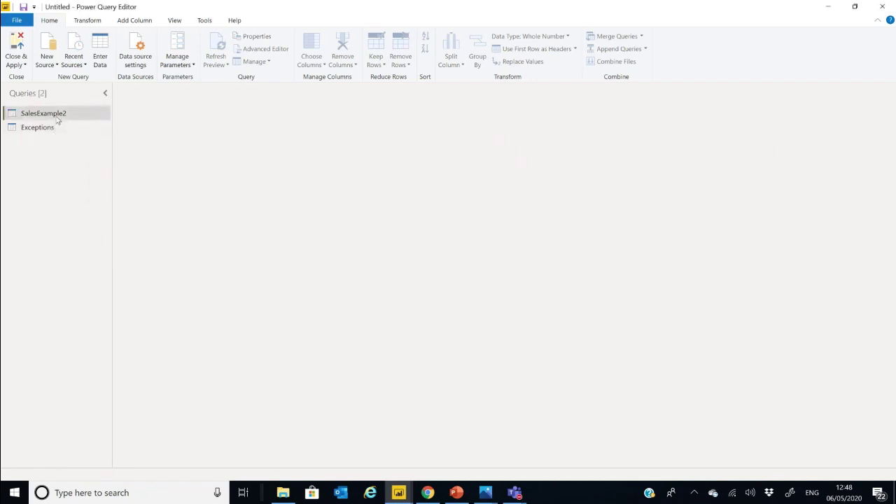
{"action": "left_click", "coordinate": [61, 133]}
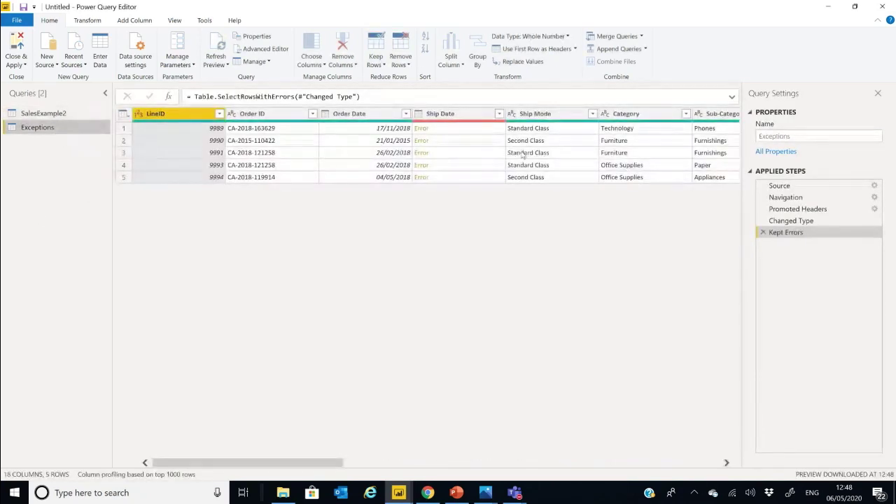
{"action": "left_click", "coordinate": [474, 132]}
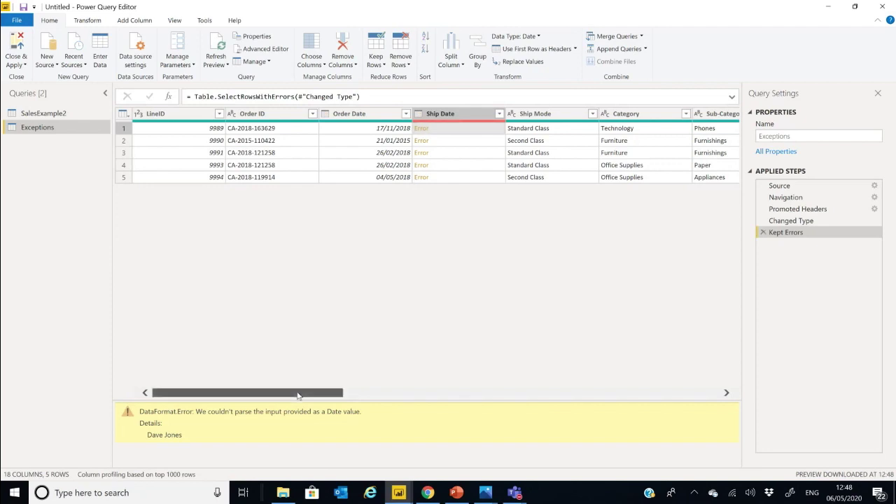
{"action": "scroll", "coordinate": [298, 396], "scroll_direction": "right", "scroll_amount": 3}
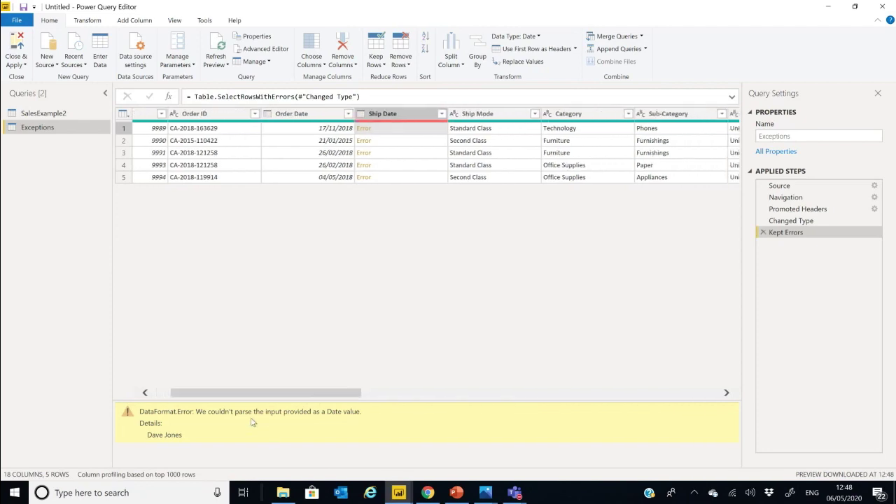
Add a custom column named Error to the Exceptions query with the formula try [Ship Mode].
{"action": "left_click_drag", "start_coordinate": [195, 412], "coordinate": [361, 428]}
{"action": "left_click", "coordinate": [341, 428]}
{"action": "left_click", "coordinate": [126, 23]}
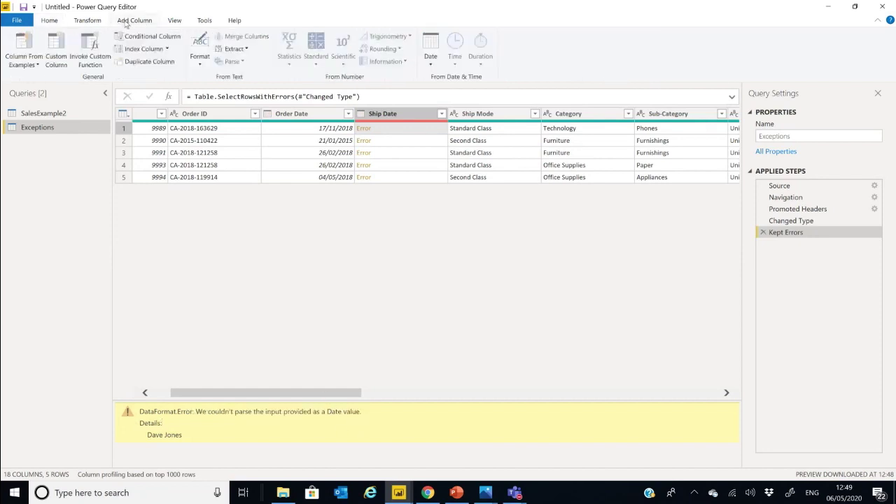
{"action": "left_click", "coordinate": [68, 49]}
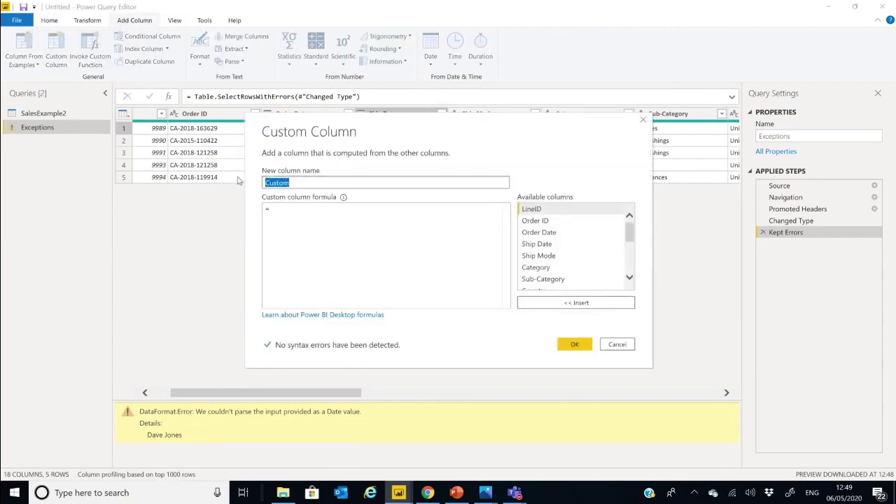
{"action": "type", "text": "Error"}
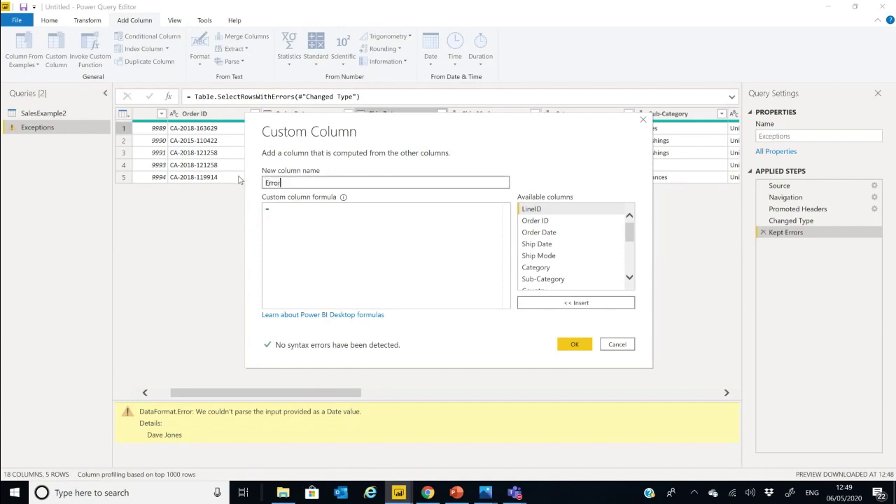
{"action": "left_click", "coordinate": [325, 219]}
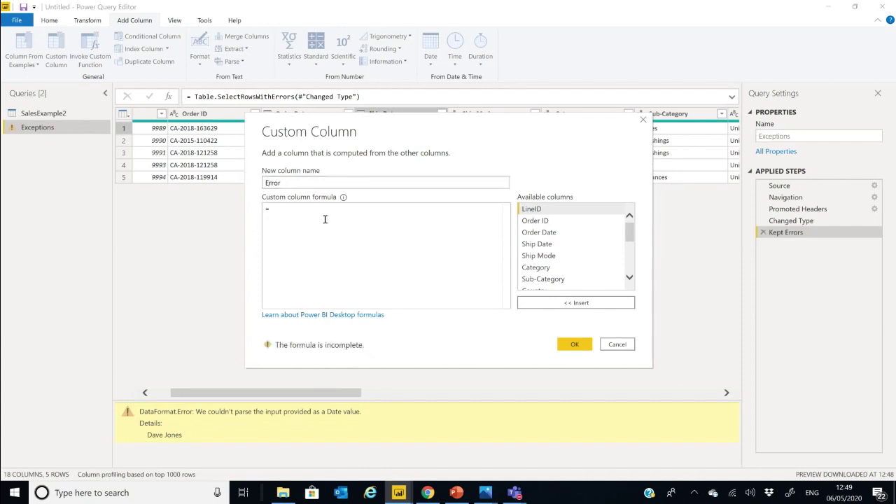
{"action": "type", "text": "try"}
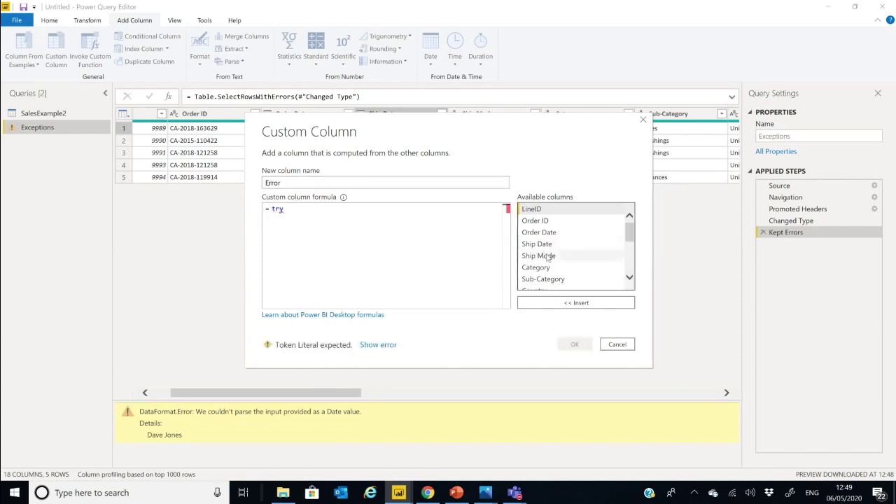
{"action": "double_click", "coordinate": [548, 256]}
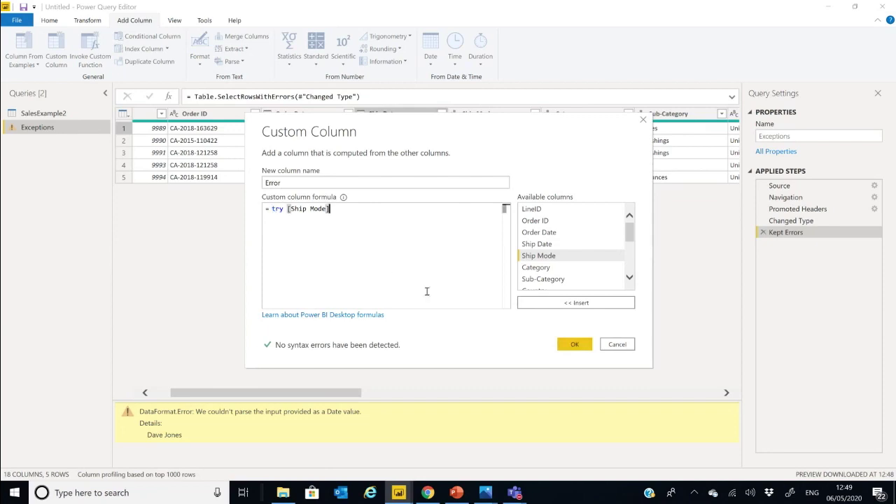
{"action": "left_click", "coordinate": [574, 344]}
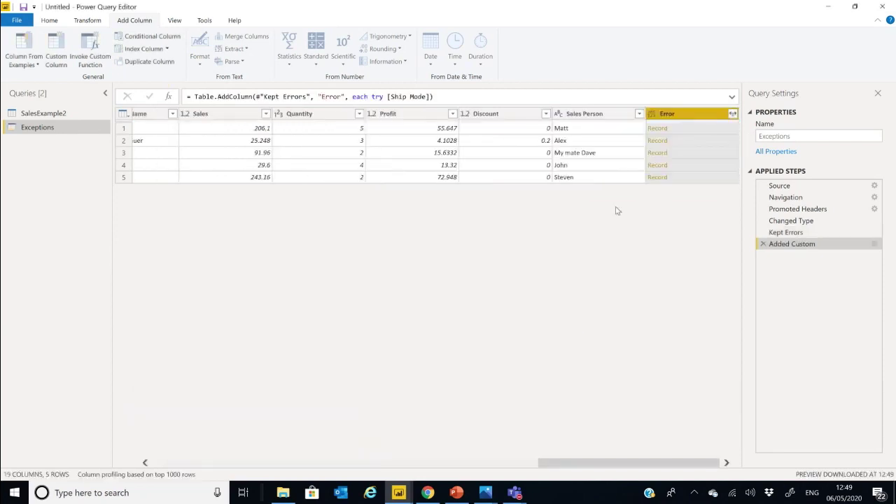
Expand the Error column into HasError and Value without the original name as prefix, and inspect the expanded values and source records.
{"action": "left_click", "coordinate": [708, 131]}
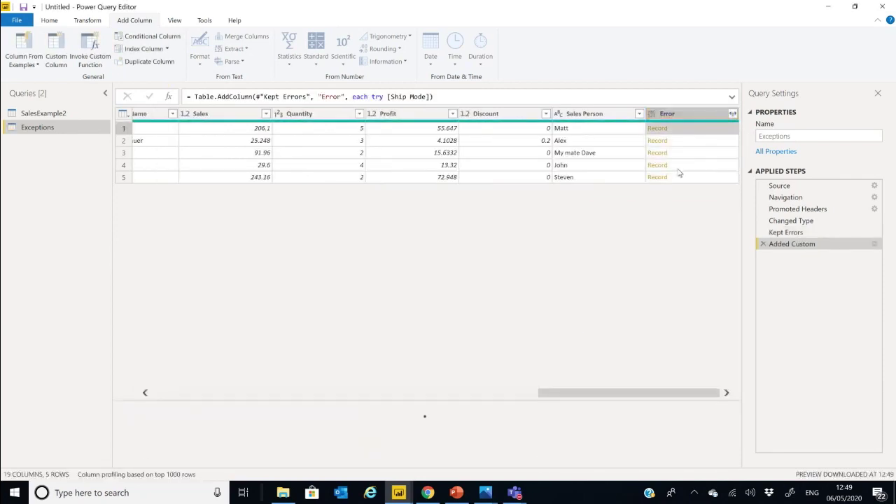
{"action": "left_click", "coordinate": [733, 115]}
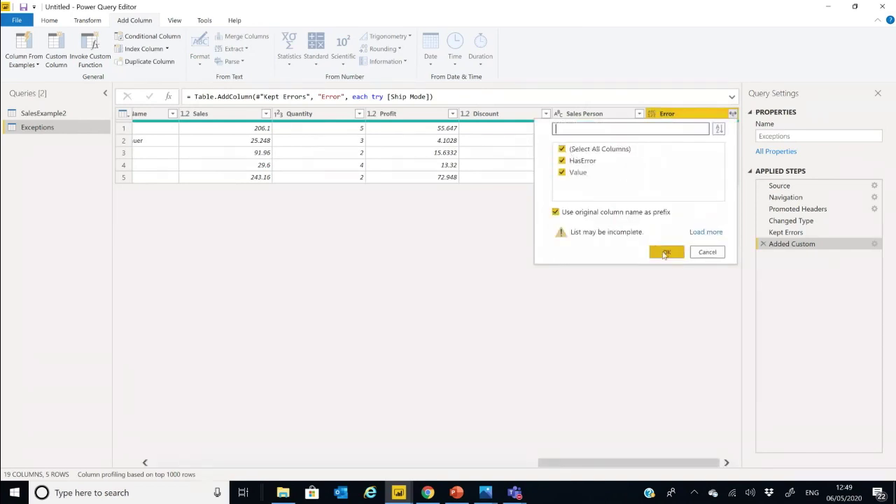
{"action": "left_click", "coordinate": [605, 211]}
{"action": "left_click", "coordinate": [666, 252]}
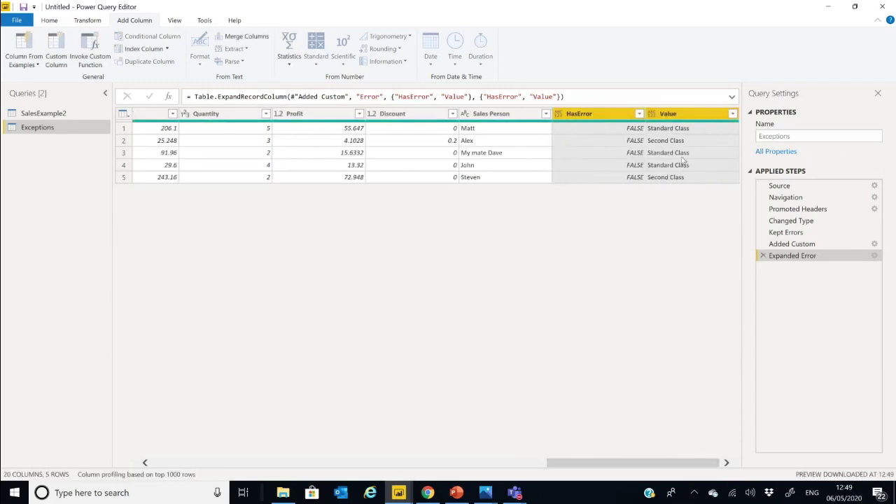
{"action": "left_click", "coordinate": [684, 131]}
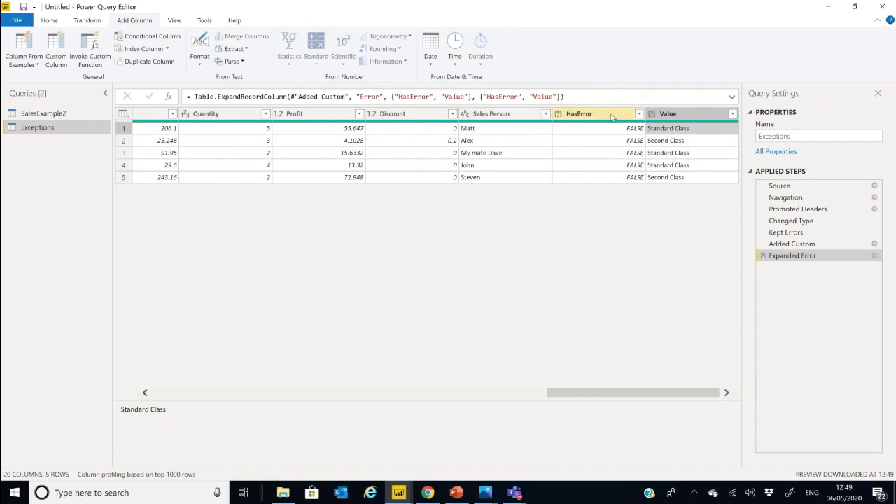
{"action": "left_click", "coordinate": [805, 245]}
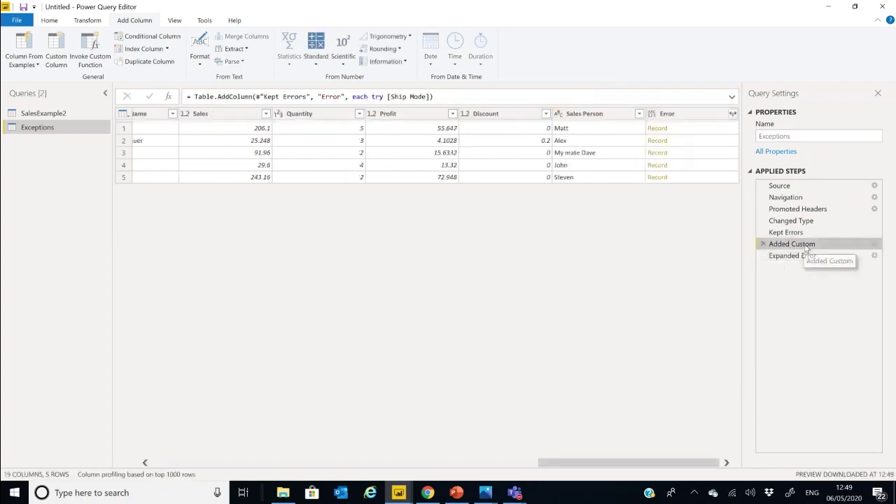
{"action": "left_click", "coordinate": [712, 128]}
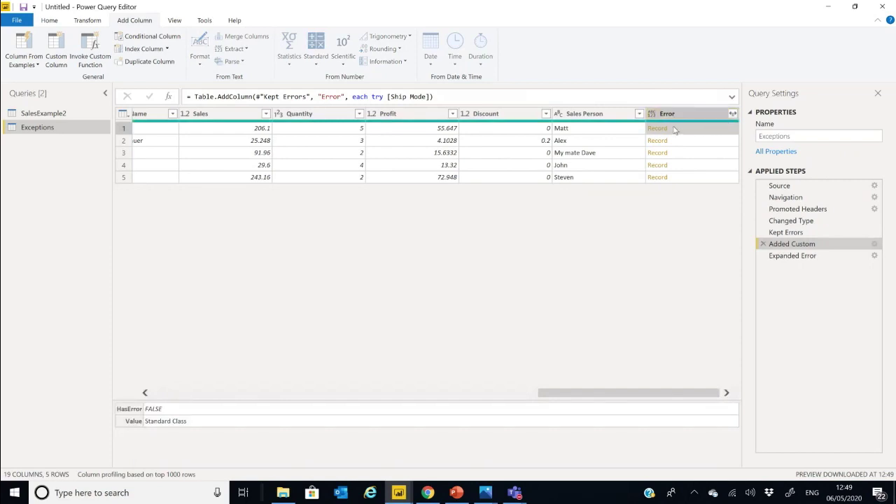
{"action": "left_click", "coordinate": [687, 140]}
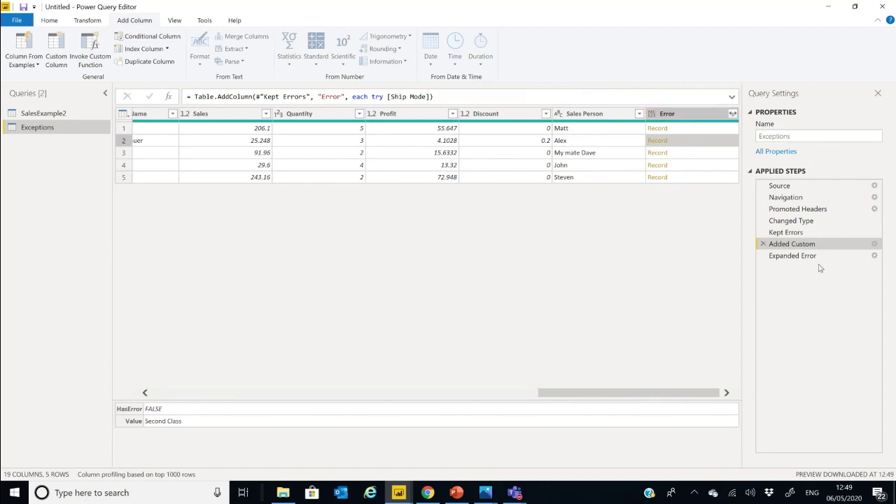
Change the formula of the Error custom column to try [Ship Date] in the Added Custom step.
{"action": "left_click", "coordinate": [813, 234]}
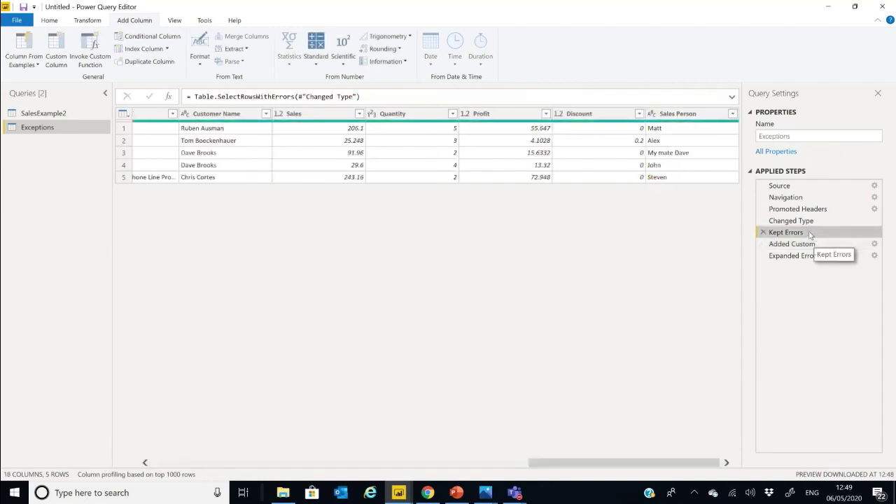
{"action": "left_click", "coordinate": [812, 246]}
{"action": "double_click", "coordinate": [812, 244]}
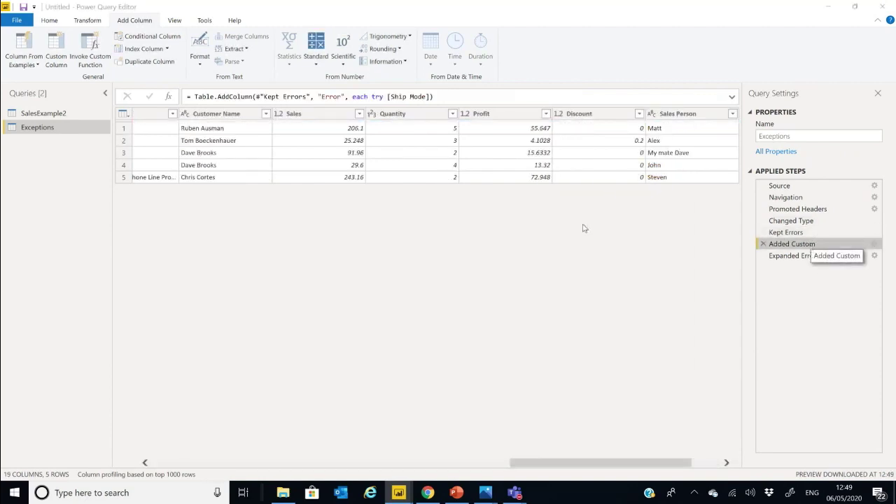
{"action": "left_click", "coordinate": [398, 233]}
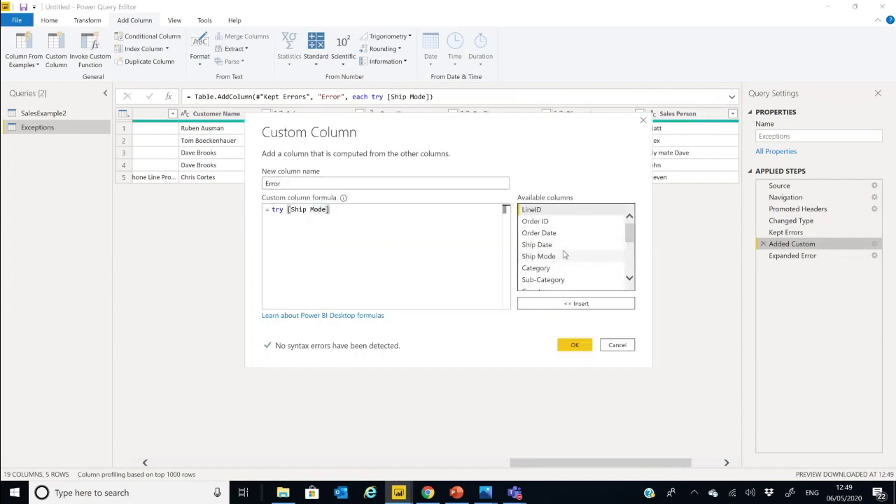
{"action": "left_click_drag", "start_coordinate": [287, 210], "coordinate": [390, 209]}
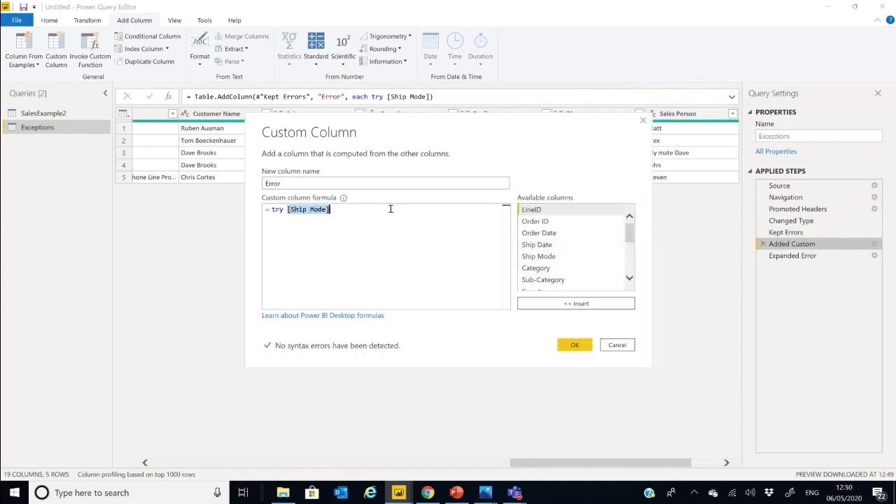
{"action": "key", "text": "BackSpace"}
{"action": "left_click", "coordinate": [536, 244]}
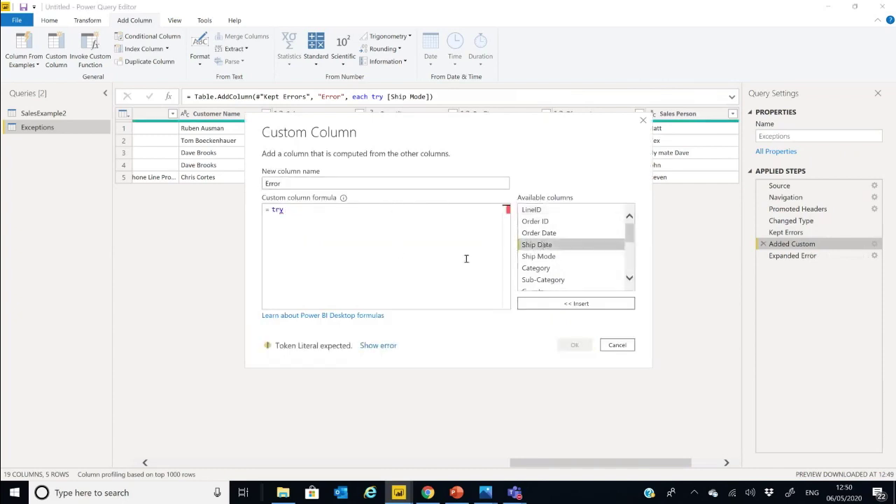
{"action": "double_click", "coordinate": [543, 246]}
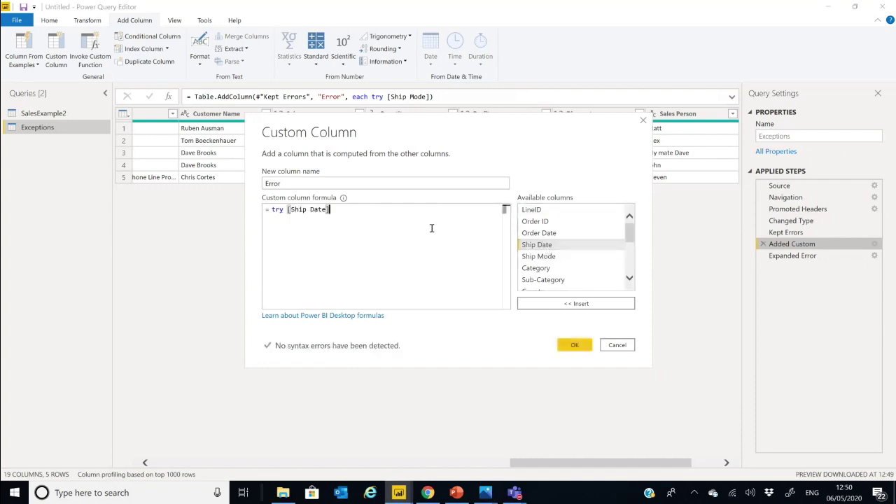
{"action": "left_click", "coordinate": [582, 345]}
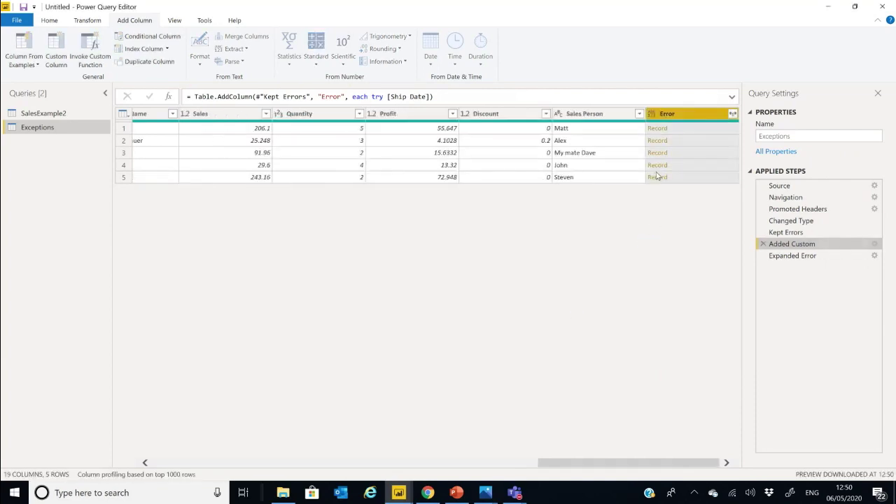
Delete the old Expanded Error step and expand the Error column again into its HasError and Error fields.
{"action": "left_click", "coordinate": [763, 255]}
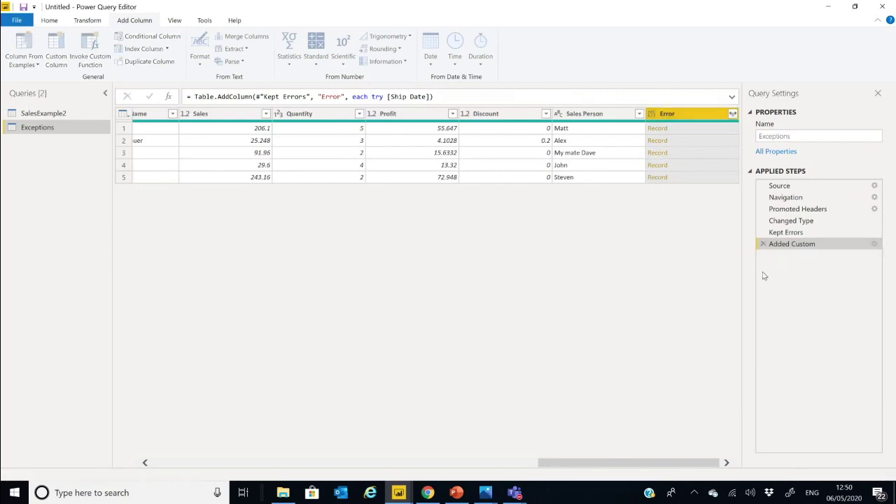
{"action": "left_click", "coordinate": [732, 115]}
{"action": "left_click", "coordinate": [666, 253]}
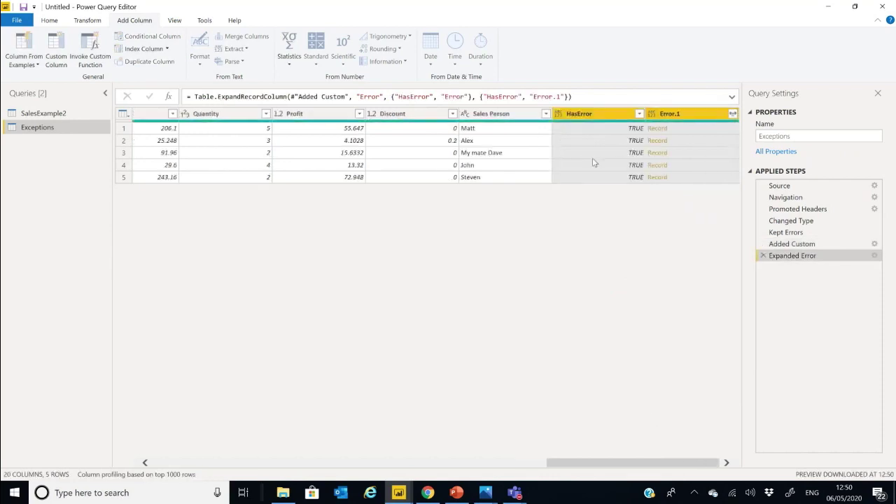
Expand the Error.1 record column into Reason, Message and Detail without a name prefix, and review the cells of the new columns.
{"action": "left_click", "coordinate": [689, 130]}
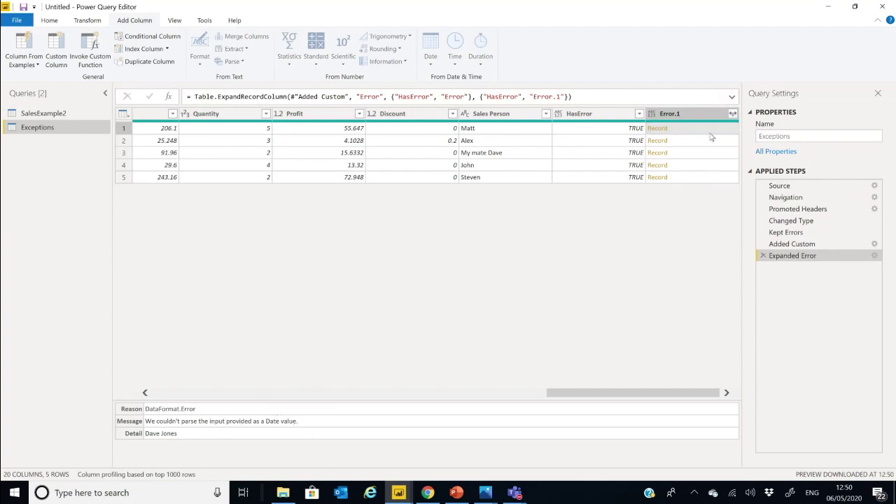
{"action": "left_click", "coordinate": [732, 114]}
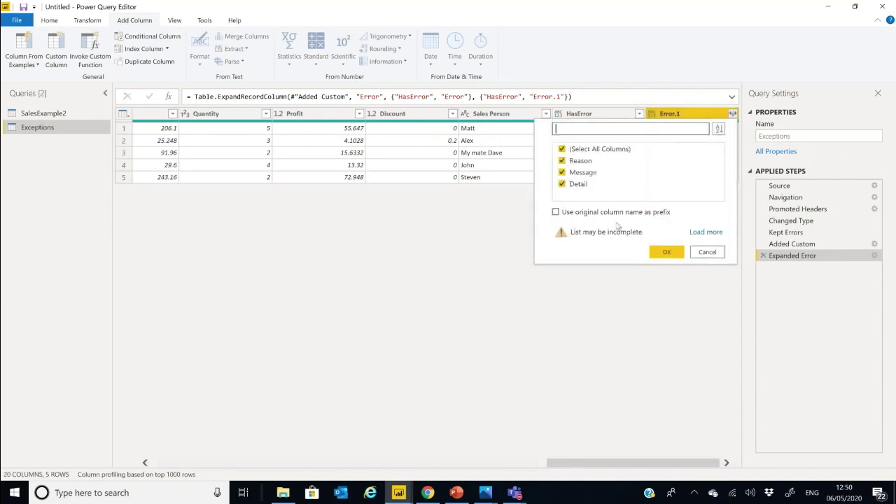
{"action": "left_click", "coordinate": [664, 251]}
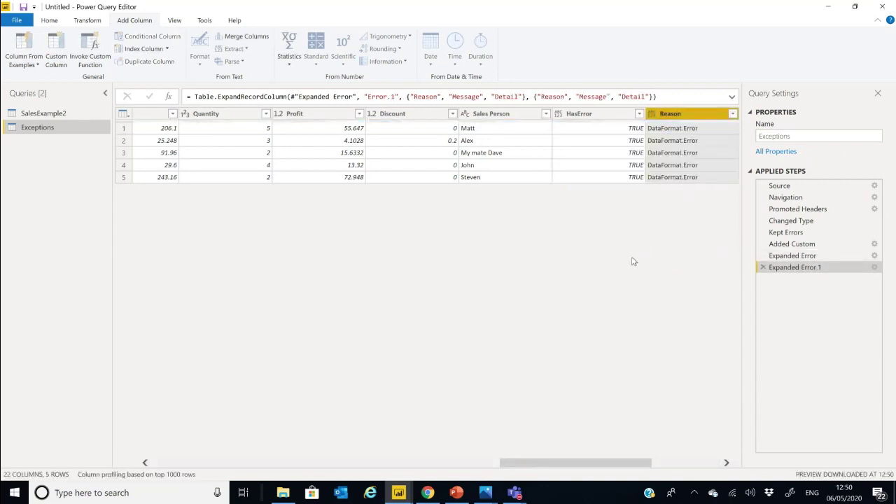
{"action": "left_click_drag", "start_coordinate": [567, 465], "coordinate": [651, 465]}
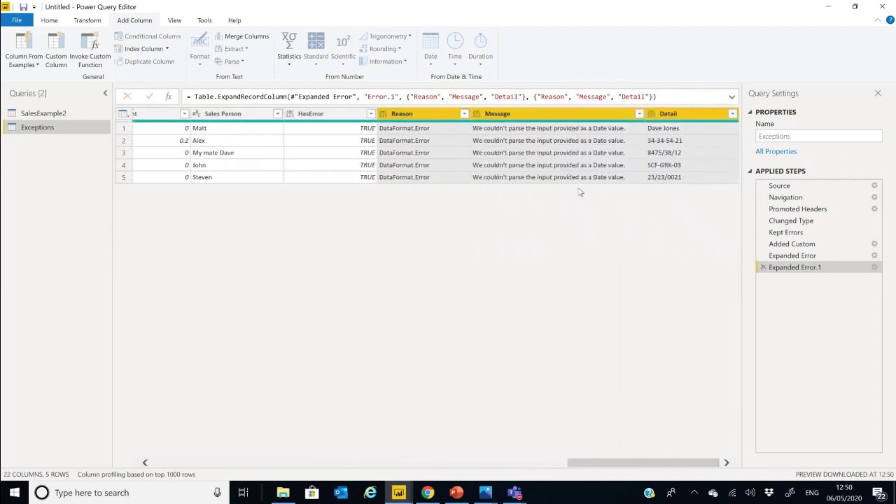
{"action": "left_click", "coordinate": [446, 129]}
{"action": "left_click", "coordinate": [530, 130]}
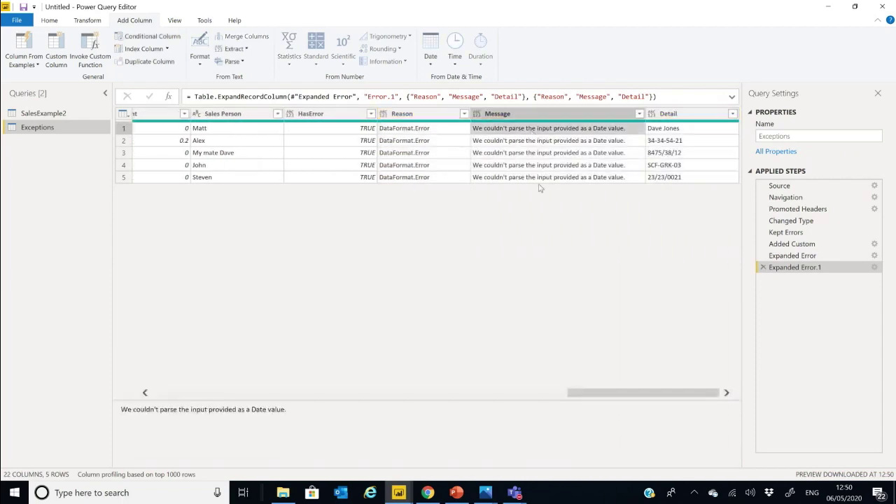
{"action": "left_click", "coordinate": [694, 132]}
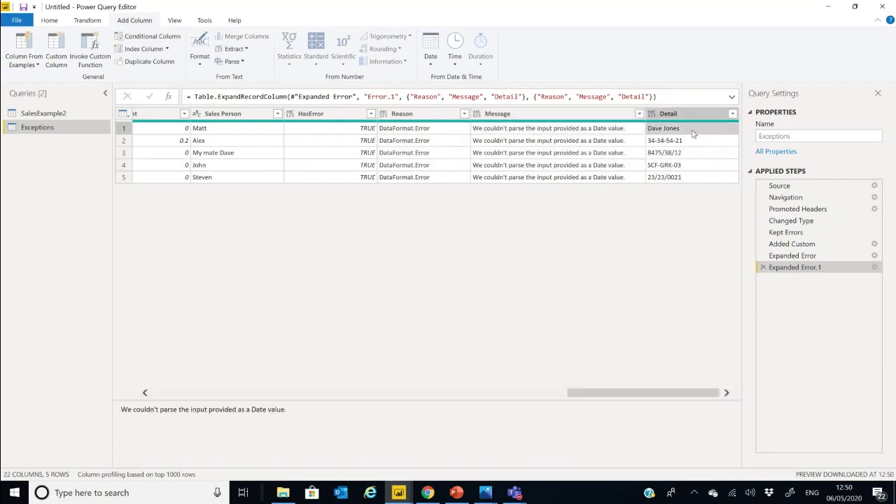
{"action": "left_click", "coordinate": [694, 177]}
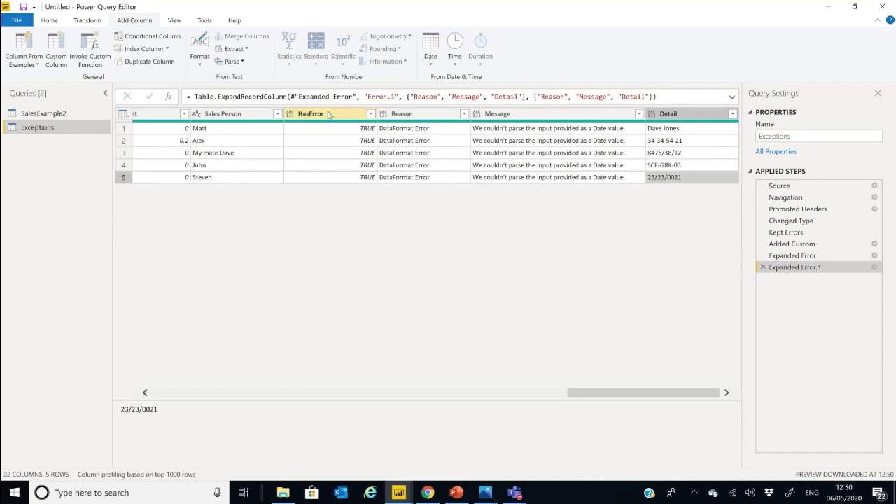
Remove the HasError and Ship Date columns from the Exceptions query.
{"action": "left_click", "coordinate": [331, 115]}
{"action": "right_click", "coordinate": [332, 116]}
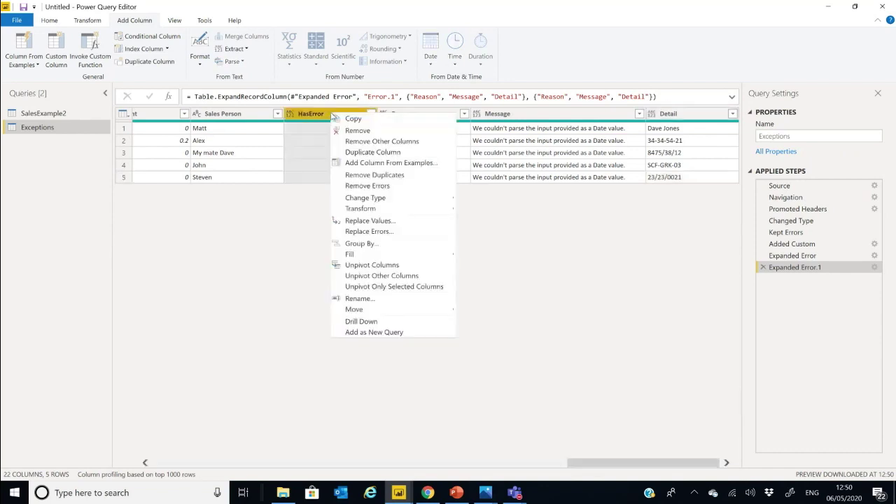
{"action": "left_click", "coordinate": [357, 130]}
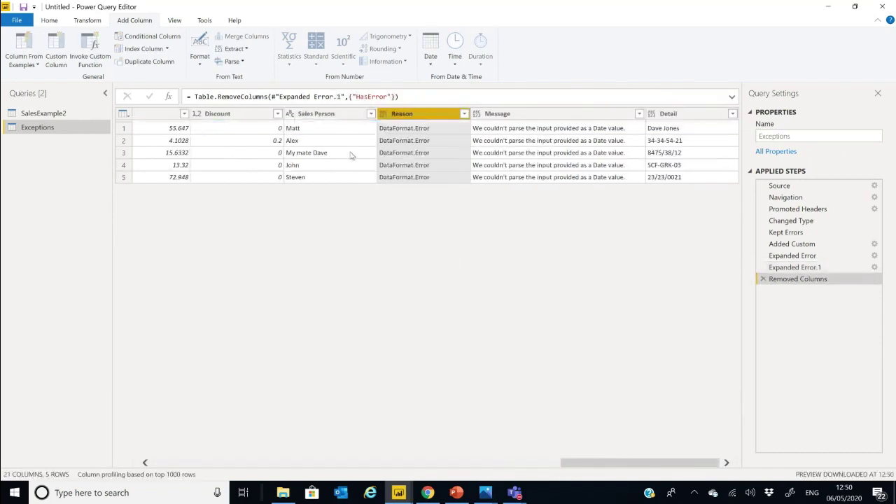
{"action": "left_click_drag", "start_coordinate": [681, 466], "coordinate": [286, 461]}
{"action": "left_click", "coordinate": [414, 116]}
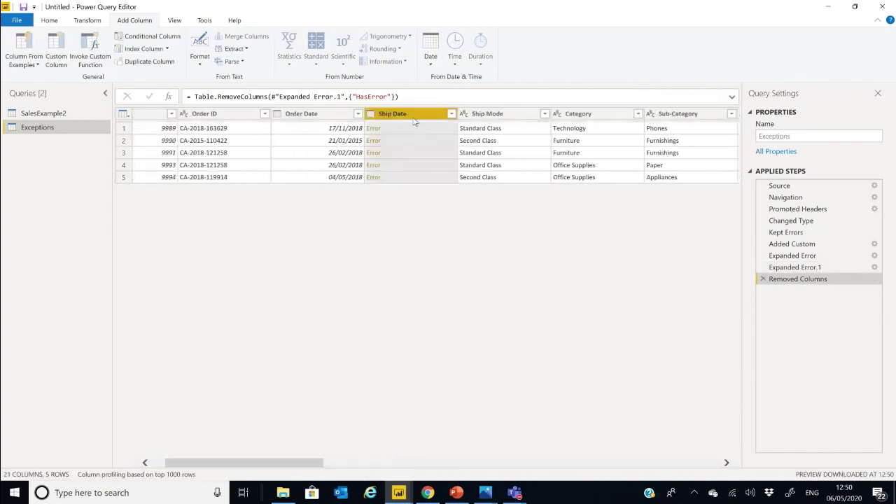
{"action": "right_click", "coordinate": [414, 118]}
{"action": "left_click", "coordinate": [439, 133]}
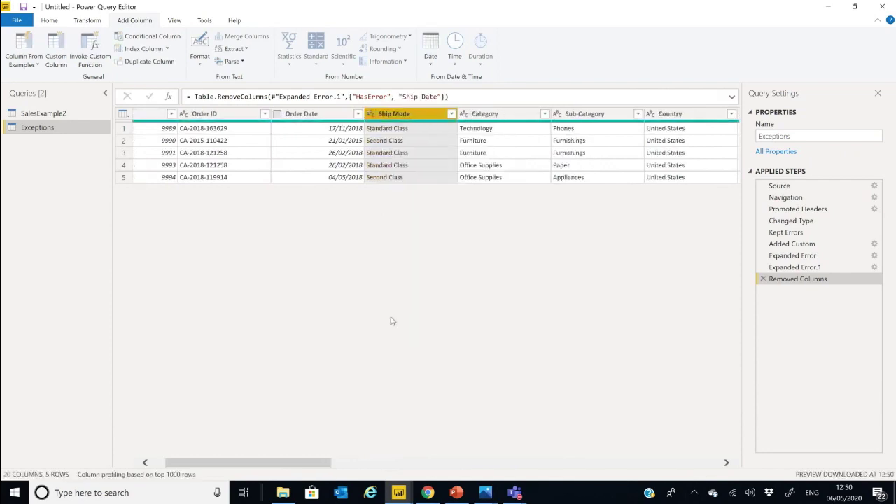
{"action": "left_click_drag", "start_coordinate": [309, 463], "coordinate": [751, 455]}
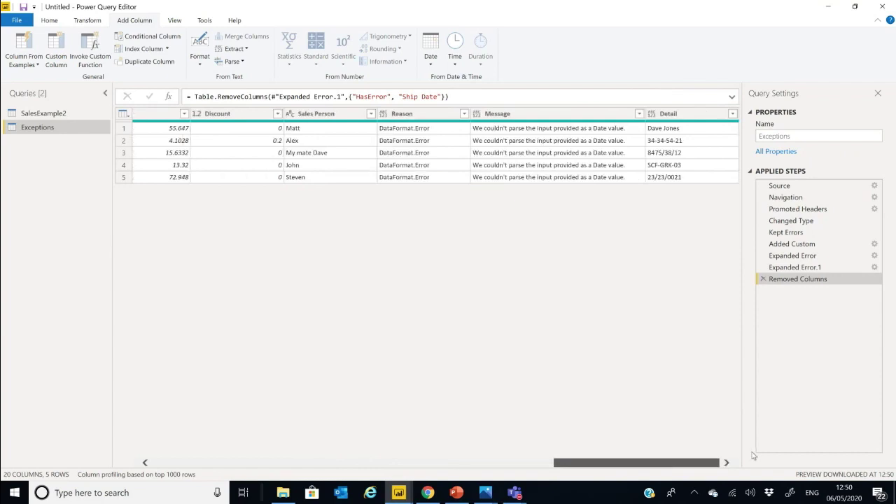
Close the query editor and apply the changes so the Exceptions and SalesExample2 queries load into the data model.
{"action": "left_click_drag", "start_coordinate": [700, 460], "coordinate": [254, 445]}
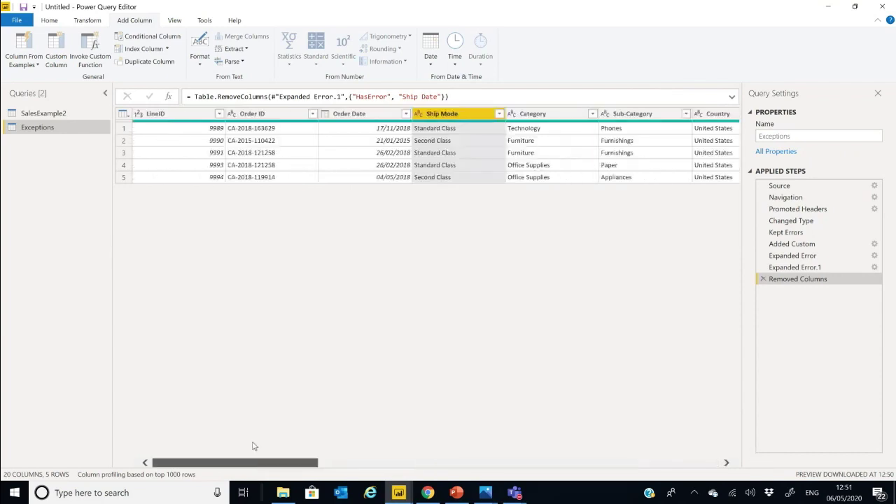
{"action": "left_click", "coordinate": [56, 23]}
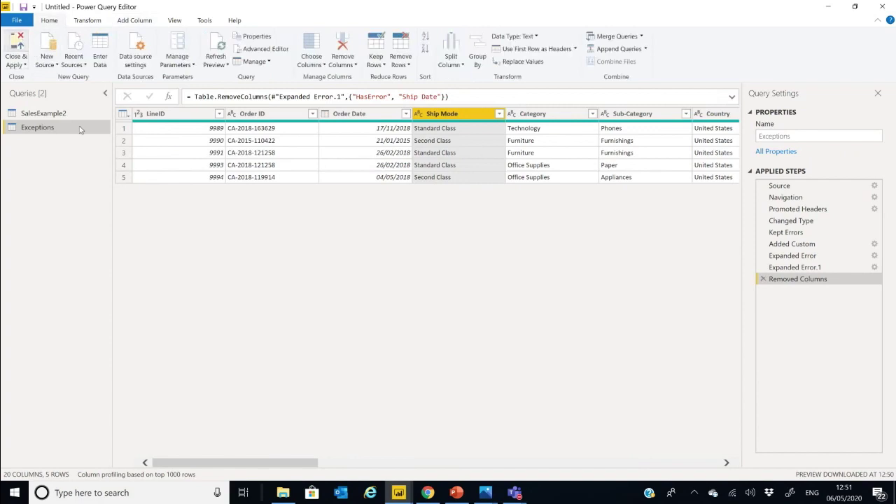
{"action": "key", "text": "alt+Tab"}
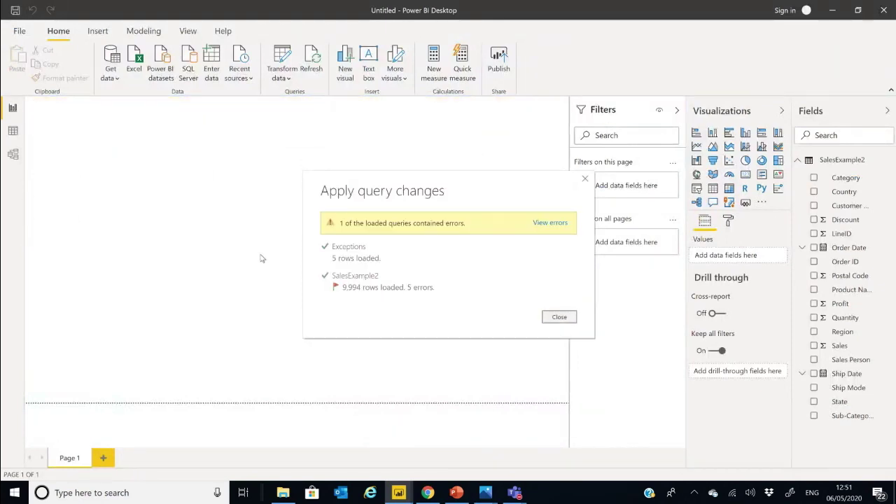
View the load errors and review the Source, Detected Type Mismatches and Added Index steps of the Errors in SalesExample2 query.
{"action": "left_click", "coordinate": [559, 224]}
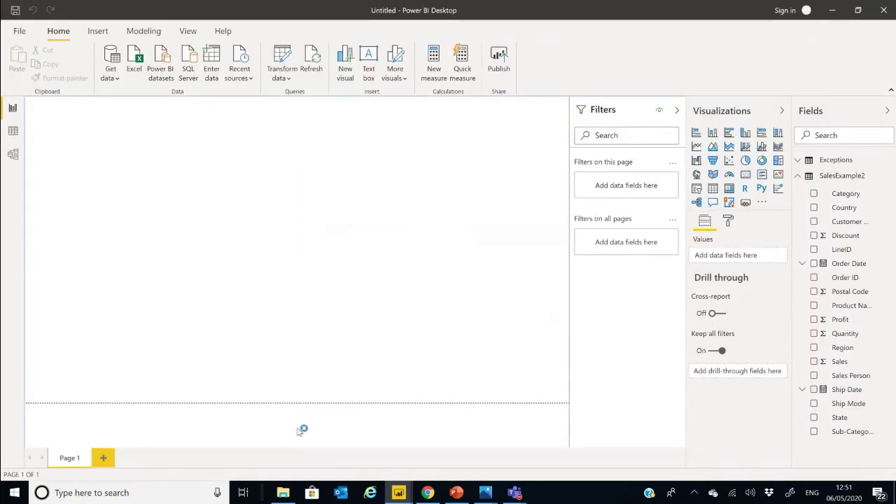
{"action": "key", "text": "alt+Tab"}
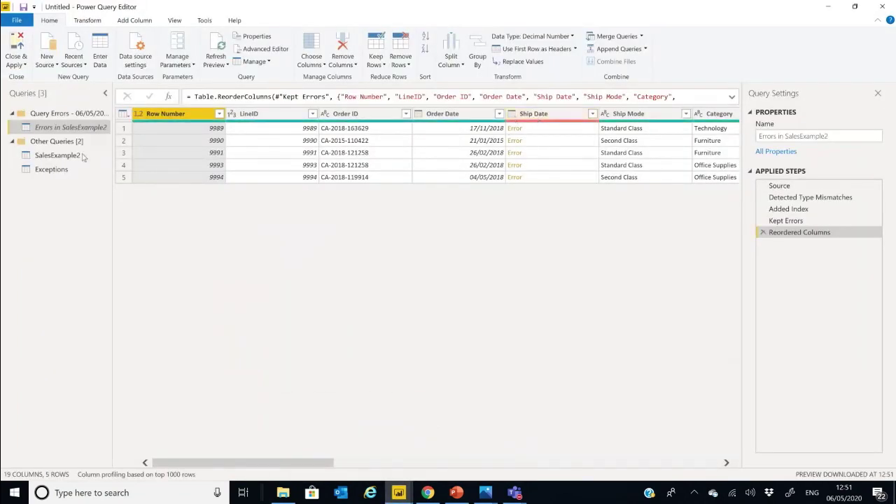
{"action": "left_click", "coordinate": [814, 186]}
{"action": "left_click", "coordinate": [808, 199]}
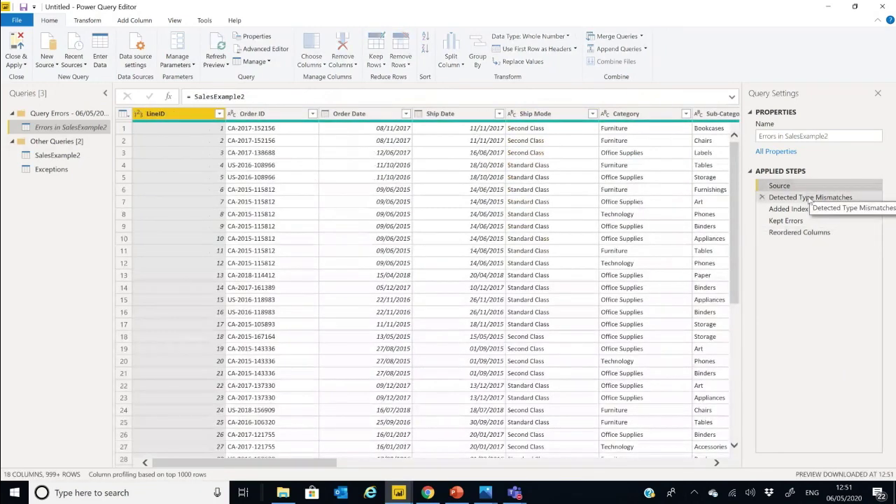
{"action": "left_click", "coordinate": [789, 210]}
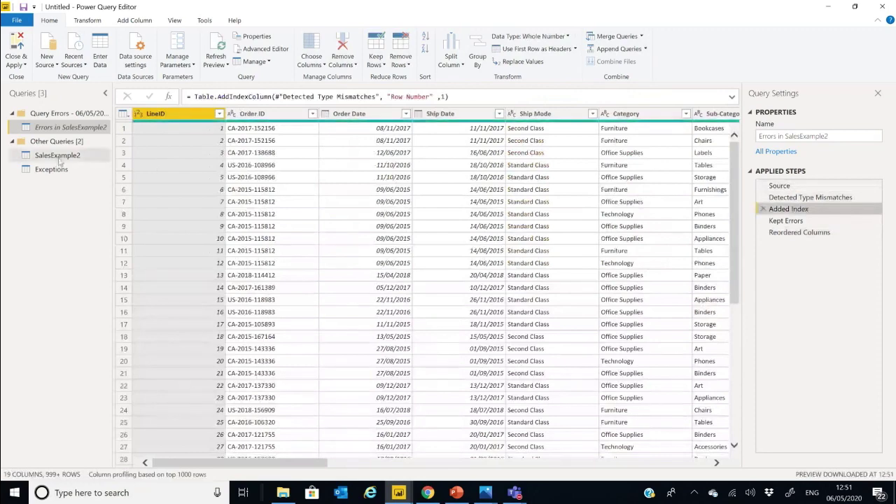
Remove the error rows across all columns of the SalesExample2 query.
{"action": "left_click", "coordinate": [57, 155]}
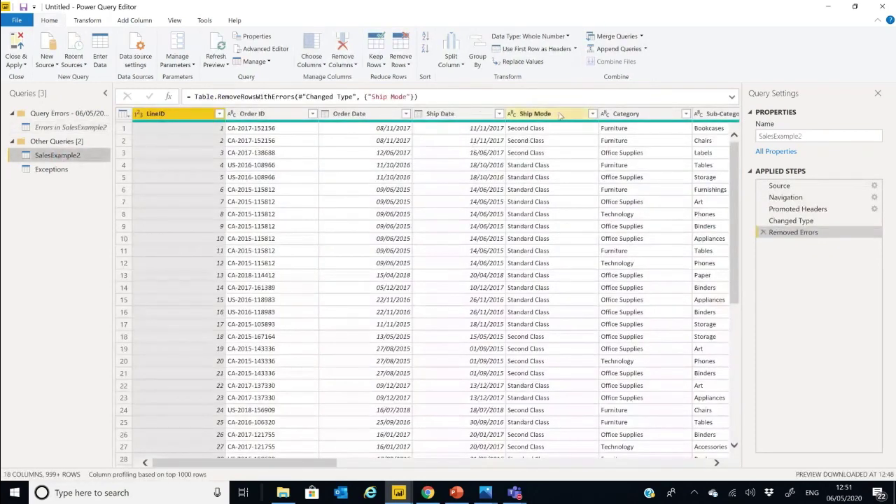
{"action": "left_click", "coordinate": [542, 113]}
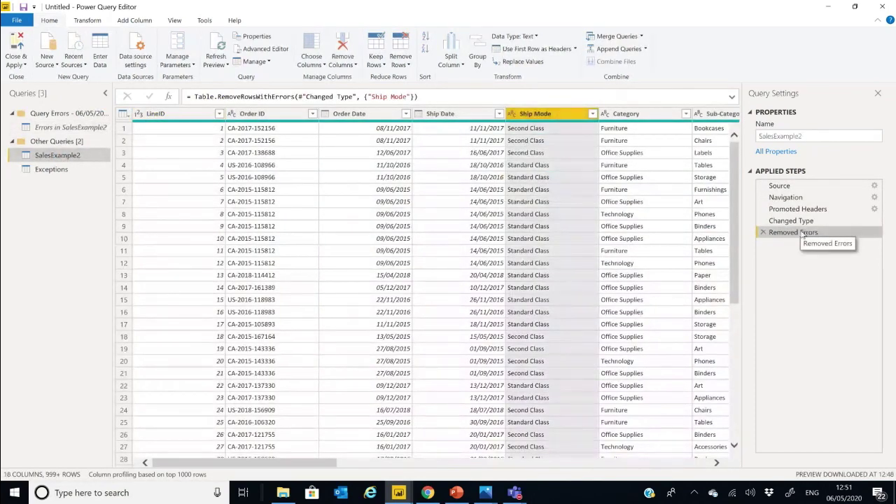
{"action": "left_click", "coordinate": [124, 114]}
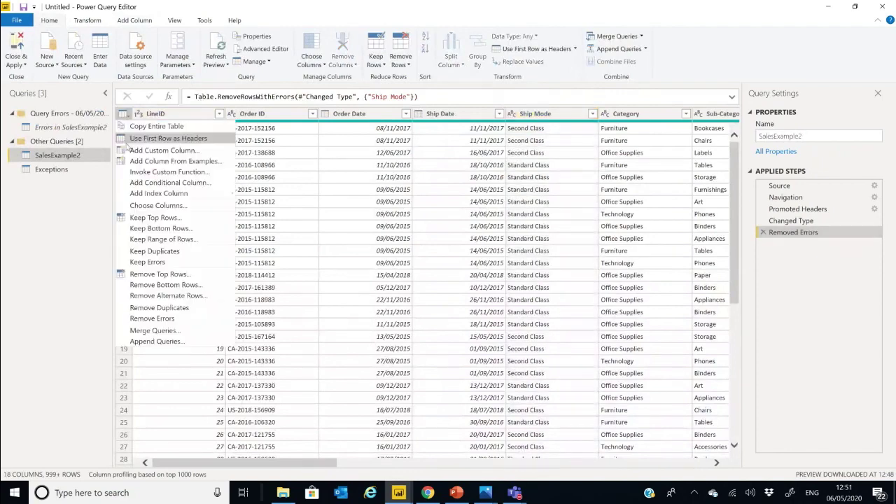
{"action": "left_click", "coordinate": [196, 319]}
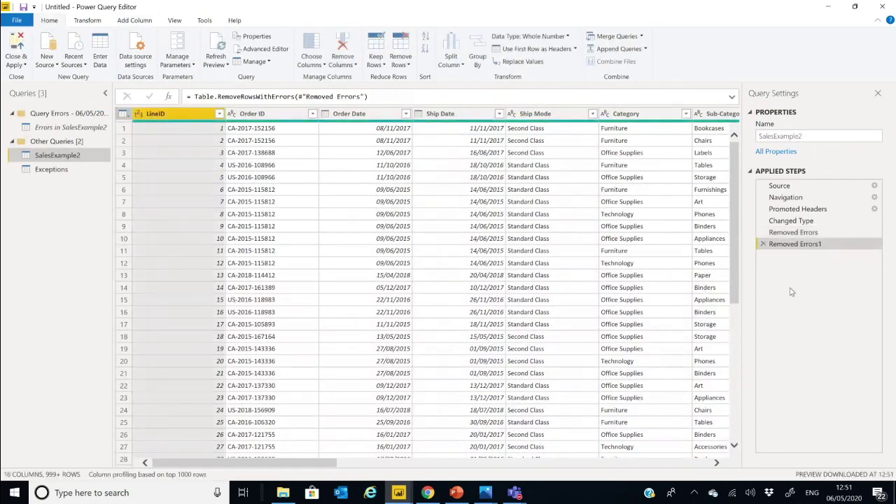
Try to delete the Query Errors group, and close the query editor while applying the changes.
{"action": "left_click", "coordinate": [70, 115]}
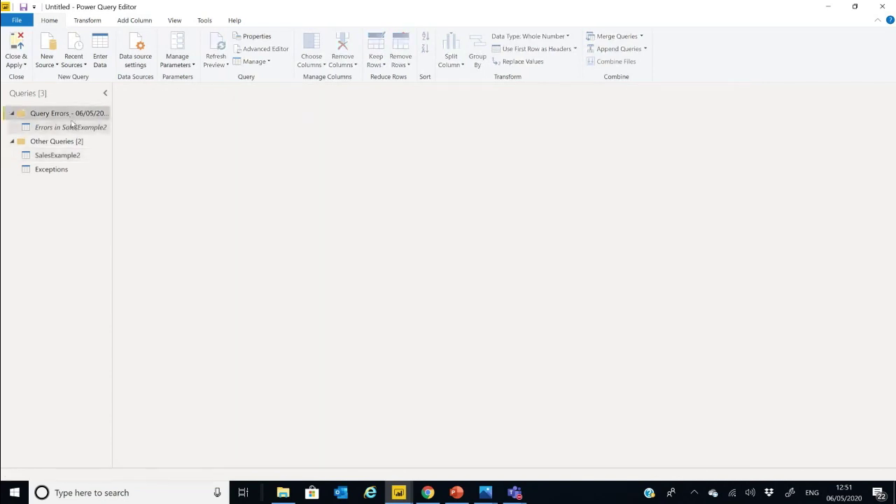
{"action": "right_click", "coordinate": [73, 116]}
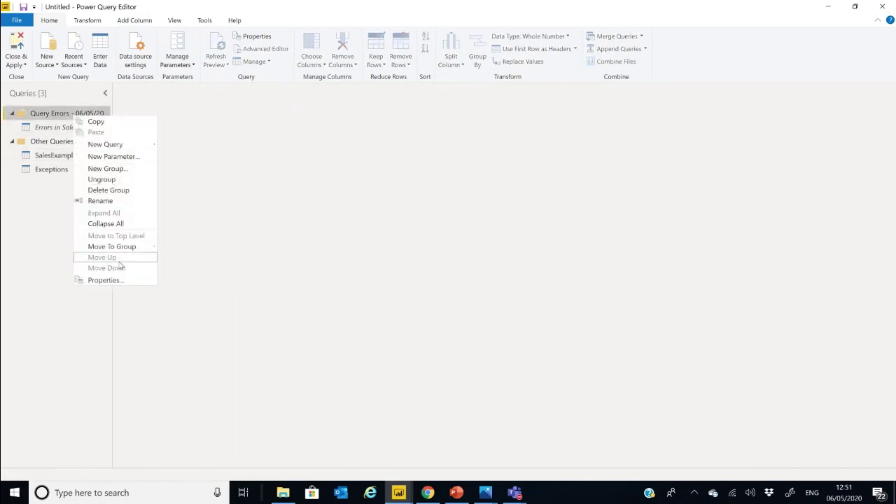
{"action": "left_click", "coordinate": [124, 189]}
{"action": "left_click", "coordinate": [509, 267]}
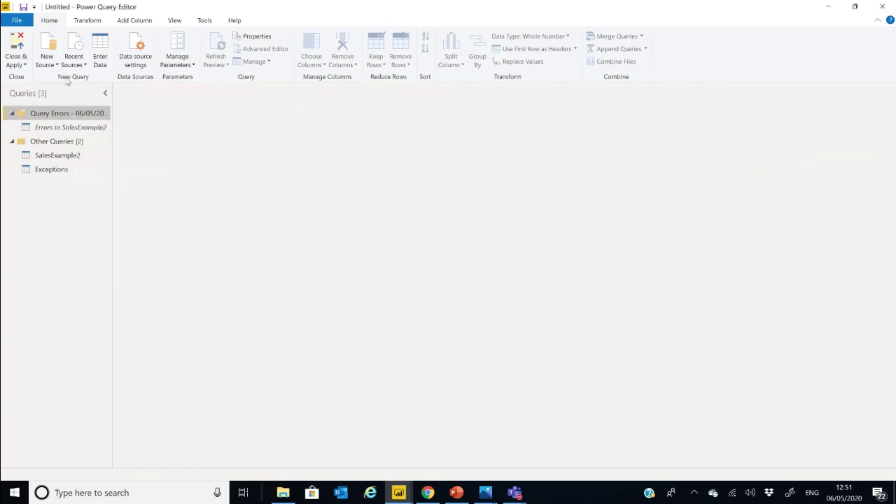
{"action": "left_click", "coordinate": [16, 44]}
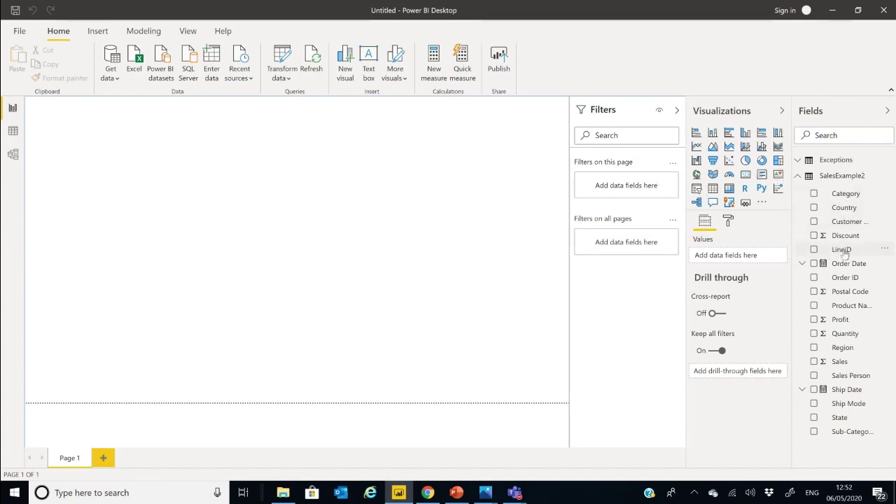
Build a clustered column chart on Page 1 showing the count of LineID with Region as legend, and enlarge it.
{"action": "left_click_drag", "start_coordinate": [840, 249], "coordinate": [178, 209]}
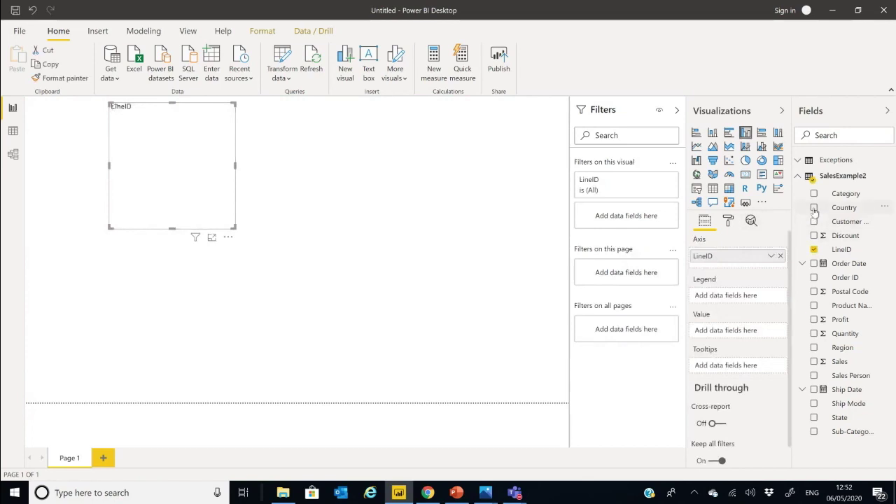
{"action": "left_click", "coordinate": [813, 347]}
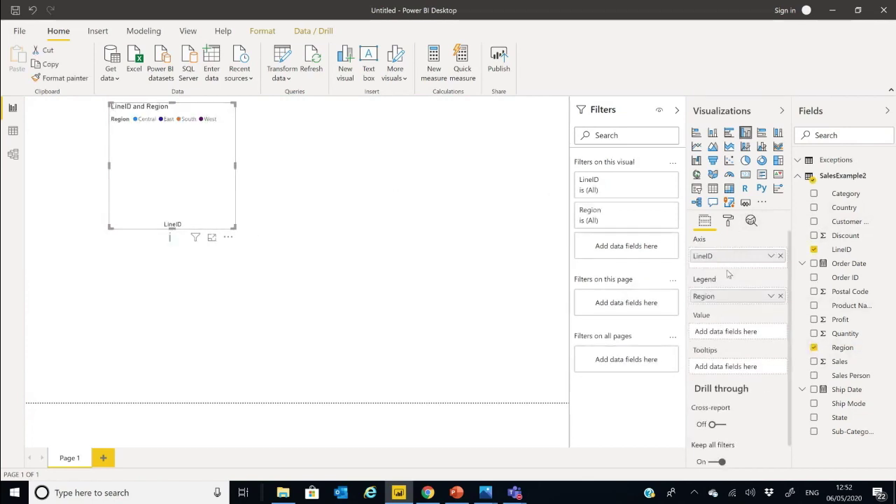
{"action": "left_click", "coordinate": [771, 256]}
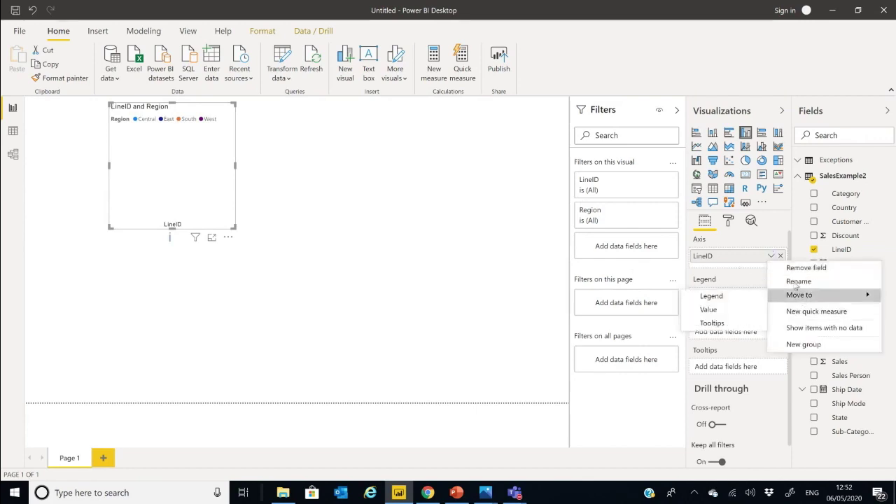
{"action": "left_click", "coordinate": [773, 256]}
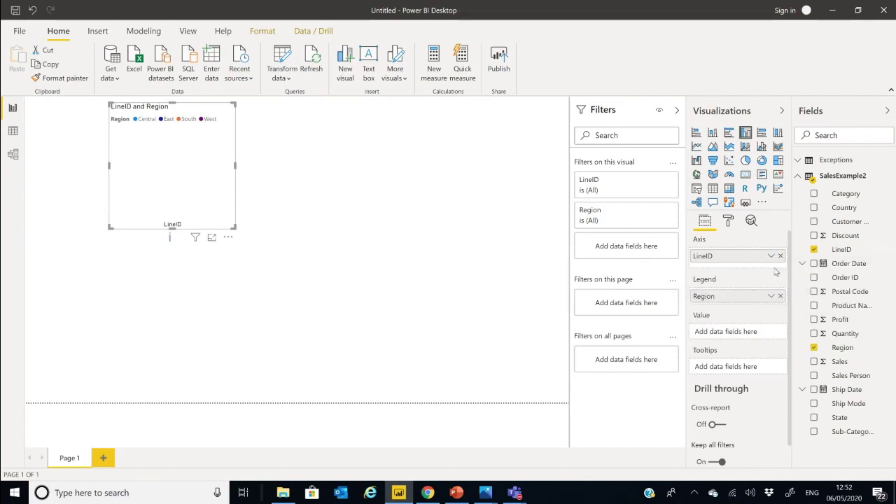
{"action": "left_click_drag", "start_coordinate": [747, 257], "coordinate": [743, 327]}
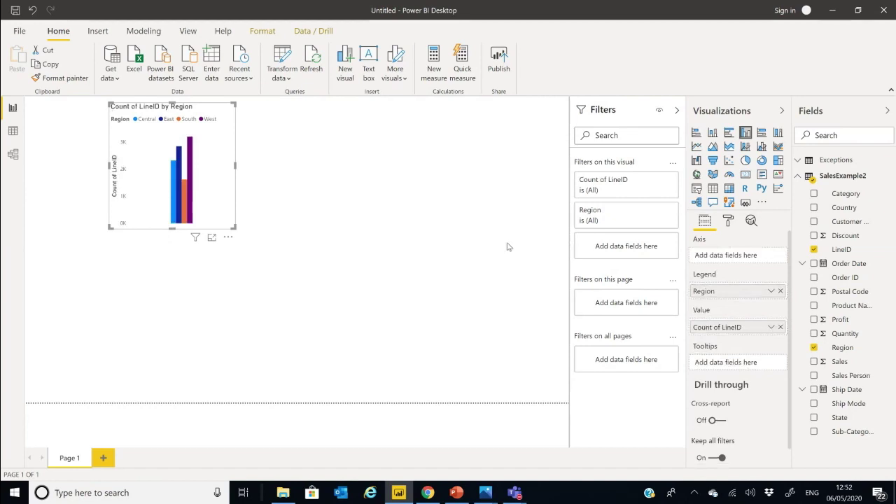
{"action": "left_click_drag", "start_coordinate": [235, 228], "coordinate": [343, 318]}
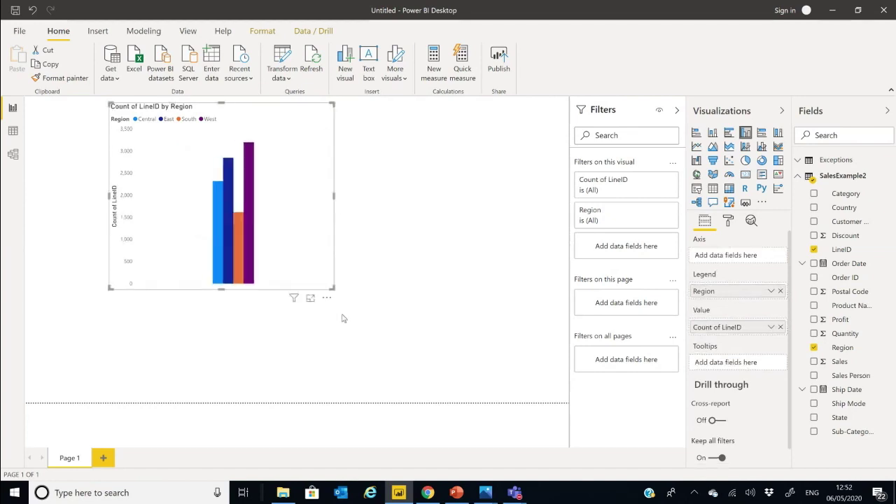
Add a second report page with a card visual showing the count of LineID from the Exceptions table, and widen the card.
{"action": "left_click", "coordinate": [99, 464]}
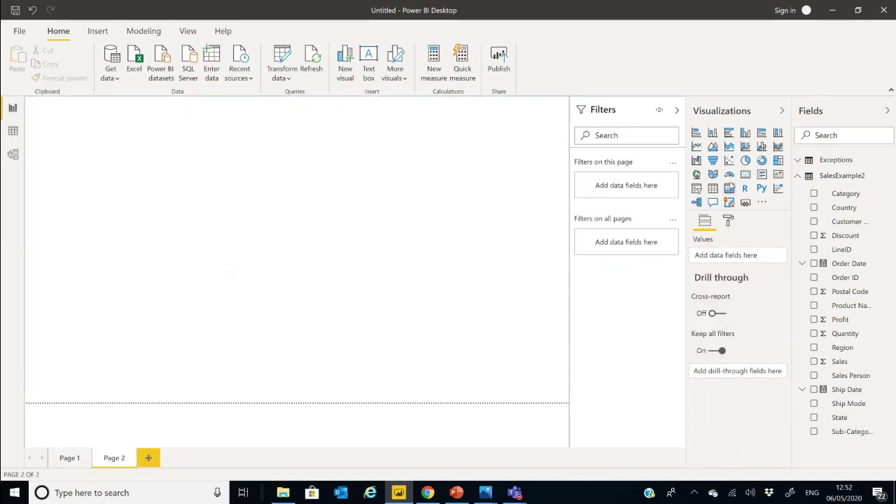
{"action": "left_click", "coordinate": [797, 175]}
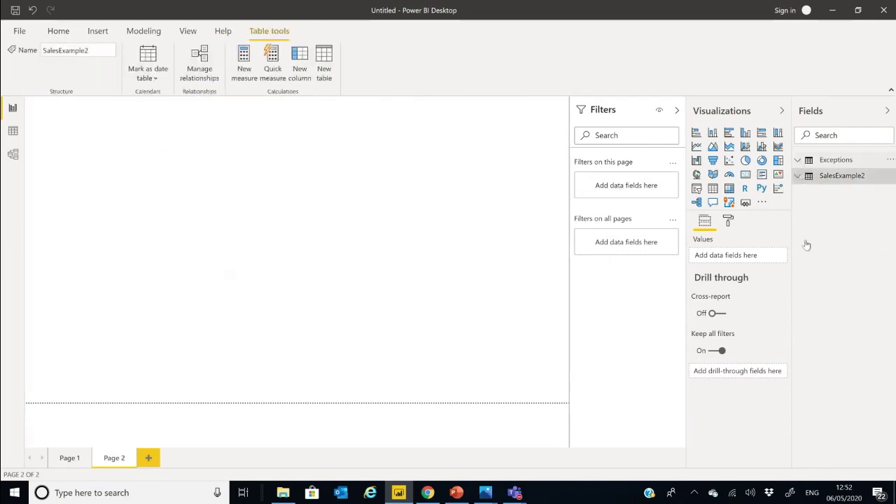
{"action": "left_click", "coordinate": [798, 159]}
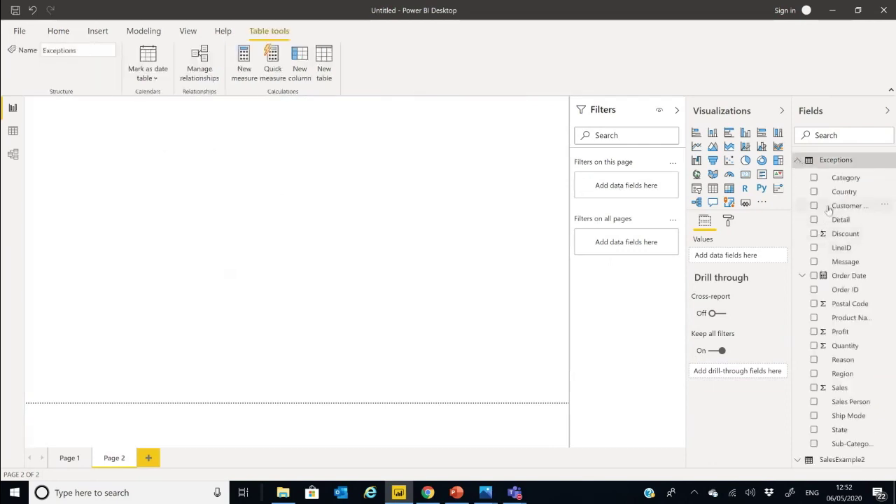
{"action": "left_click", "coordinate": [813, 248]}
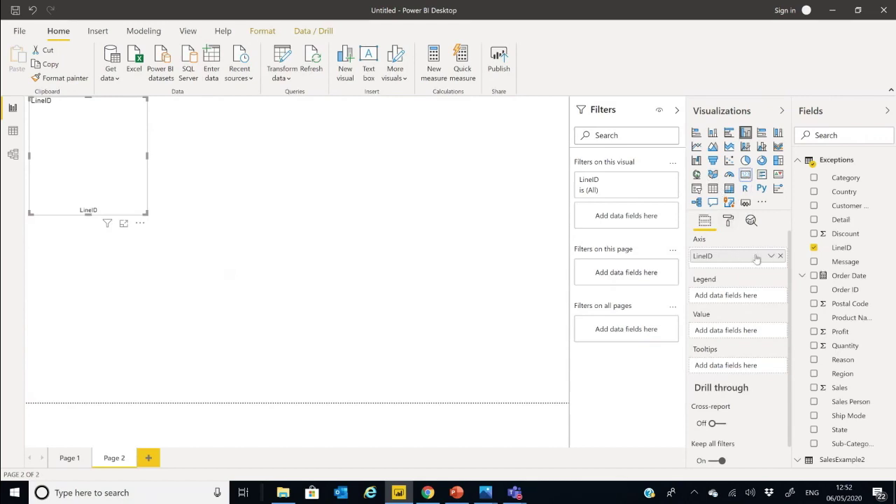
{"action": "left_click", "coordinate": [769, 256]}
{"action": "left_click", "coordinate": [724, 259]}
{"action": "left_click_drag", "start_coordinate": [729, 258], "coordinate": [735, 333]}
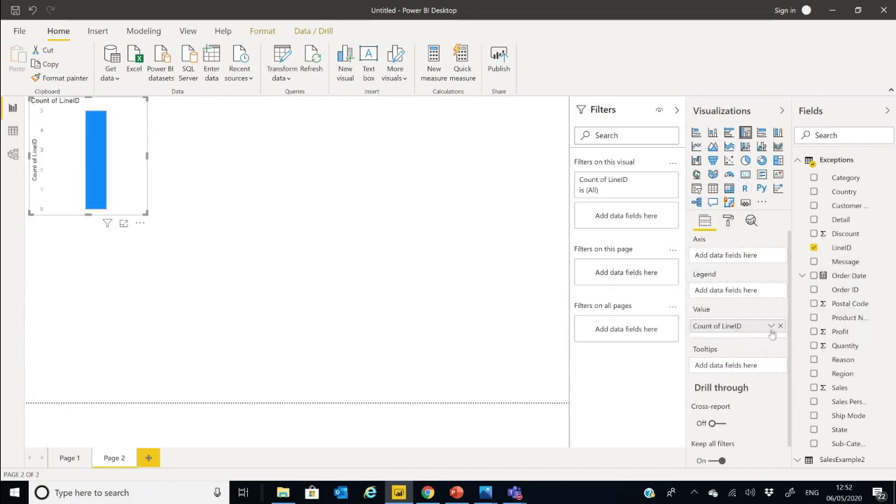
{"action": "left_click", "coordinate": [745, 174]}
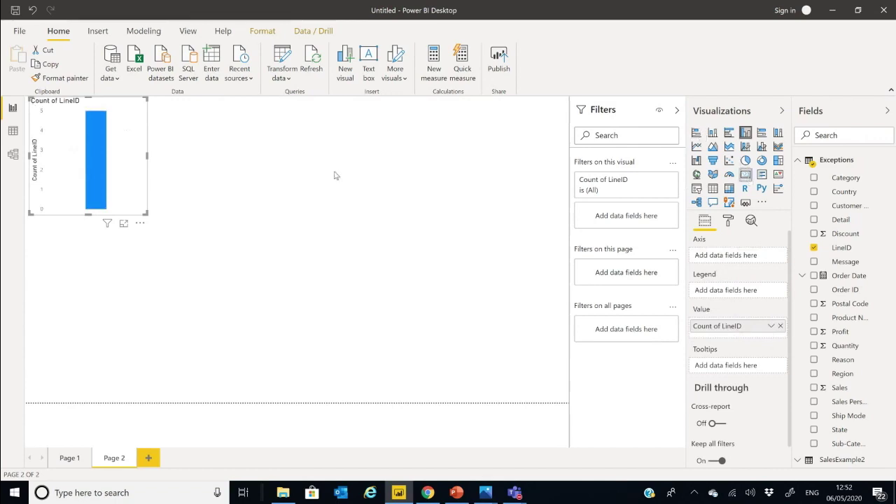
{"action": "left_click_drag", "start_coordinate": [145, 156], "coordinate": [220, 159]}
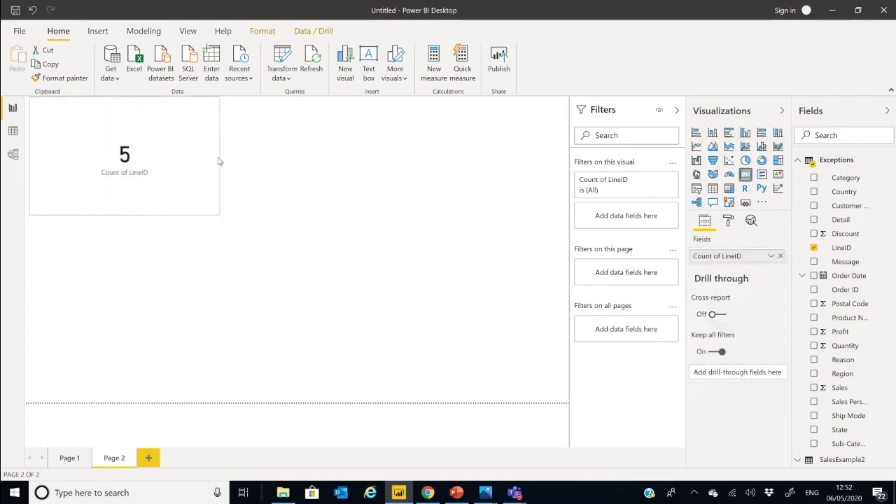
Rename the card's Count of LineID field to Count of Error.
{"action": "double_click", "coordinate": [727, 256]}
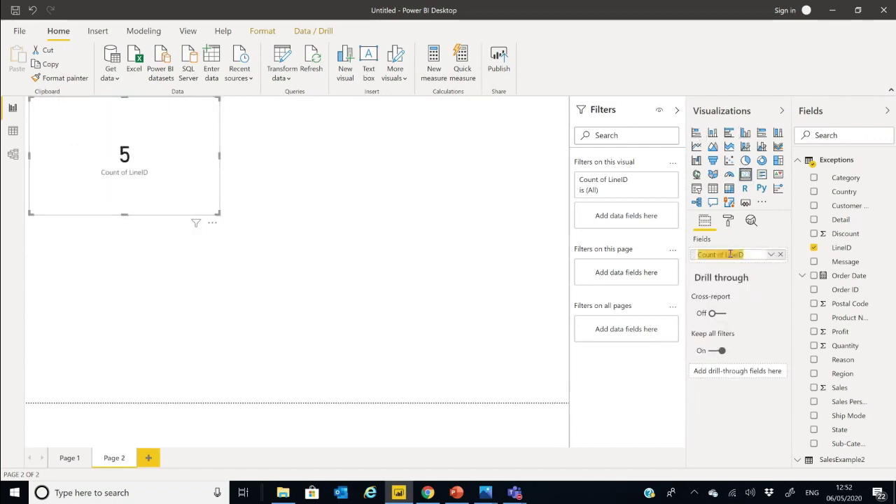
{"action": "key", "text": "BackSpace"}
{"action": "type", "text": "Count "}
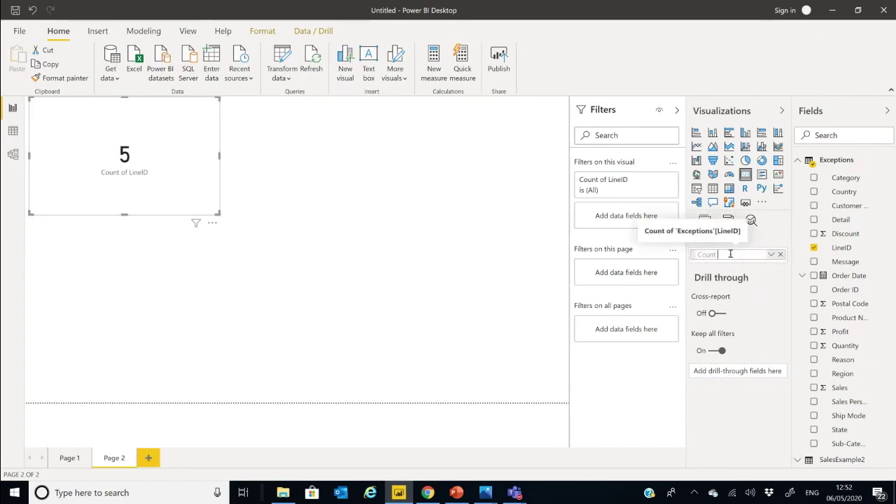
{"action": "type", "text": "of Error"}
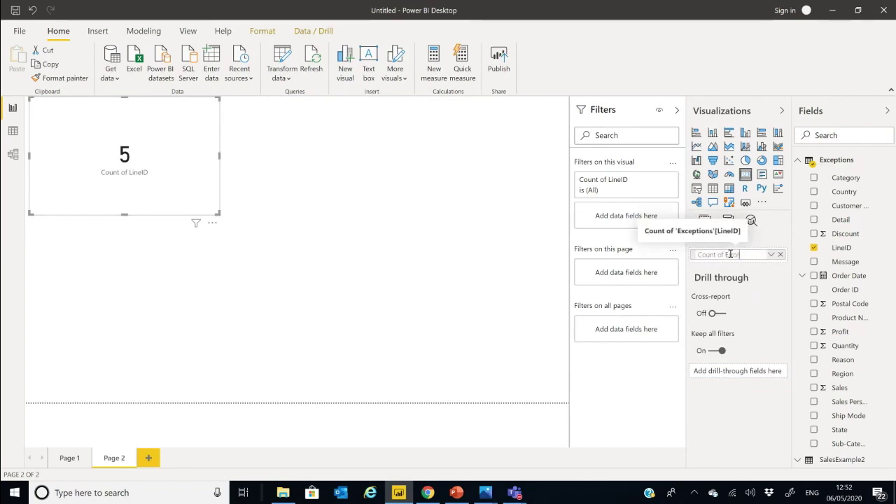
{"action": "key", "text": "Return"}
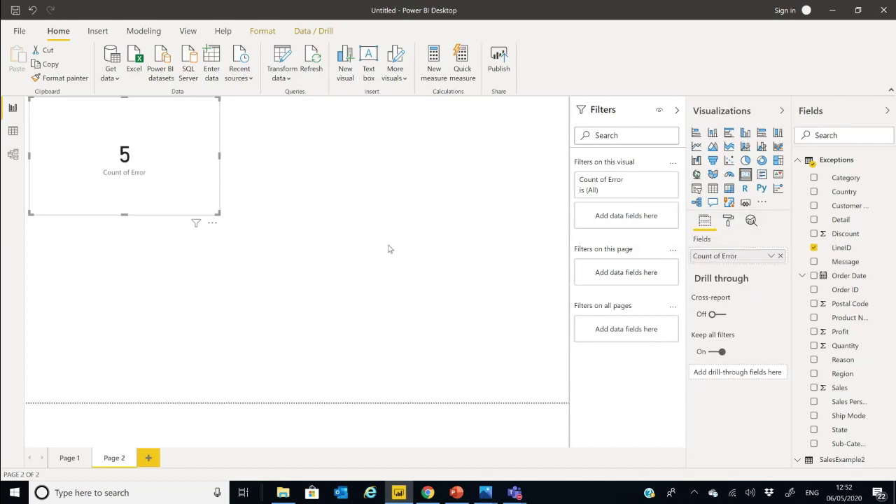
Add a table visual below the card with LineID, Message, Reason and Sales Person from the Exceptions table, and widen it.
{"action": "left_click", "coordinate": [173, 283]}
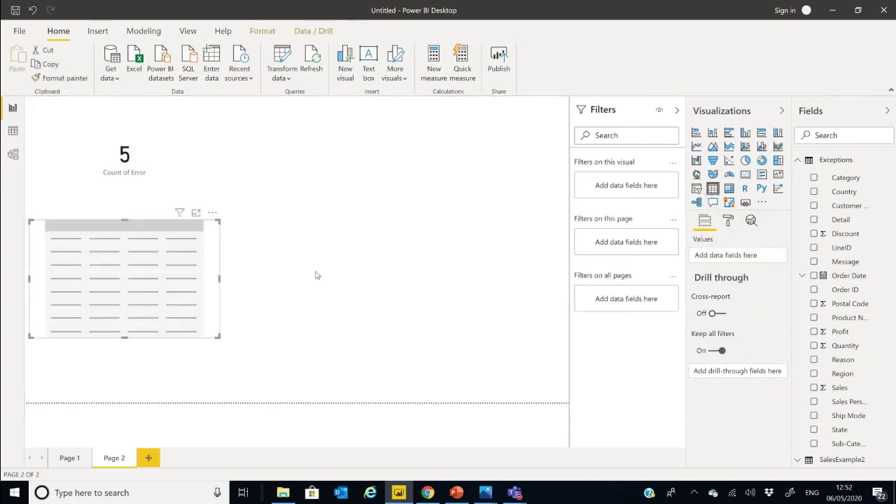
{"action": "left_click", "coordinate": [814, 248]}
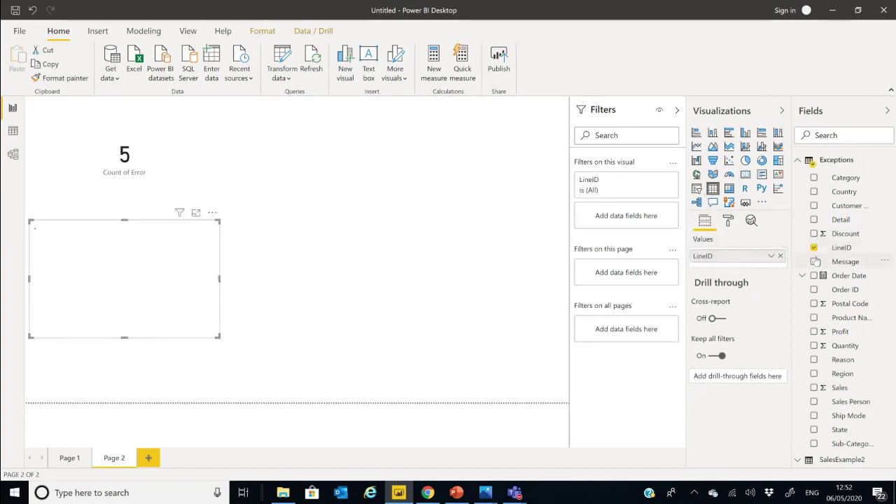
{"action": "left_click", "coordinate": [813, 262]}
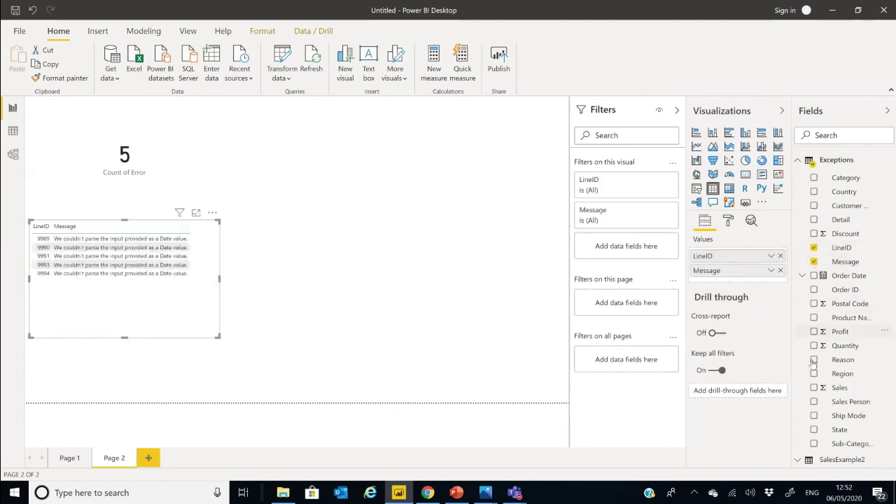
{"action": "left_click", "coordinate": [814, 359]}
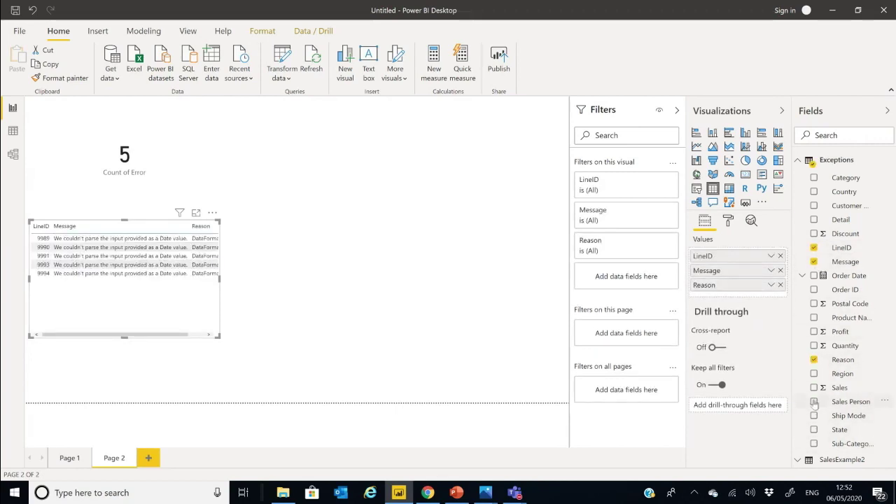
{"action": "left_click", "coordinate": [814, 401]}
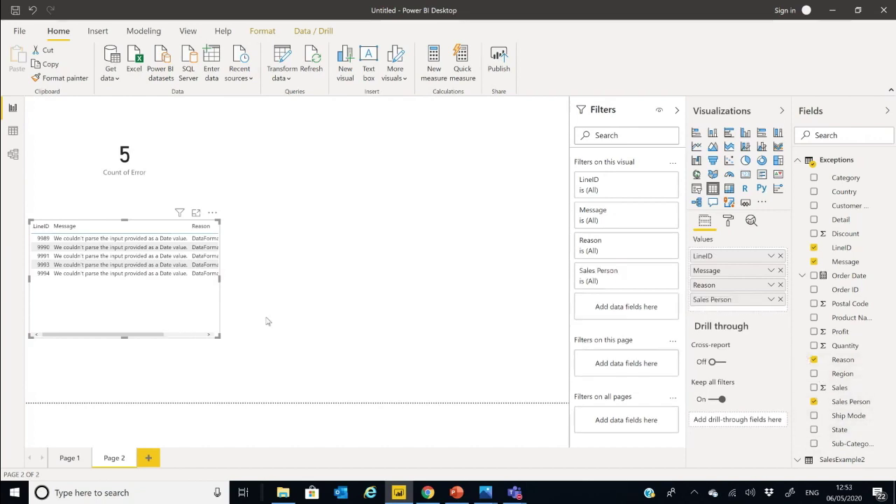
{"action": "left_click_drag", "start_coordinate": [220, 278], "coordinate": [447, 282]}
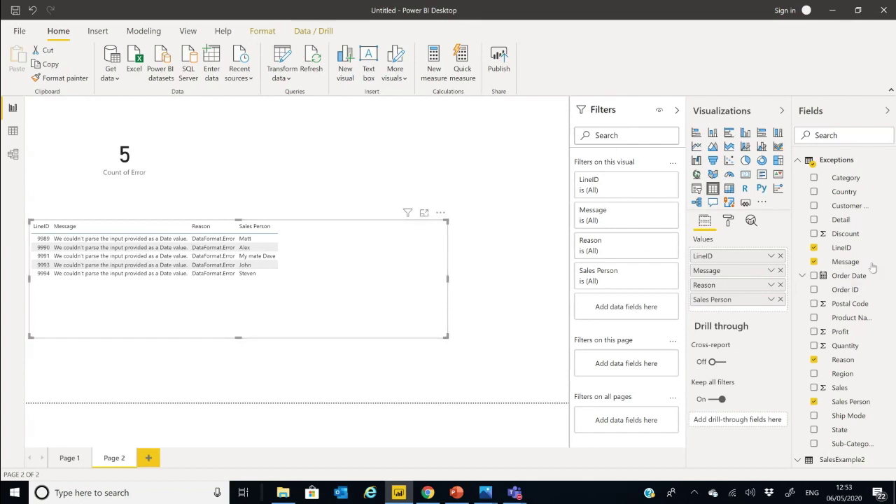
Add Order ID and Detail to the table, with Detail between Reason and Sales Person, and reduce the table and card sizes.
{"action": "left_click", "coordinate": [813, 290]}
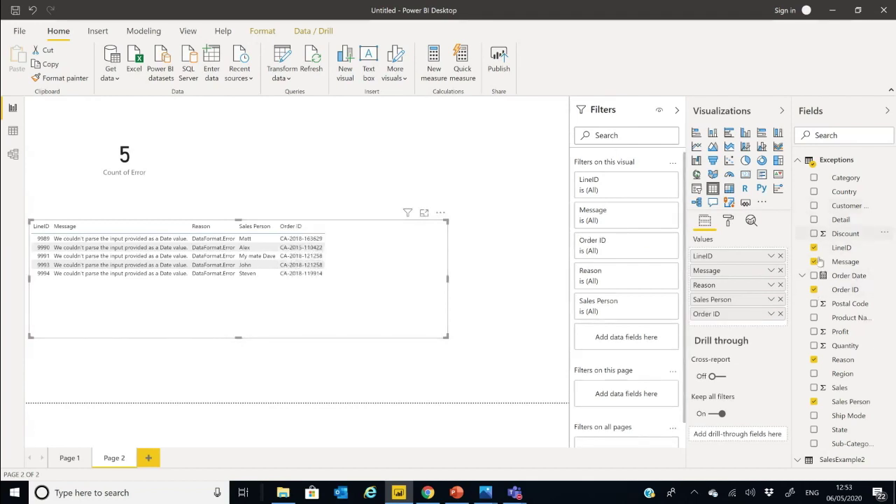
{"action": "left_click_drag", "start_coordinate": [768, 224], "coordinate": [723, 295]}
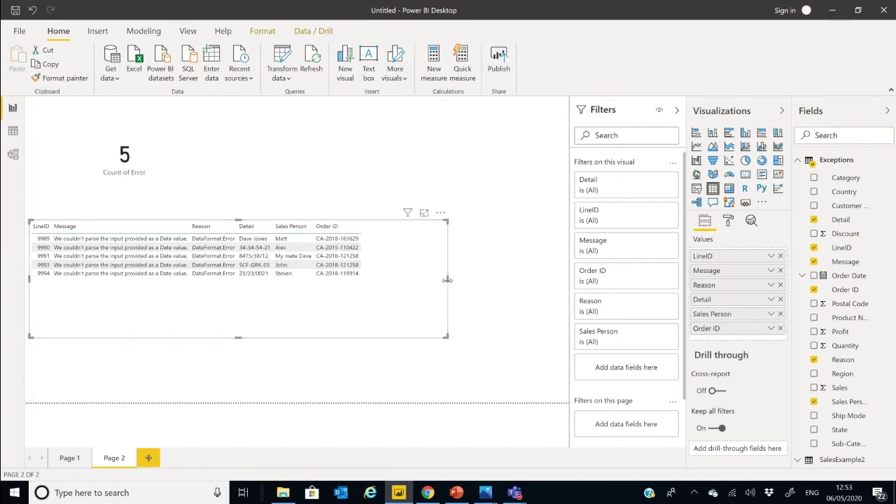
{"action": "left_click_drag", "start_coordinate": [446, 279], "coordinate": [411, 280]}
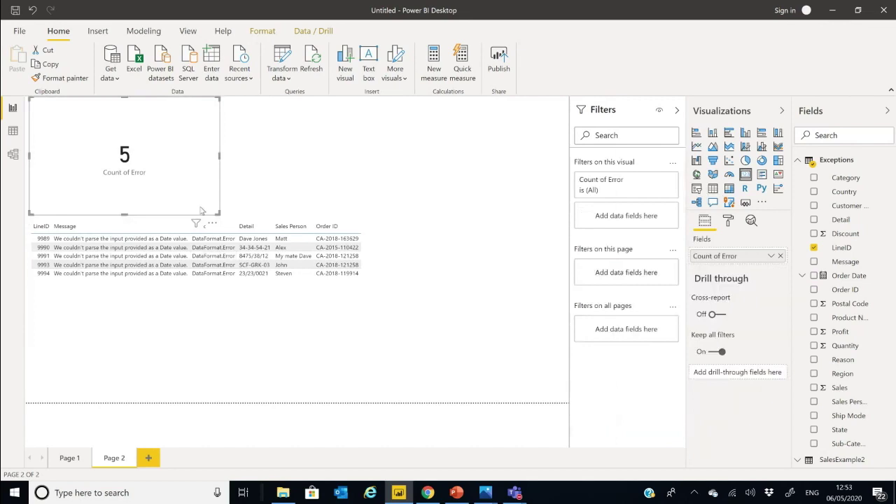
{"action": "left_click_drag", "start_coordinate": [219, 214], "coordinate": [184, 198]}
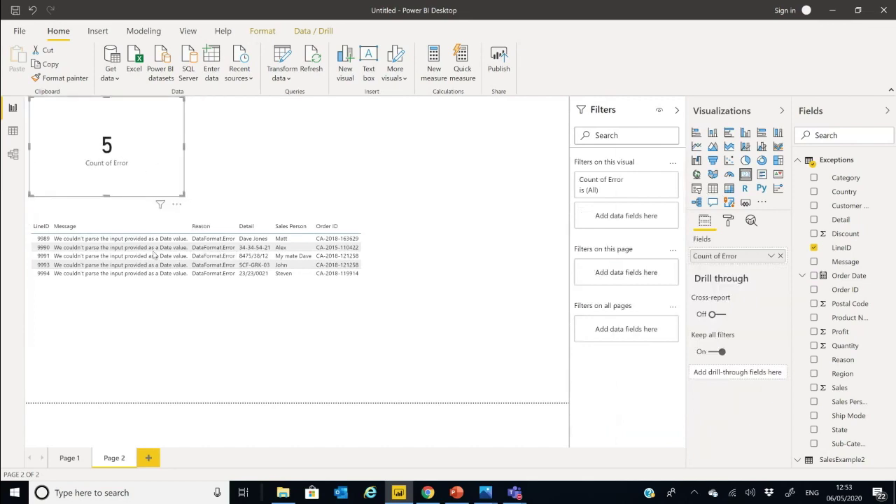
{"action": "left_click", "coordinate": [42, 244]}
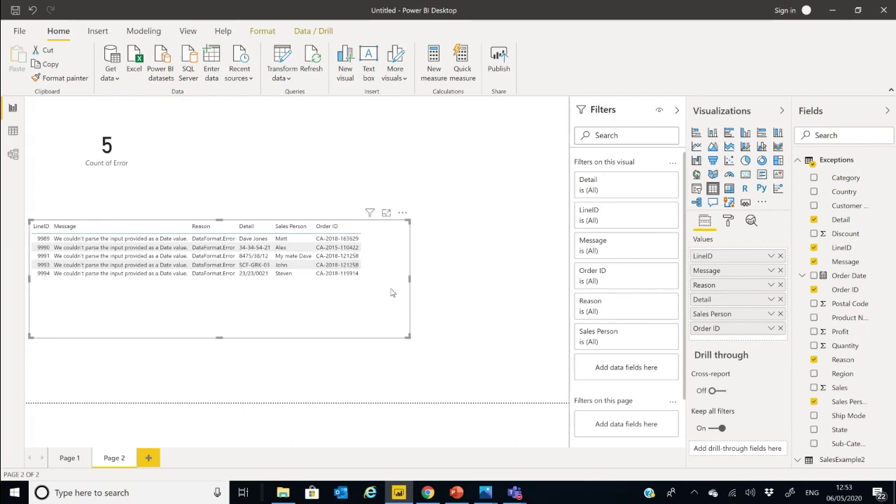
Open the SalesExample2 workbook from the S1E3 folder in Excel and check it against the LineIDs in the report's error table.
{"action": "left_click", "coordinate": [282, 493]}
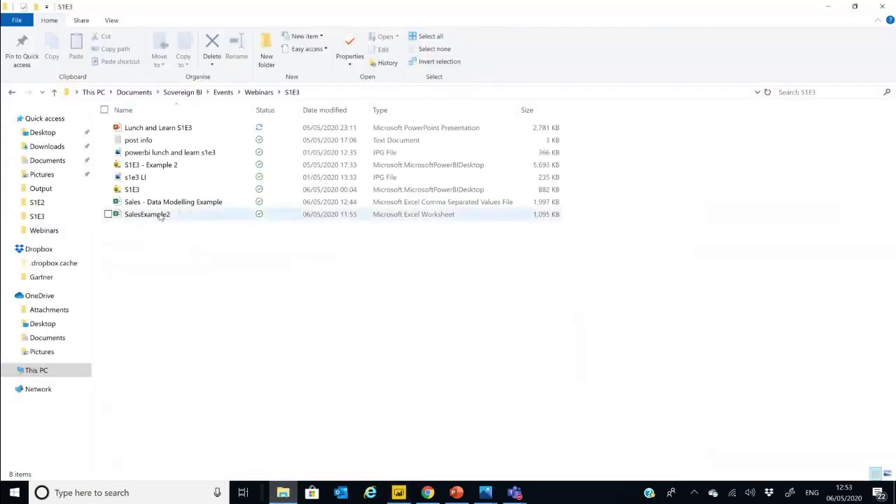
{"action": "double_click", "coordinate": [191, 217]}
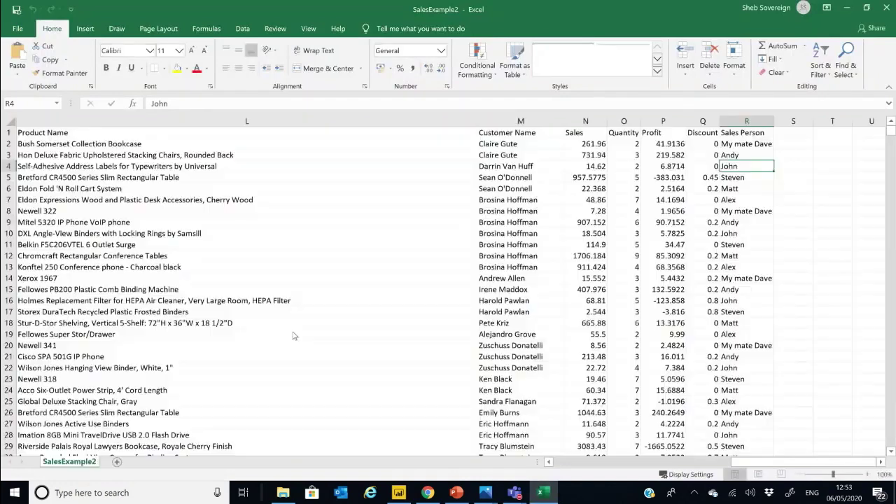
{"action": "key", "text": "alt+Tab"}
{"action": "key", "text": "alt+Tab"}
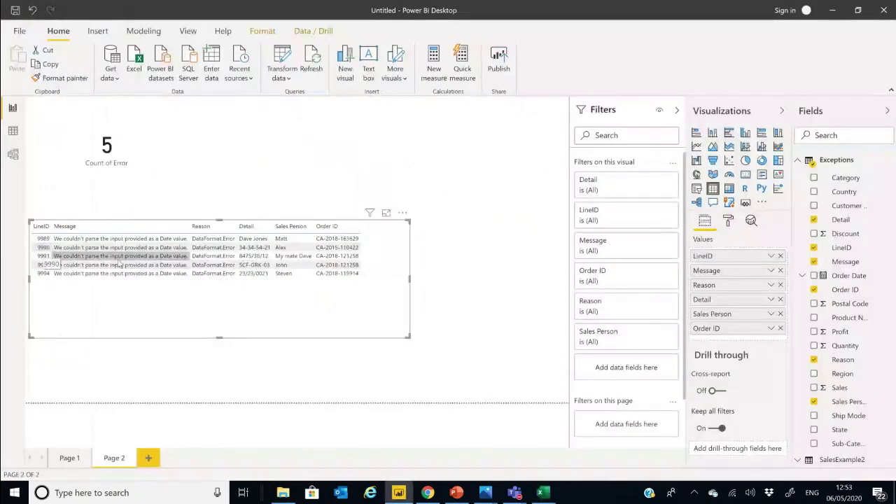
{"action": "key", "text": "alt+Tab"}
{"action": "key", "text": "alt+Tab"}
{"action": "key", "text": "alt+Tab"}
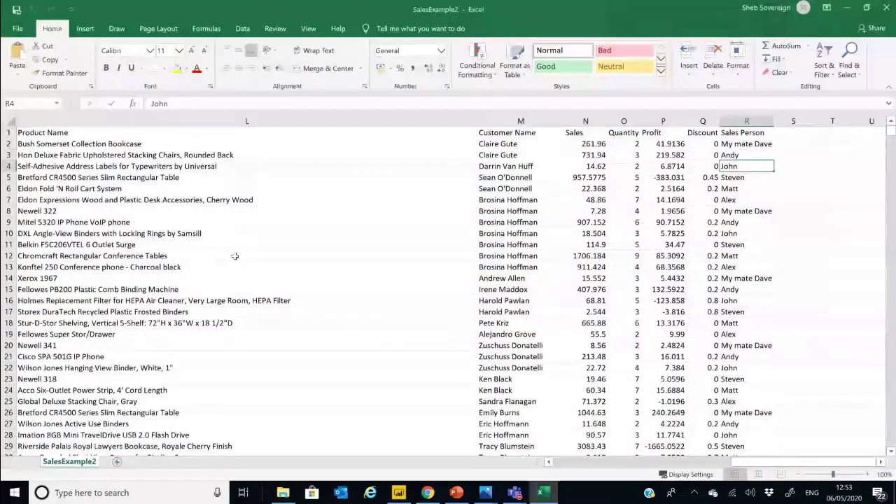
Search the SalesExample2 sheet for LineID 9990 and select the Ship Date cell of LineID 9989.
{"action": "left_click", "coordinate": [289, 278]}
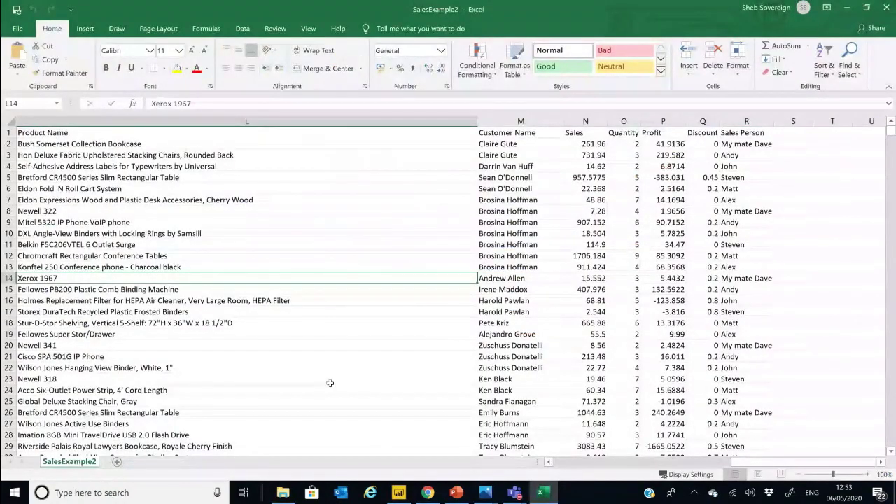
{"action": "left_click", "coordinate": [648, 463]}
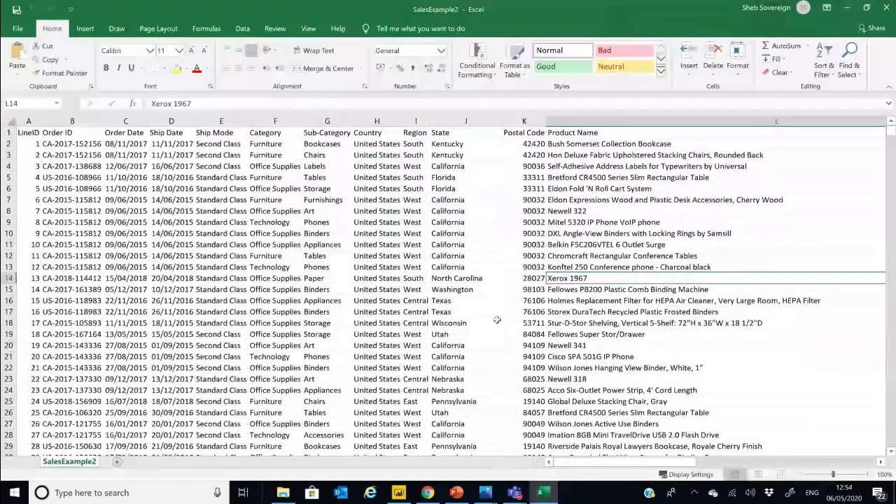
{"action": "key", "text": "ctrl+f"}
{"action": "type", "text": "9990"}
{"action": "left_click", "coordinate": [514, 302]}
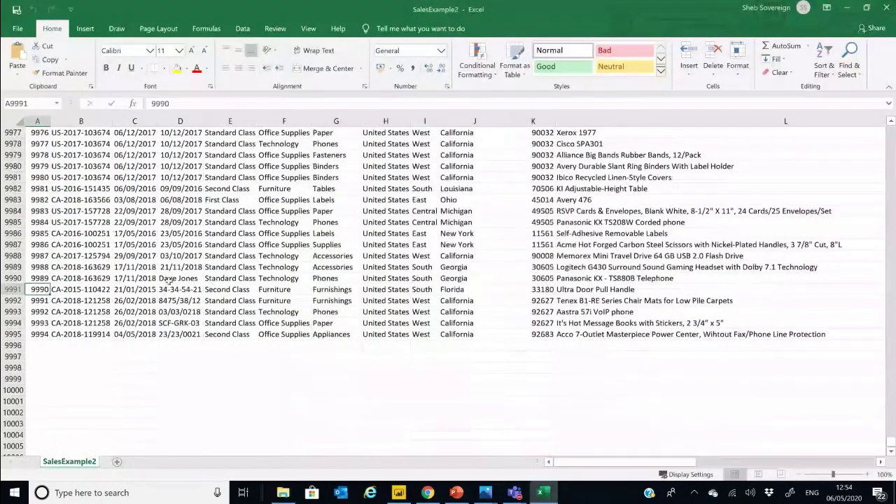
{"action": "left_click", "coordinate": [558, 301]}
{"action": "left_click", "coordinate": [183, 279]}
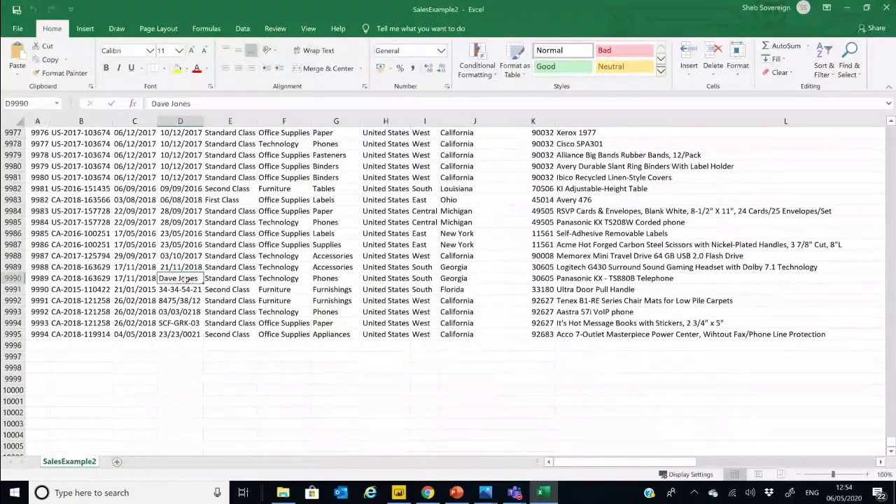
Widen the Ship Date column and examine its entries in rows 9990 to 9995.
{"action": "left_click_drag", "start_coordinate": [205, 121], "coordinate": [240, 121]}
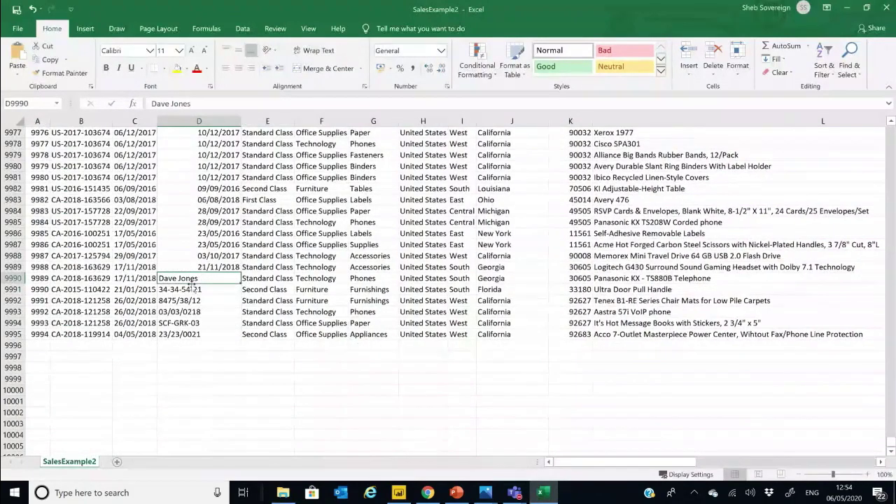
{"action": "left_click_drag", "start_coordinate": [192, 333], "coordinate": [193, 278]}
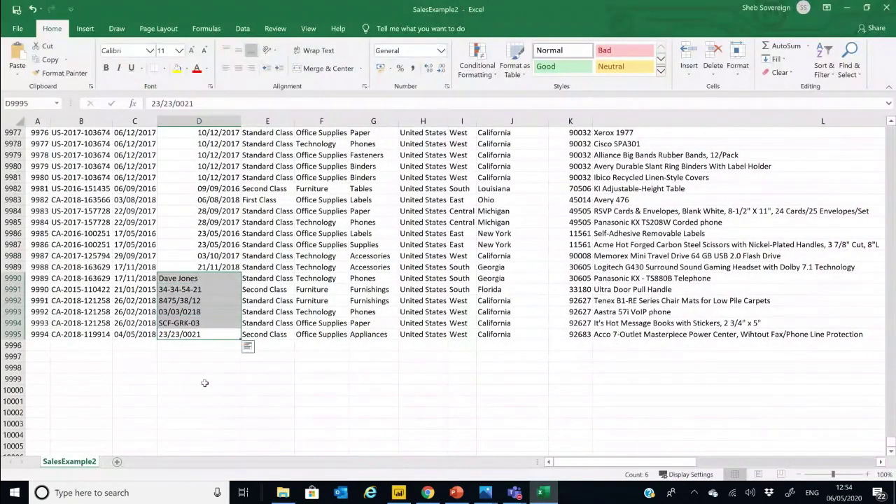
{"action": "left_click", "coordinate": [211, 304]}
{"action": "left_click", "coordinate": [214, 278]}
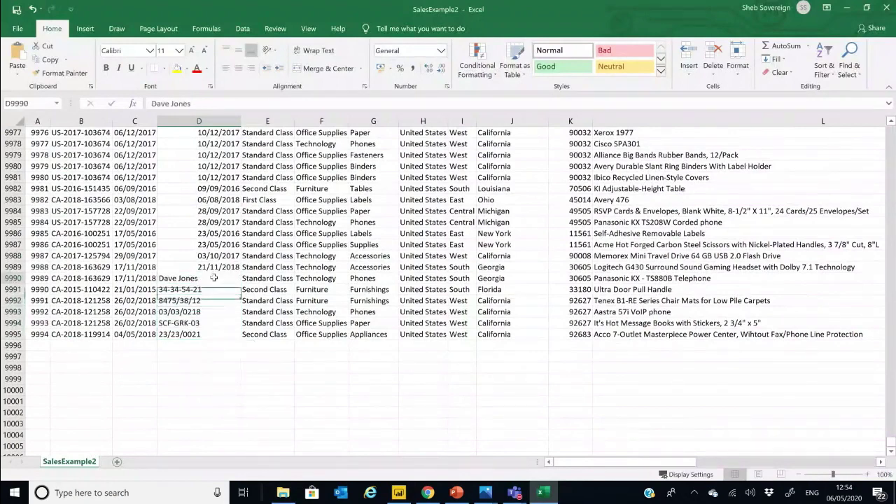
{"action": "left_click", "coordinate": [209, 319], "text": "shift"}
{"action": "left_click", "coordinate": [207, 334]}
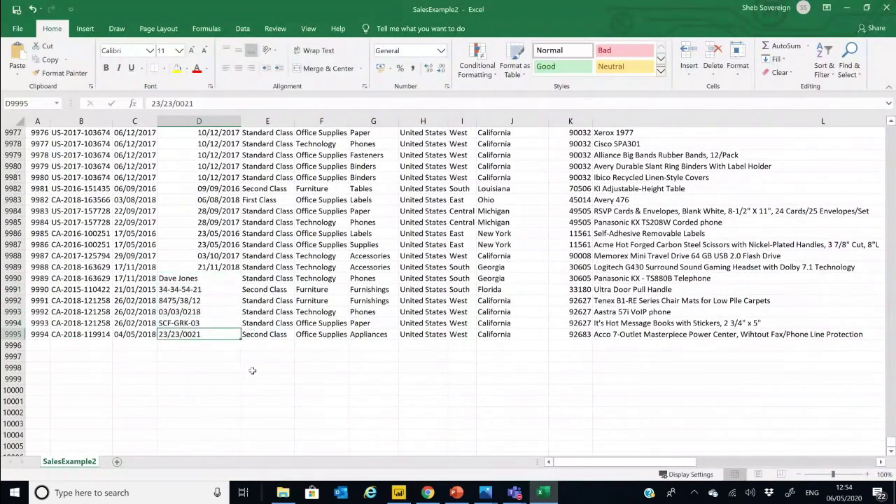
Switch back to Power BI Desktop, start publishing the report, and save the file as example in the S1E3 folder.
{"action": "key", "text": "alt+Tab"}
{"action": "key", "text": "alt+Tab"}
{"action": "key", "text": "Tab"}
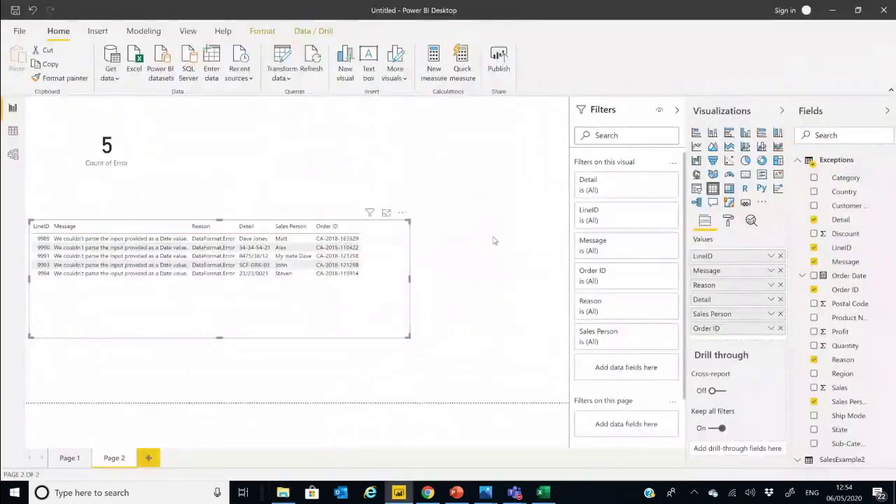
{"action": "left_click", "coordinate": [494, 242]}
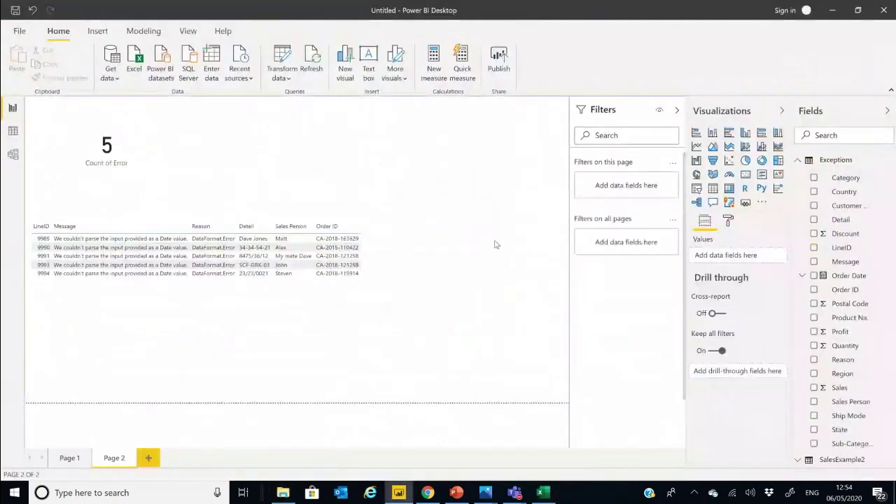
{"action": "left_click", "coordinate": [499, 63]}
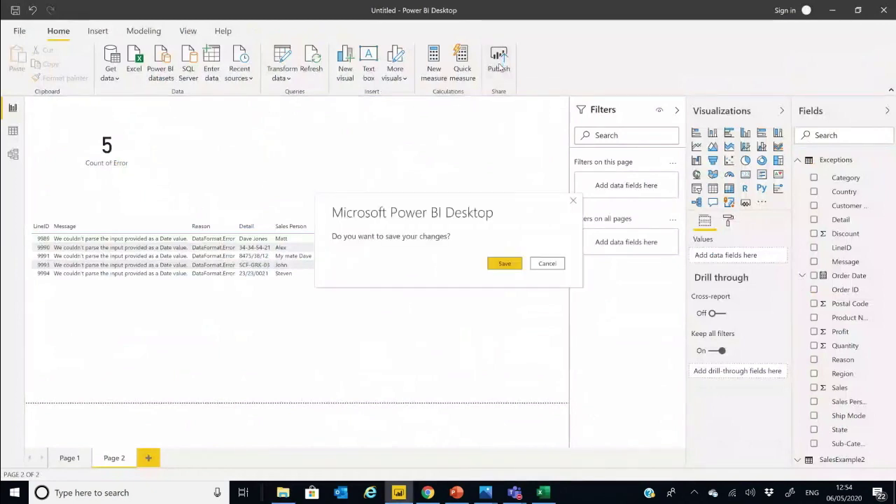
{"action": "left_click", "coordinate": [505, 266]}
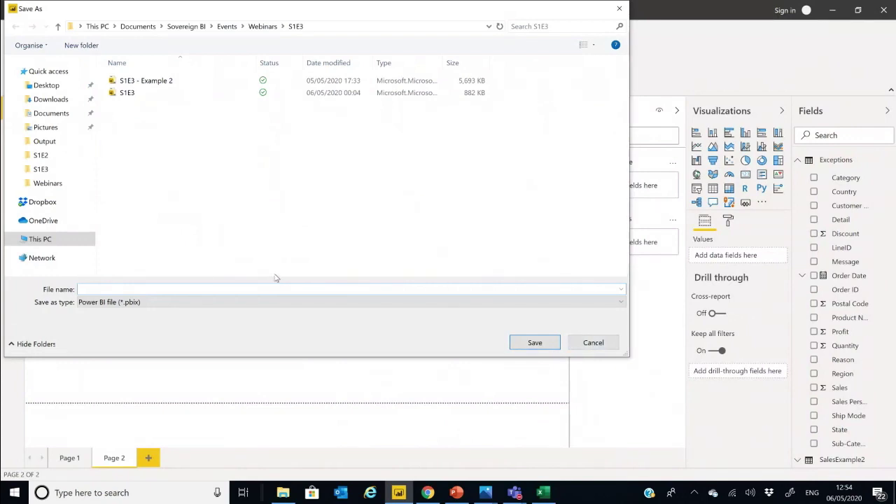
{"action": "type", "text": "example"}
{"action": "left_click", "coordinate": [534, 341]}
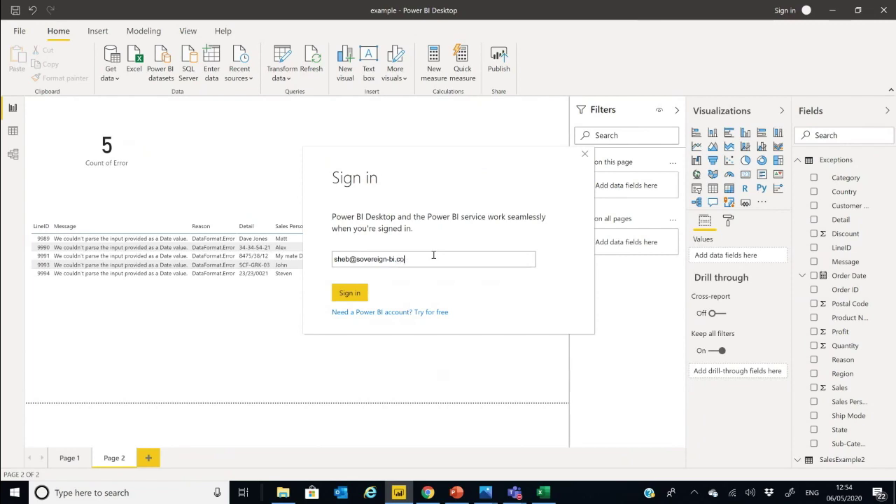
Sign in with the account e-mail and password, and publish the report to My workspace.
{"action": "key", "text": "Escape"}
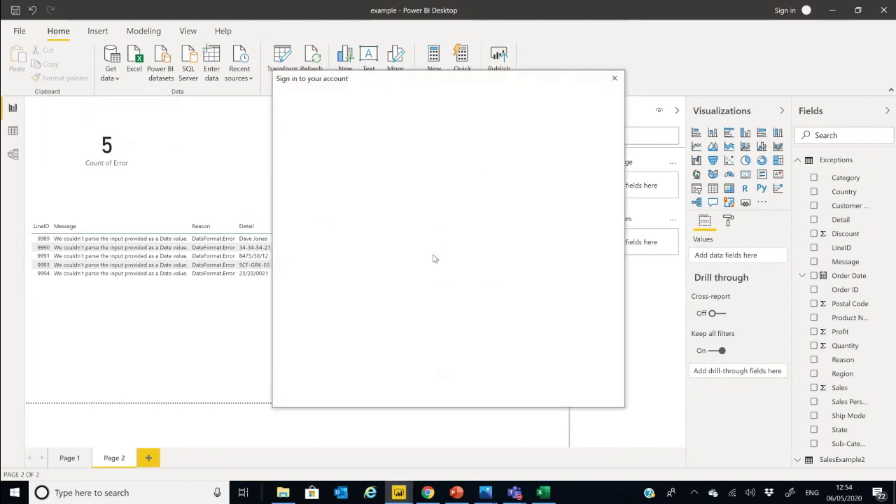
{"action": "type", "text": "•"}
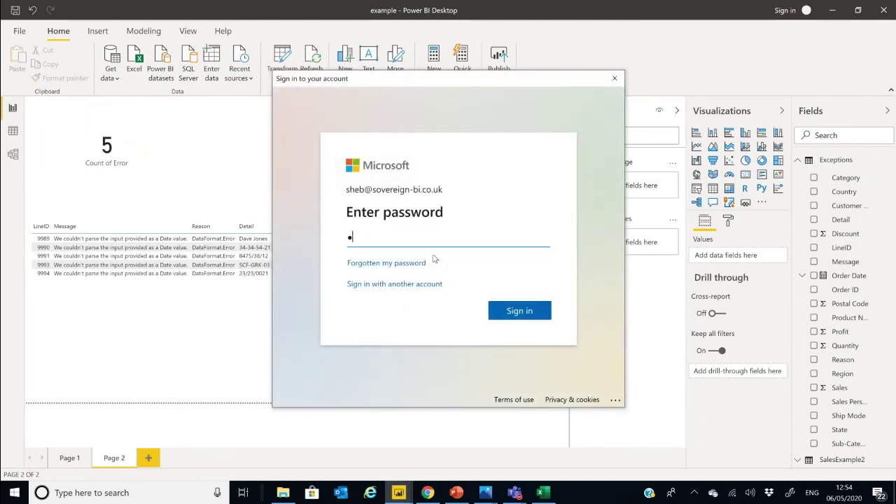
{"action": "type", "text": "•••••••"}
{"action": "key", "text": "Return"}
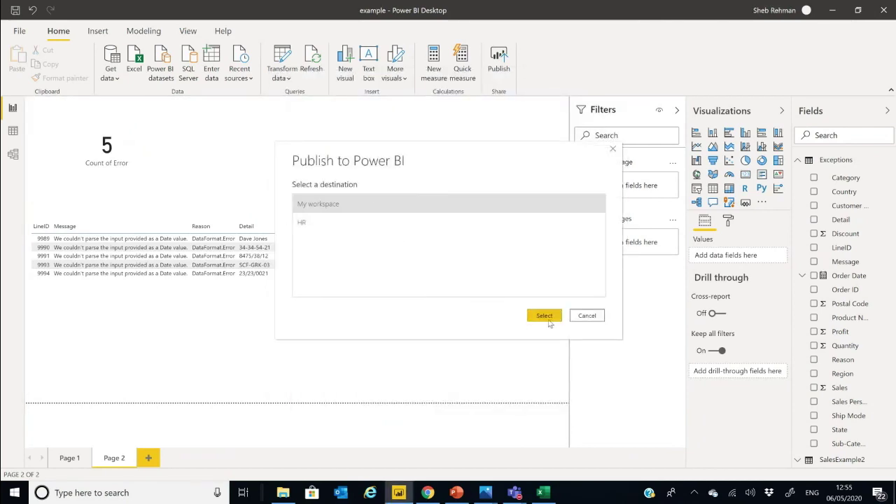
{"action": "left_click", "coordinate": [546, 318]}
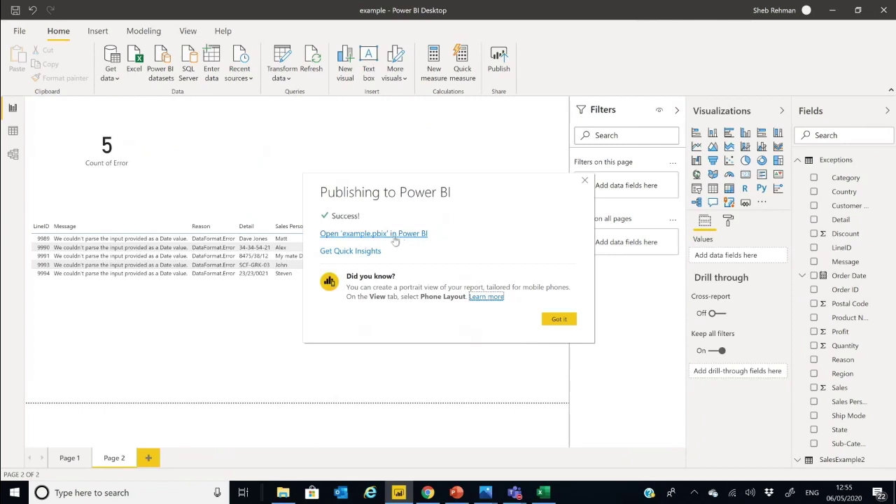
Open the published example report in the Power BI service in the browser, and close the LinkedIn and WhatsApp tabs.
{"action": "left_click", "coordinate": [368, 233]}
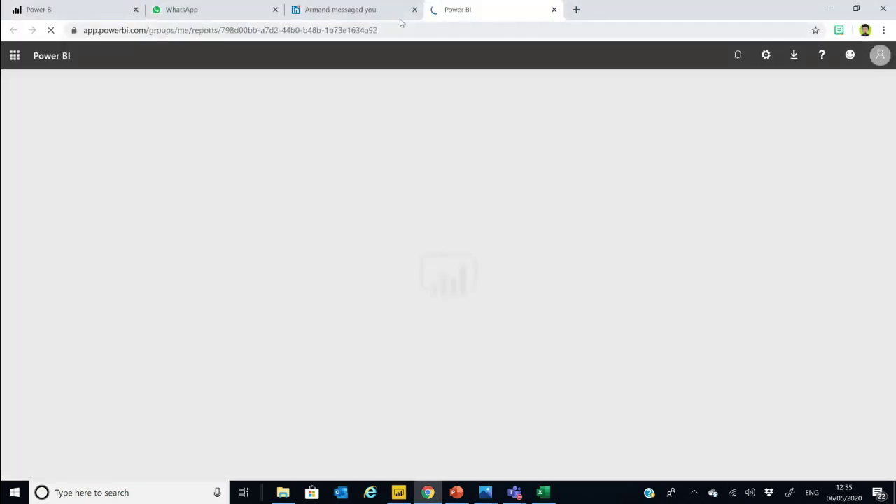
{"action": "left_click", "coordinate": [415, 9]}
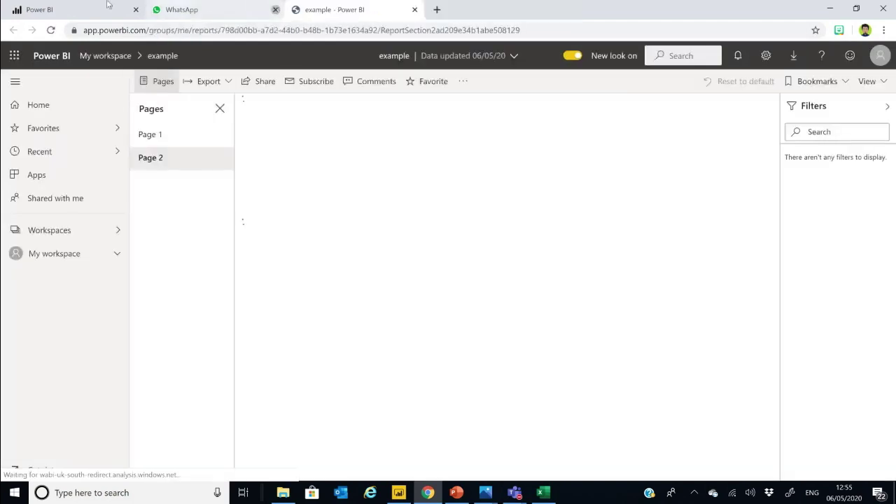
{"action": "left_click", "coordinate": [275, 10]}
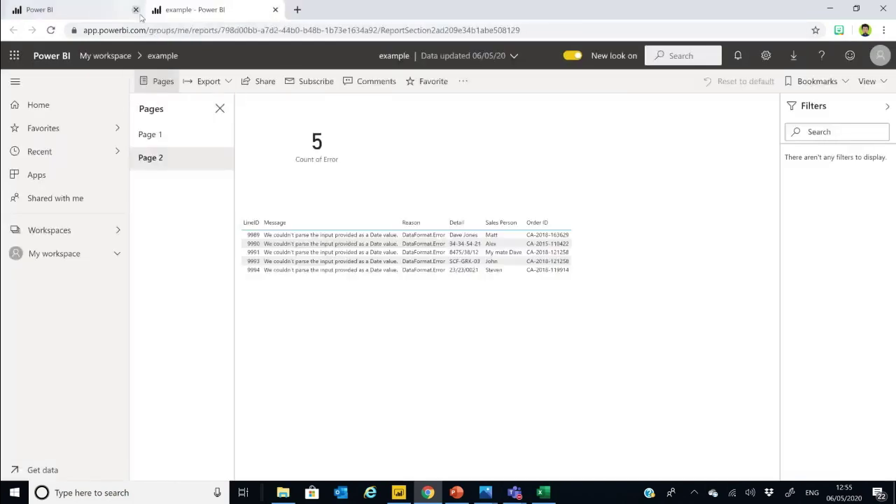
Pin the Count of Error card to a new dashboard named .Exceptions and open that dashboard.
{"action": "left_click", "coordinate": [317, 144]}
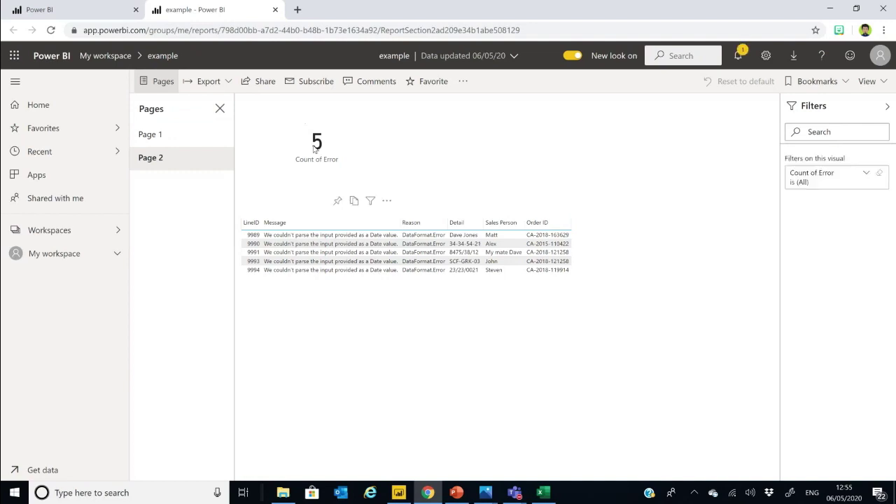
{"action": "left_click", "coordinate": [338, 202]}
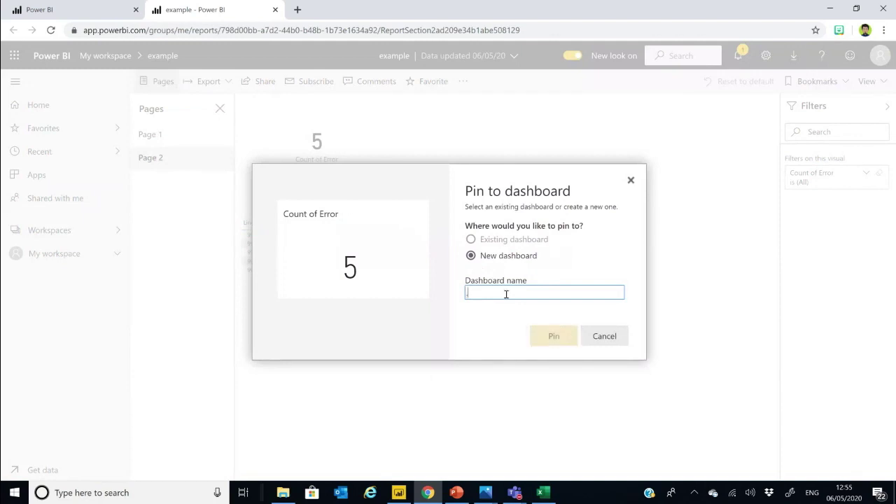
{"action": "type", "text": "Dashb"}
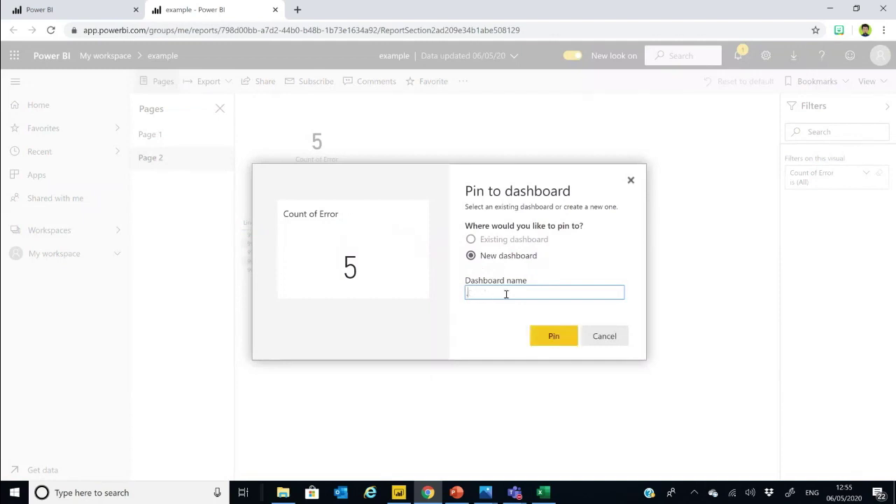
{"action": "type", "text": "ception"}
{"action": "key", "text": "Return"}
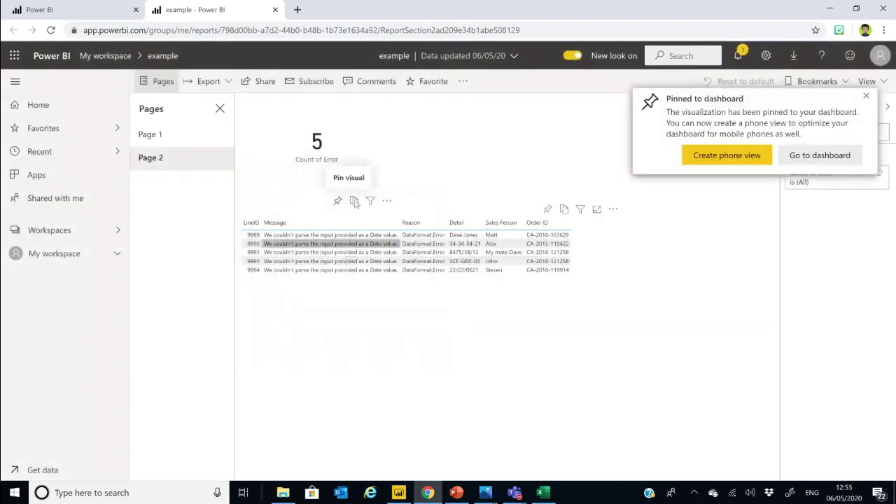
{"action": "left_click", "coordinate": [819, 155]}
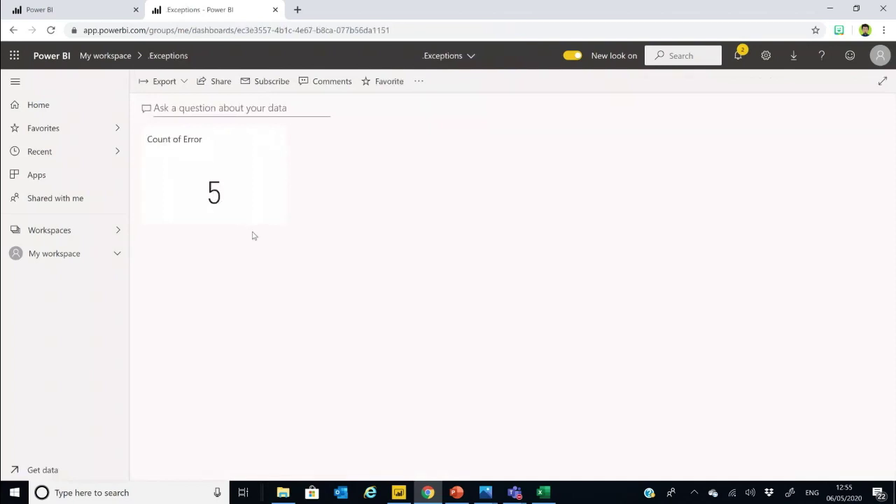
Add and save an alert rule on the Count of Error tile for values above 0, at most every 24 hours, with email notification.
{"action": "left_click", "coordinate": [275, 143]}
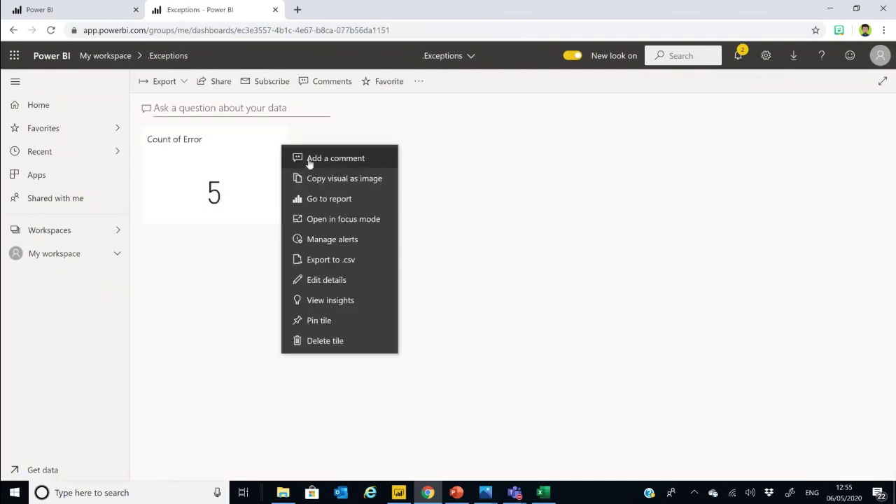
{"action": "left_click", "coordinate": [327, 239]}
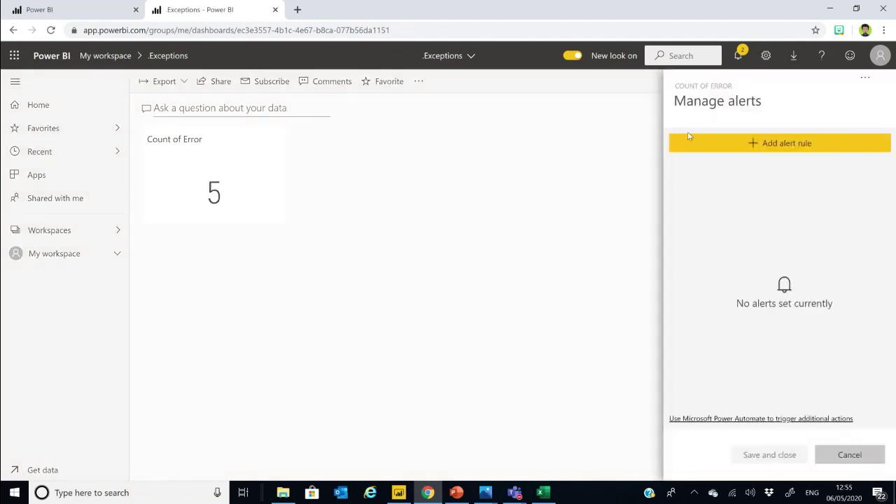
{"action": "left_click", "coordinate": [802, 144]}
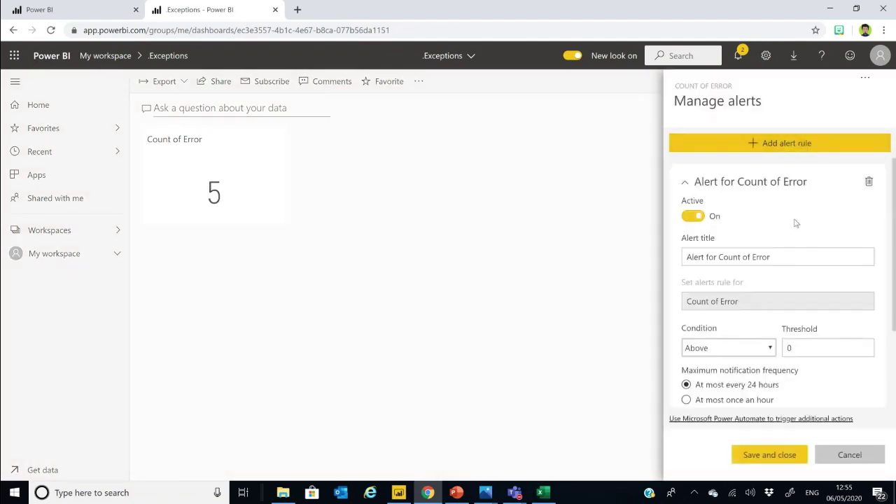
{"action": "left_click", "coordinate": [792, 256]}
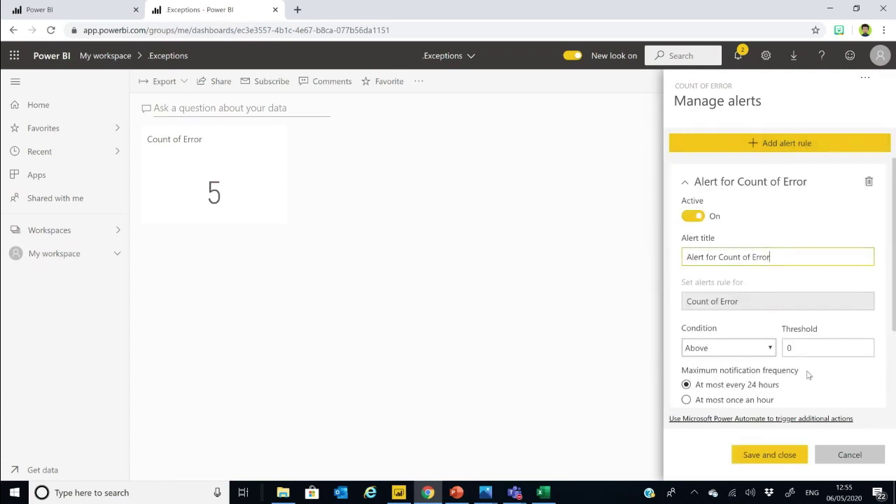
{"action": "left_click", "coordinate": [730, 350]}
{"action": "left_click", "coordinate": [731, 353]}
{"action": "left_click", "coordinate": [803, 350]}
{"action": "scroll", "coordinate": [828, 339], "scroll_direction": "down", "scroll_amount": 1}
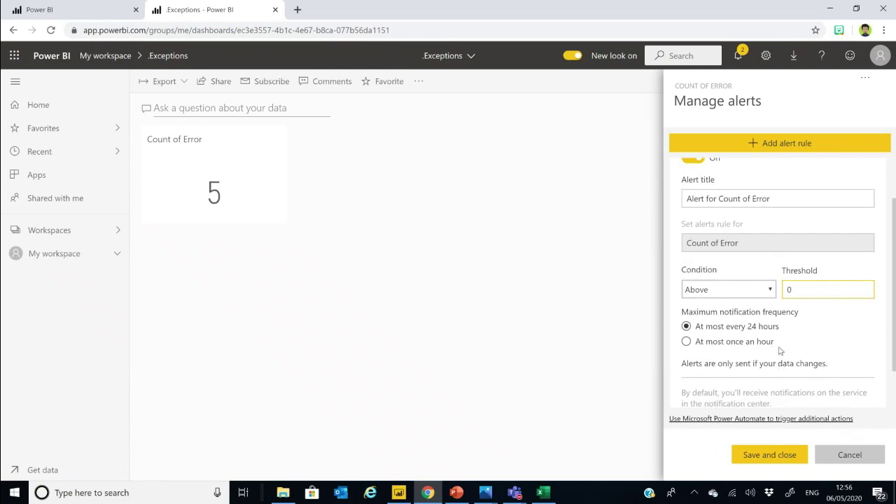
{"action": "scroll", "coordinate": [779, 350], "scroll_direction": "down", "scroll_amount": 1}
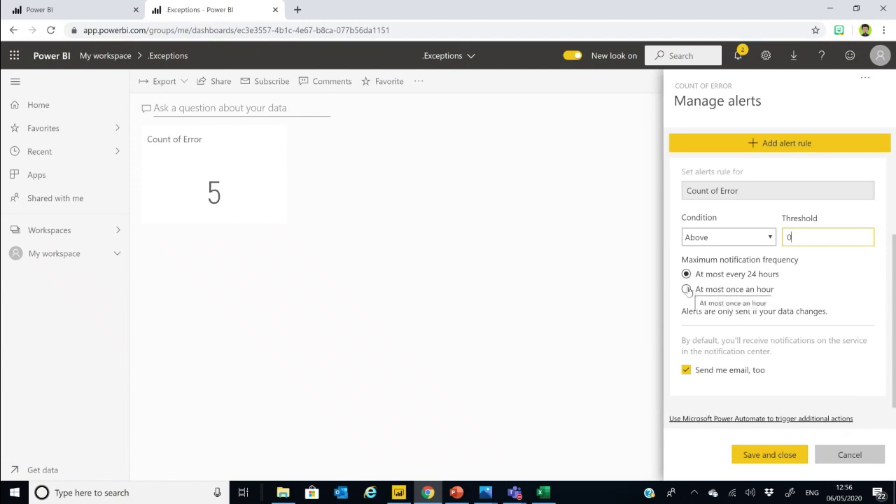
{"action": "left_click", "coordinate": [785, 455]}
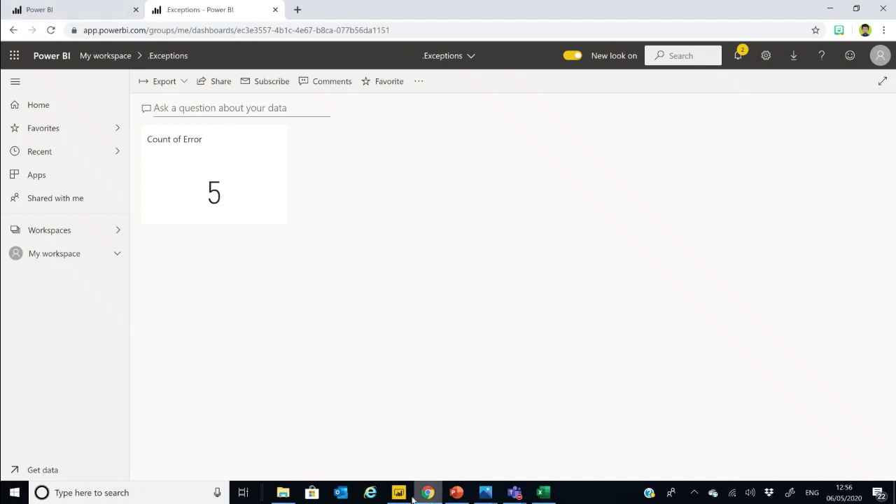
Open the report behind the Count of Error tile and examine its table of error details.
{"action": "left_click", "coordinate": [228, 197]}
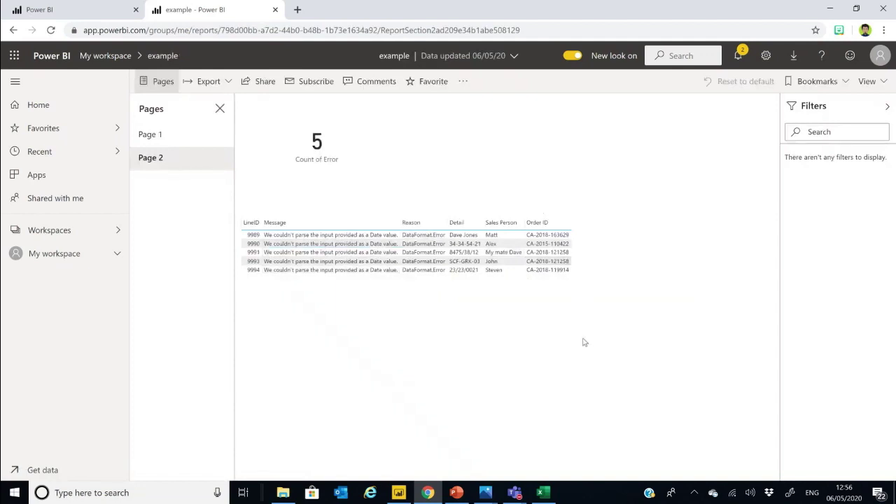
{"action": "left_click", "coordinate": [588, 258]}
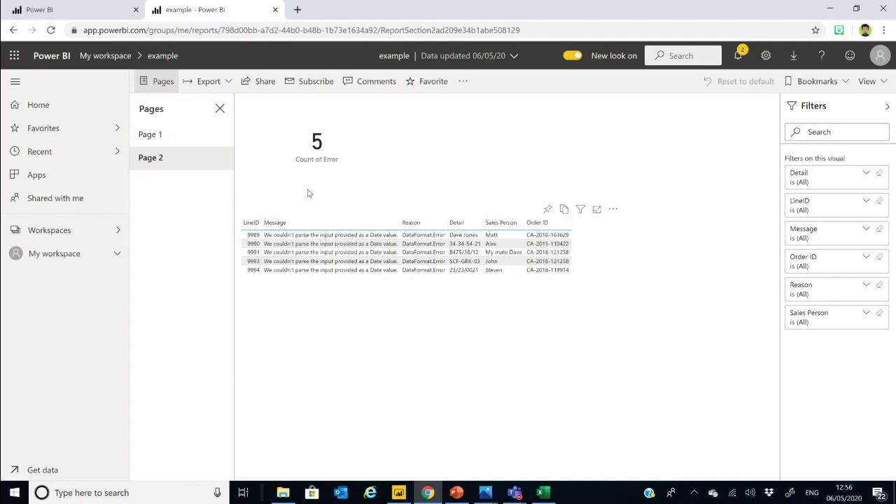
{"action": "left_click", "coordinate": [340, 227]}
Switch back to Power BI Desktop, dismiss the publishing confirmation, and view the chart on Page 1.
{"action": "mouse_move", "coordinate": [399, 494]}
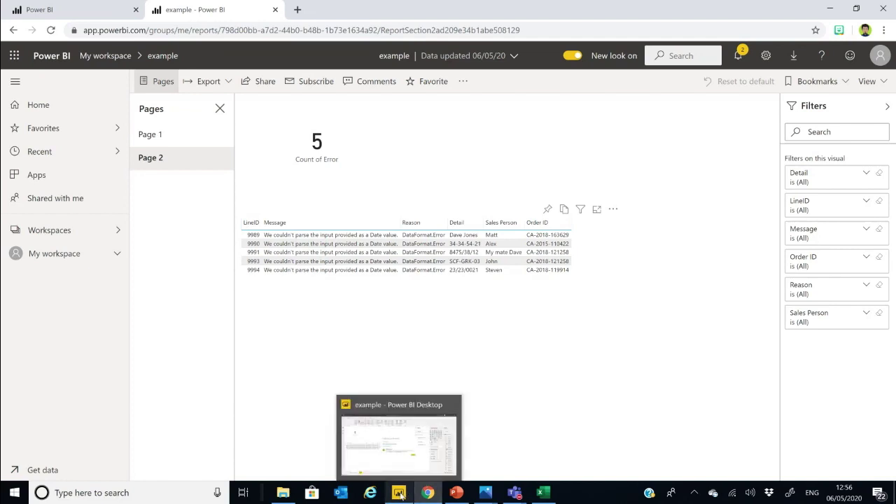
{"action": "left_click", "coordinate": [412, 458]}
{"action": "left_click", "coordinate": [547, 320]}
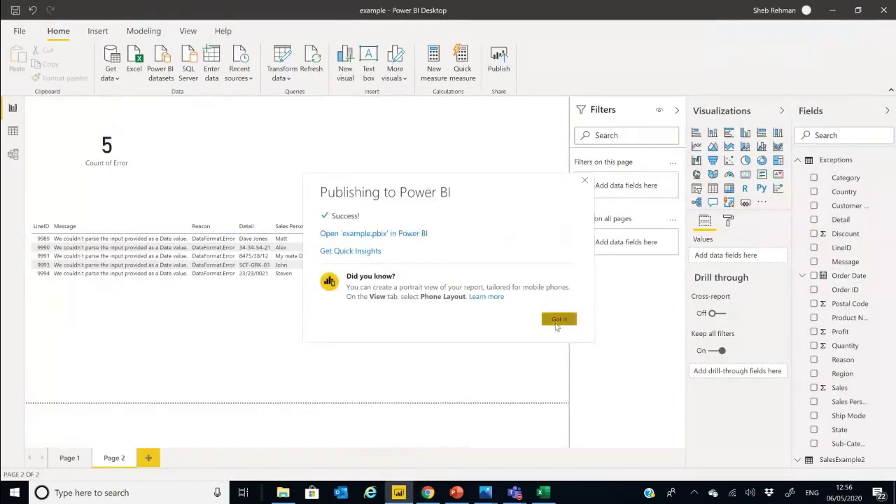
{"action": "left_click", "coordinate": [72, 459]}
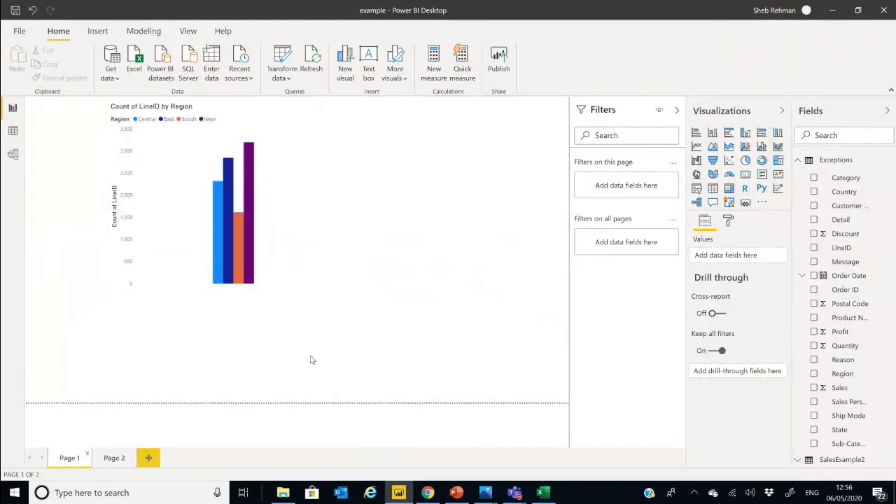
Hide Page 2, which holds the error count and details, from report viewers.
{"action": "left_click", "coordinate": [121, 459]}
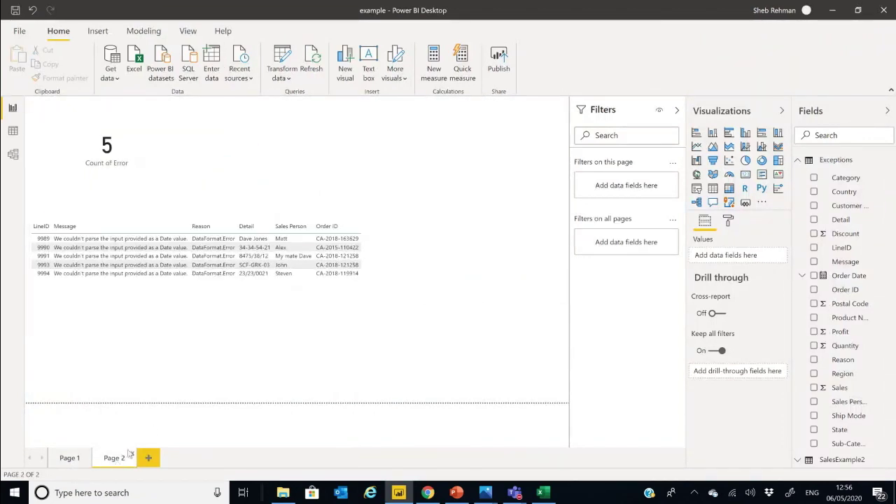
{"action": "right_click", "coordinate": [116, 458]}
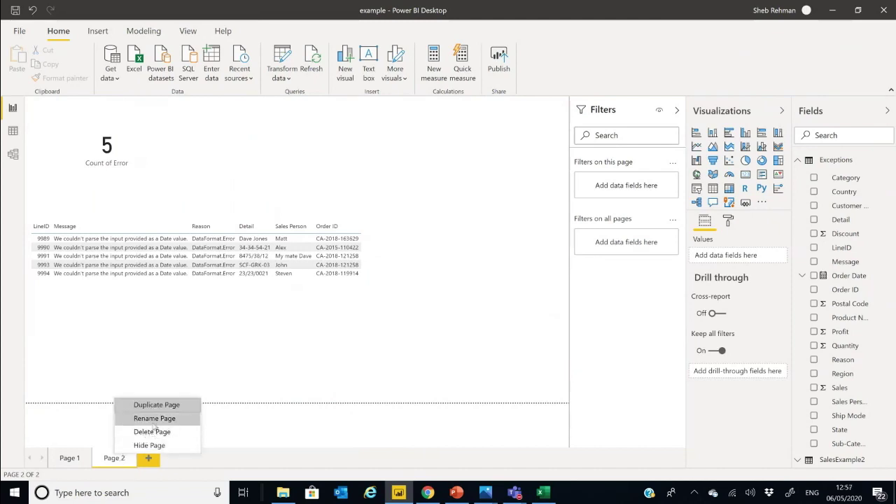
{"action": "left_click", "coordinate": [150, 454]}
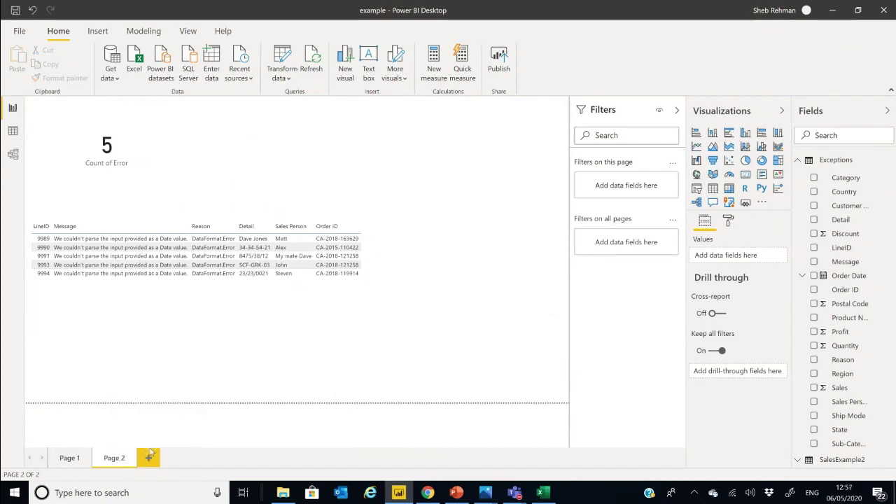
Insert a blank button on Page 1 and move it off the column chart into the empty area below it.
{"action": "left_click", "coordinate": [69, 458]}
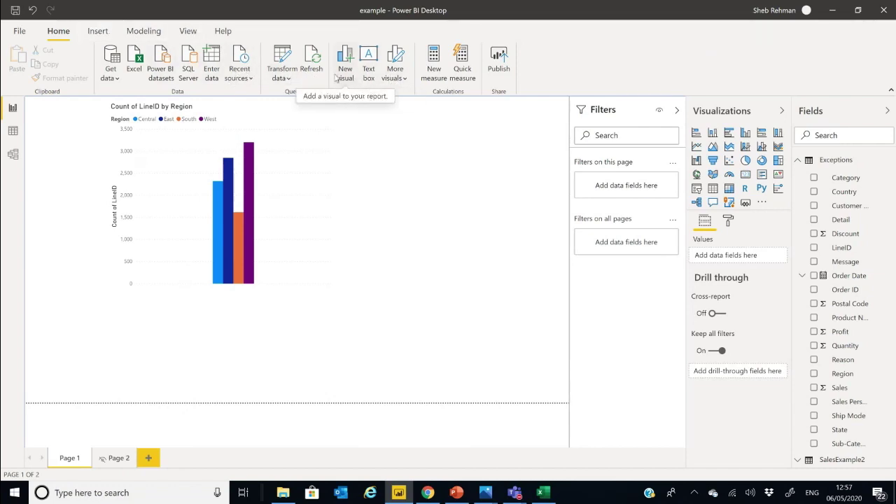
{"action": "left_click", "coordinate": [97, 31]}
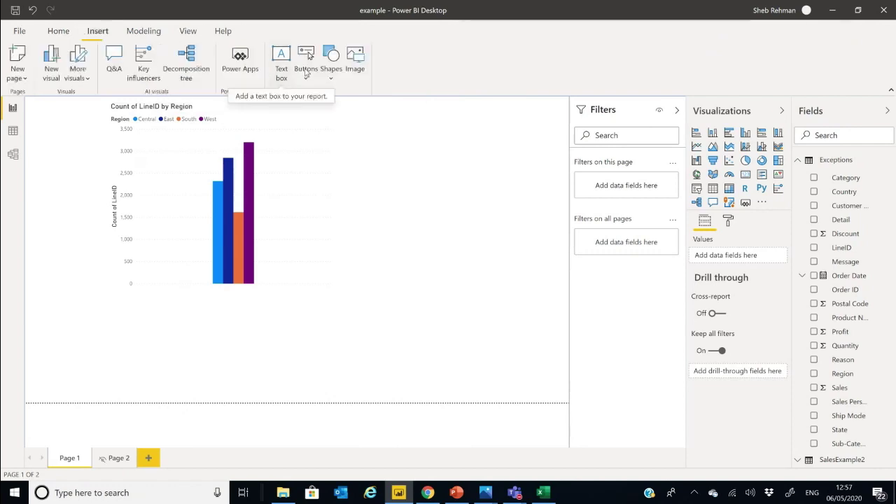
{"action": "left_click", "coordinate": [307, 76]}
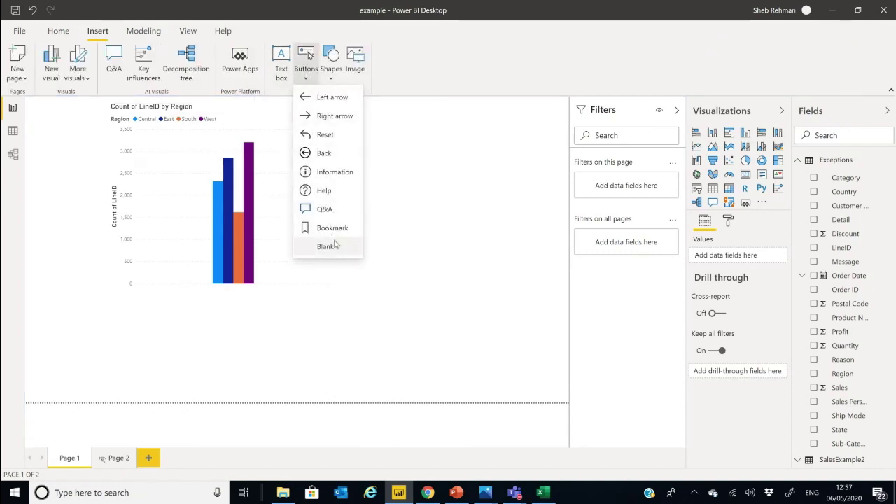
{"action": "left_click", "coordinate": [326, 247]}
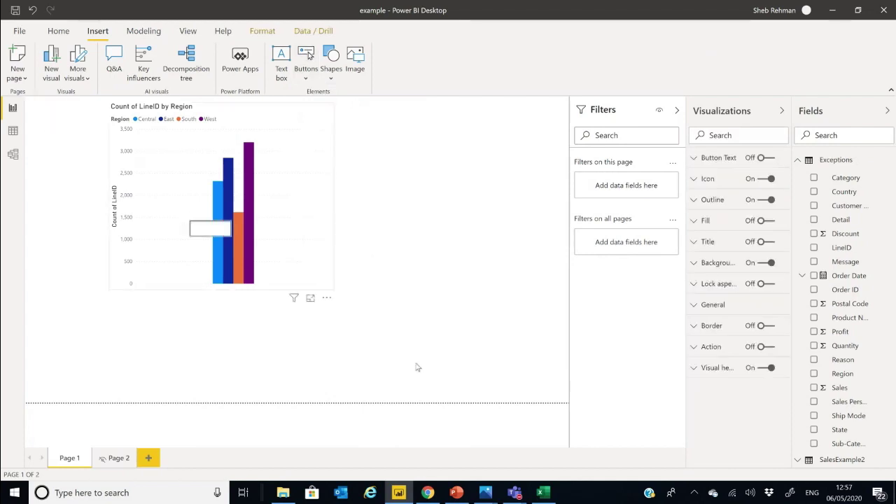
{"action": "left_click_drag", "start_coordinate": [417, 367], "coordinate": [501, 356]}
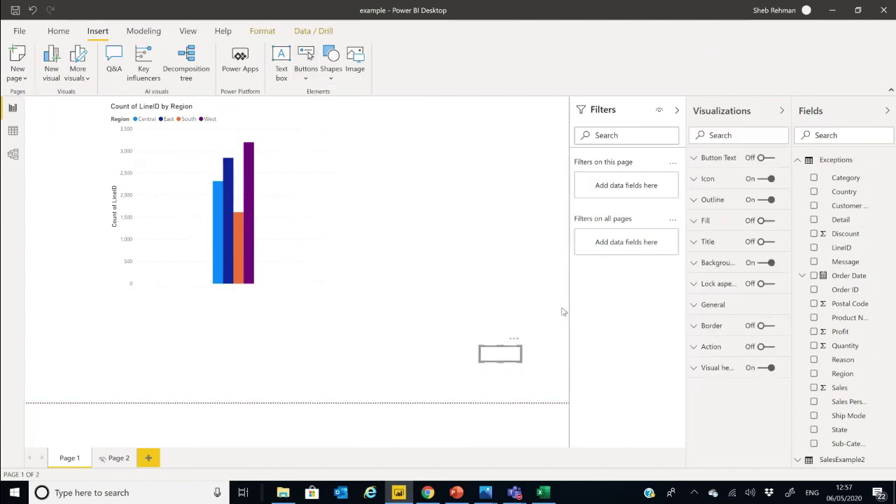
Turn on the blank button's text and move the button into the bottom-right corner of the report page.
{"action": "left_click", "coordinate": [726, 159]}
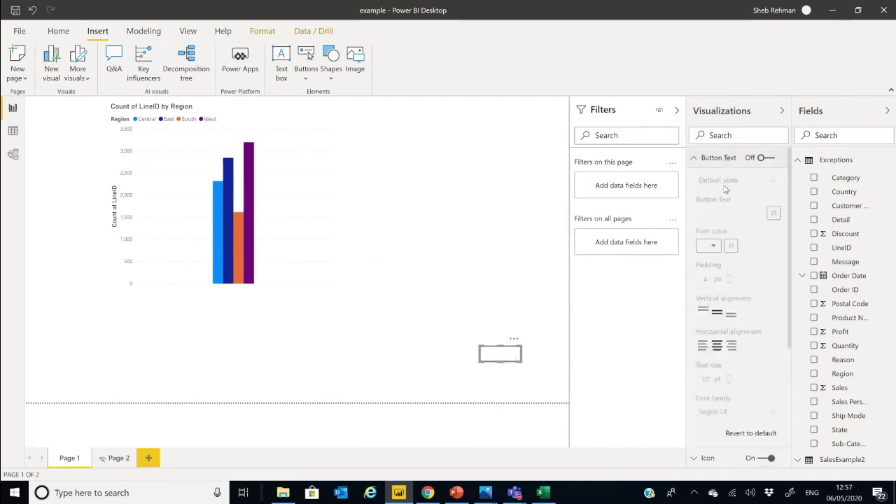
{"action": "left_click", "coordinate": [763, 158]}
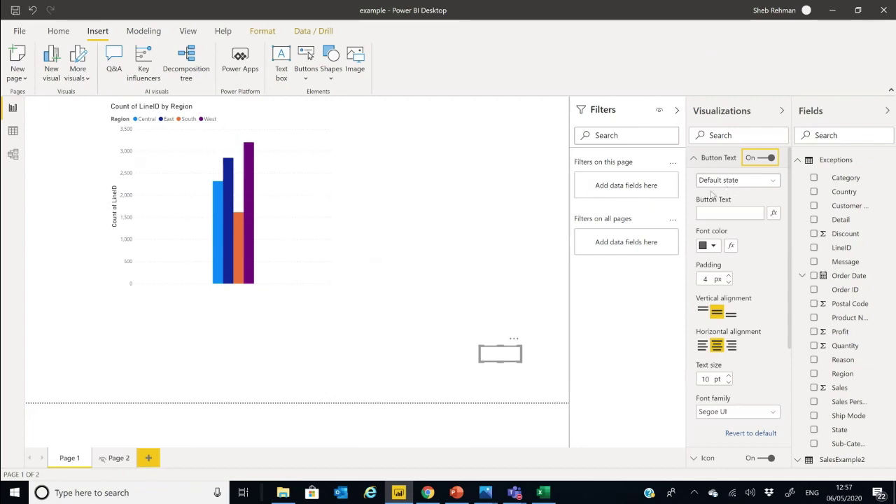
{"action": "left_click_drag", "start_coordinate": [501, 359], "coordinate": [553, 399]}
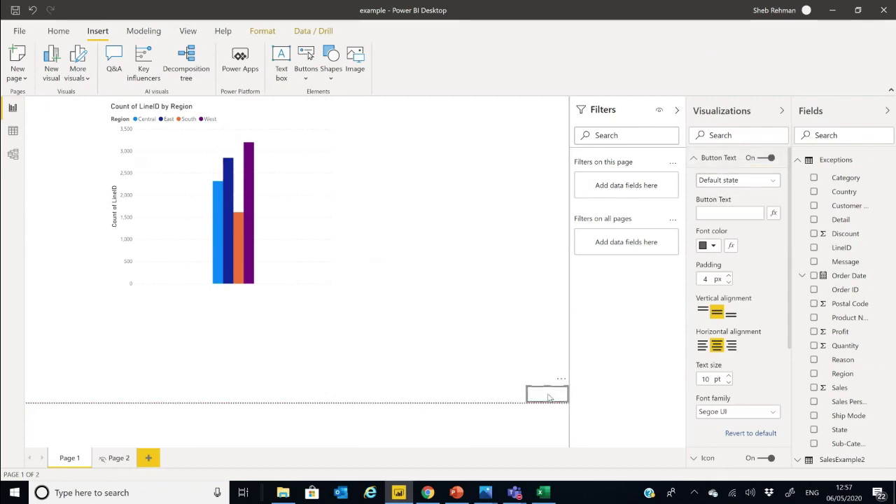
Turn off the button's background and outline.
{"action": "left_click", "coordinate": [726, 159]}
{"action": "left_click", "coordinate": [769, 263]}
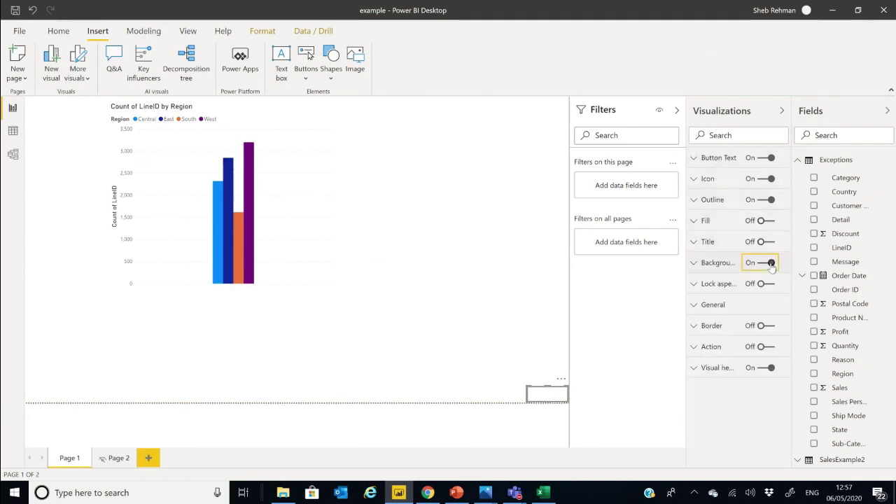
{"action": "left_click", "coordinate": [769, 264]}
{"action": "left_click", "coordinate": [767, 200]}
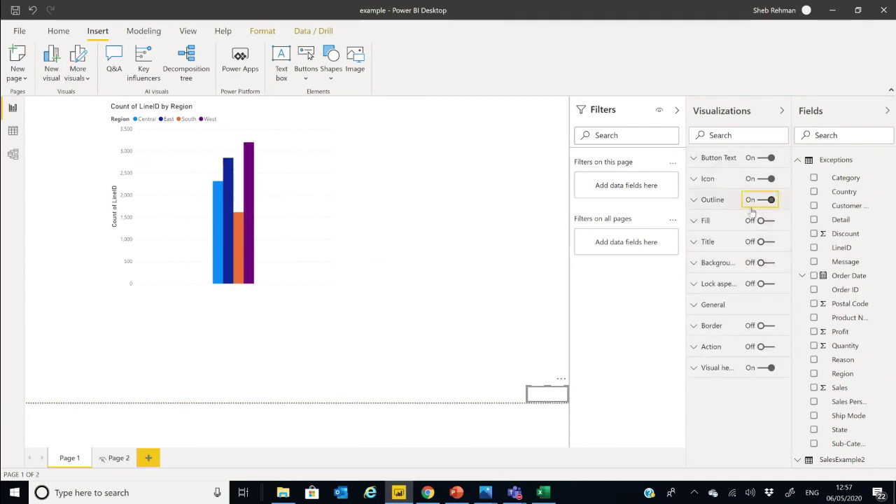
{"action": "left_click", "coordinate": [532, 334]}
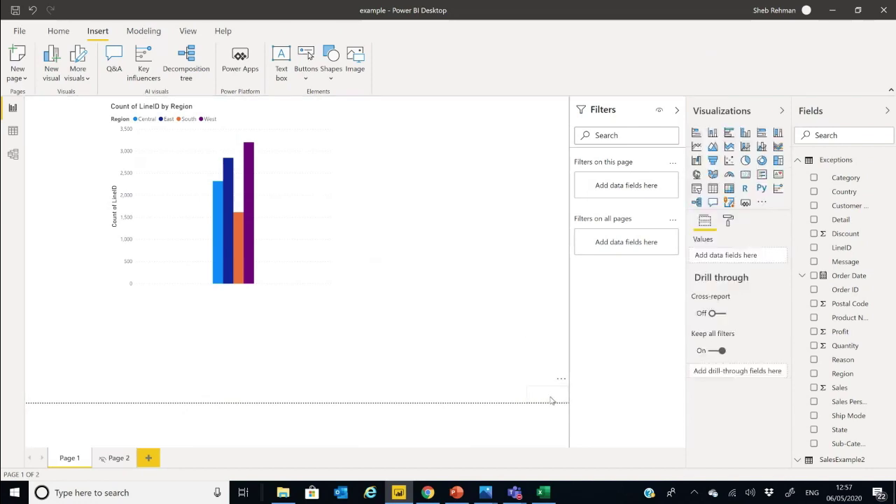
Set the button's text for the On hover state to Exceptions.
{"action": "left_click", "coordinate": [550, 400]}
{"action": "left_click", "coordinate": [724, 160]}
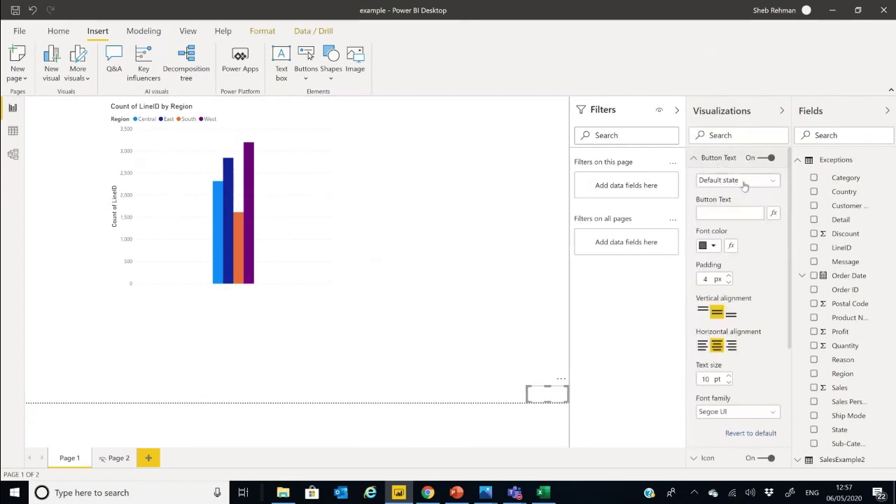
{"action": "left_click", "coordinate": [744, 181]}
{"action": "left_click", "coordinate": [714, 205]}
{"action": "left_click", "coordinate": [717, 214]}
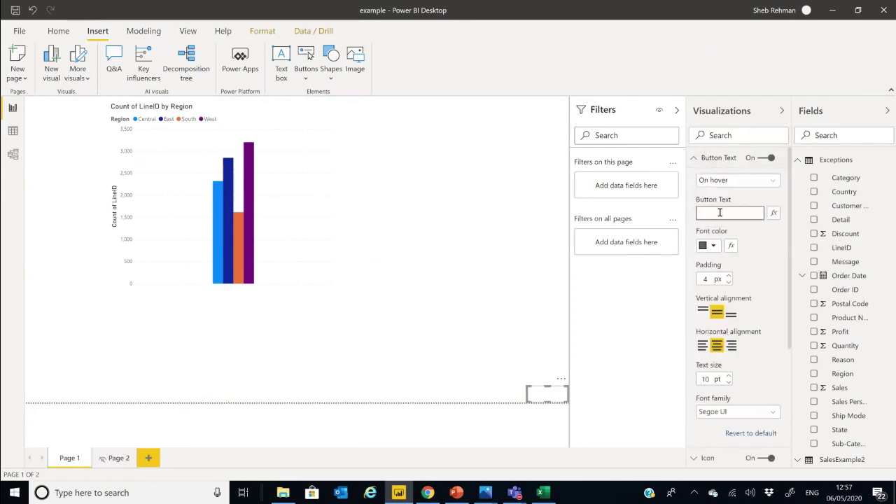
{"action": "type", "text": "Exceptions"}
{"action": "left_click", "coordinate": [701, 160]}
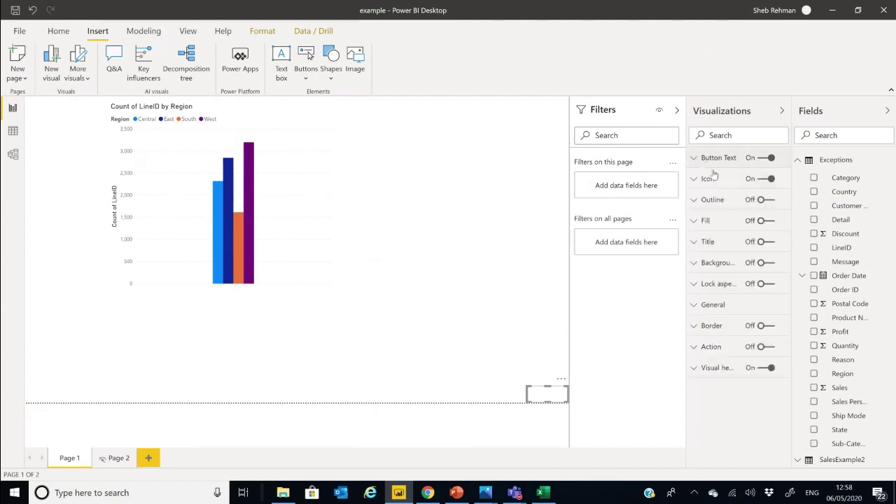
Turn on the button's fill and set its On hover fill color to the dark blue theme color.
{"action": "left_click", "coordinate": [715, 221]}
{"action": "left_click", "coordinate": [770, 220]}
{"action": "left_click", "coordinate": [721, 245]}
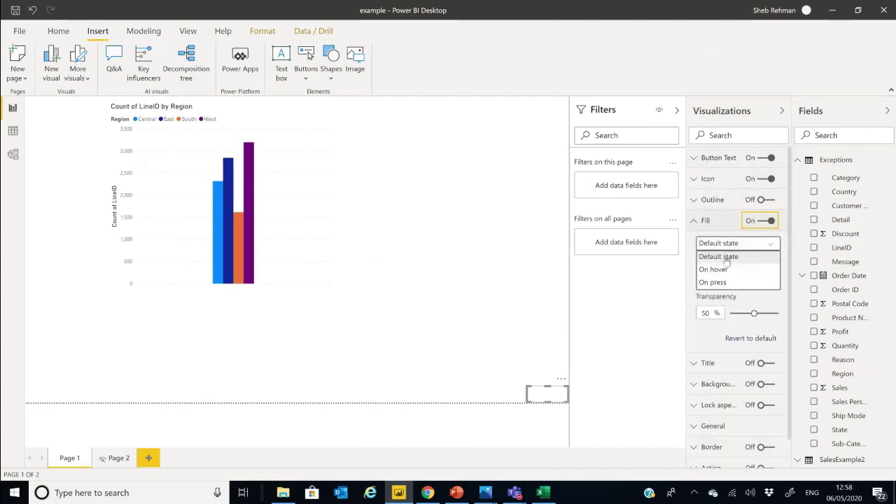
{"action": "left_click", "coordinate": [717, 270]}
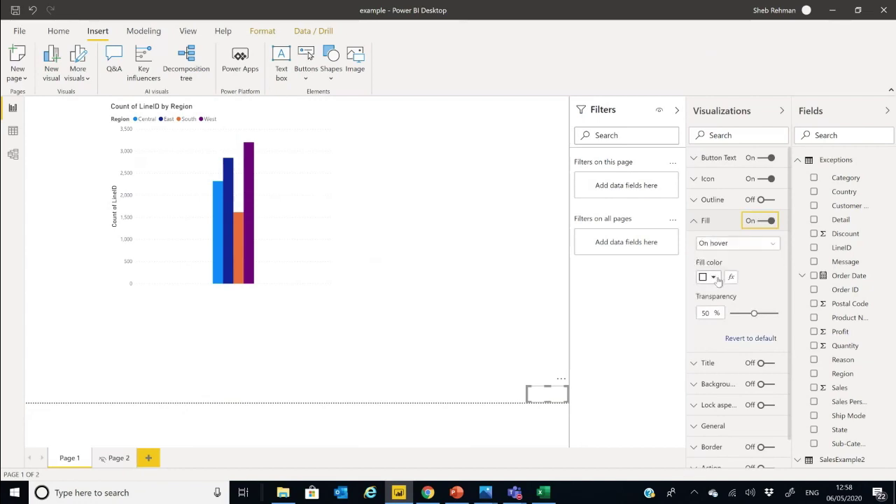
{"action": "left_click", "coordinate": [713, 277]}
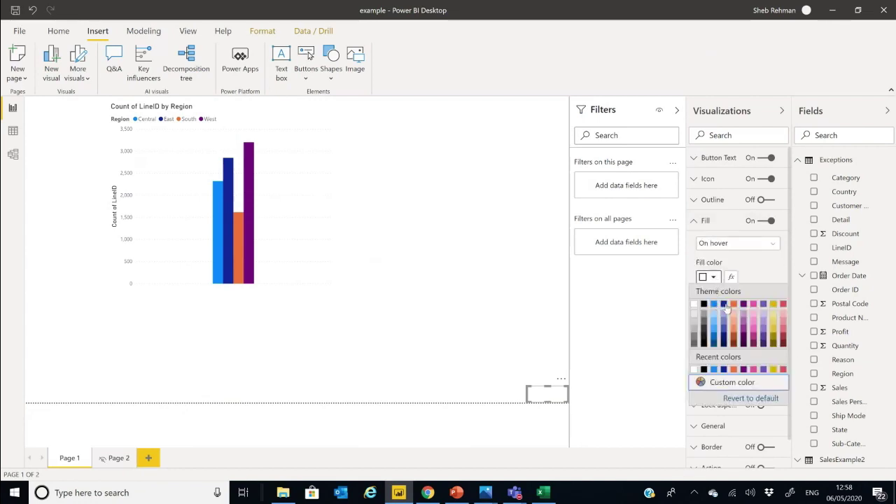
{"action": "left_click", "coordinate": [724, 304]}
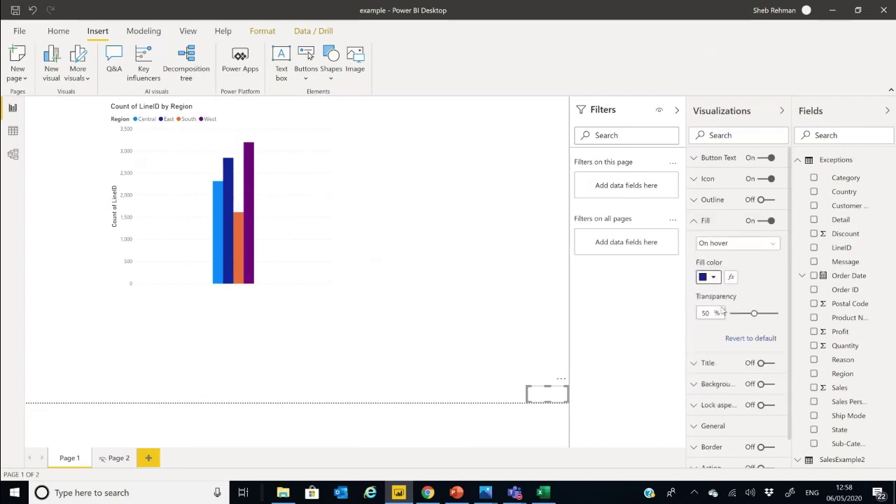
{"action": "left_click", "coordinate": [719, 229]}
{"action": "left_click", "coordinate": [531, 244]}
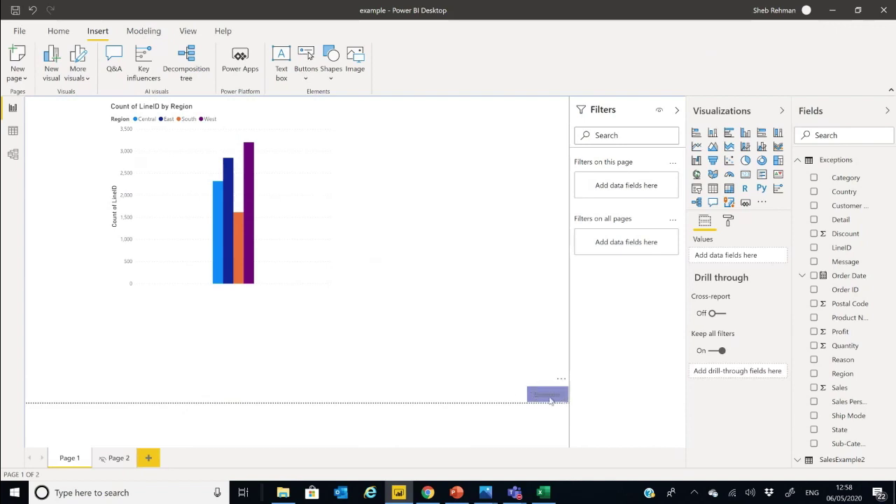
Turn on the button's action with type Page navigation and destination Page 2.
{"action": "left_click", "coordinate": [551, 400]}
{"action": "left_click", "coordinate": [735, 350]}
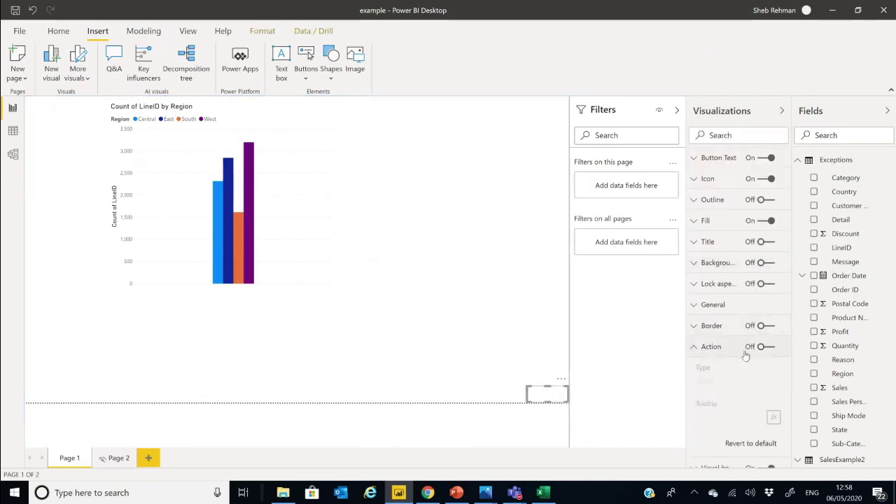
{"action": "left_click", "coordinate": [766, 348]}
{"action": "left_click", "coordinate": [742, 384]}
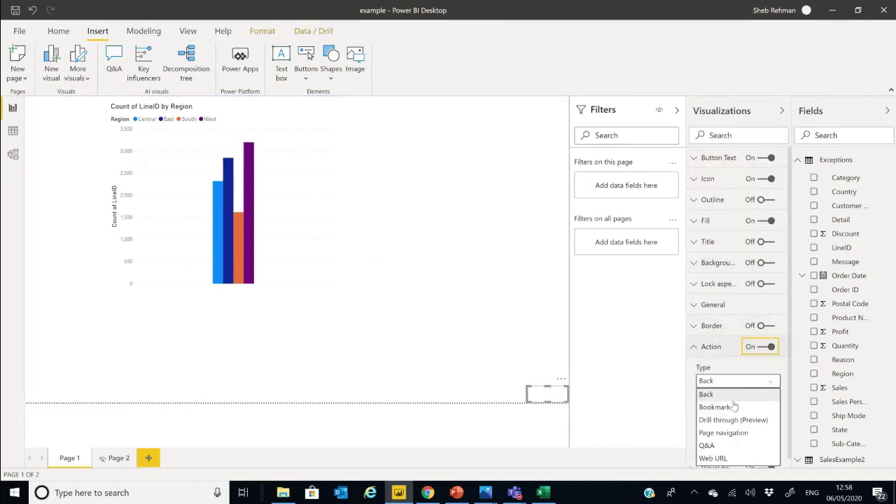
{"action": "left_click", "coordinate": [728, 433]}
{"action": "left_click", "coordinate": [731, 419]}
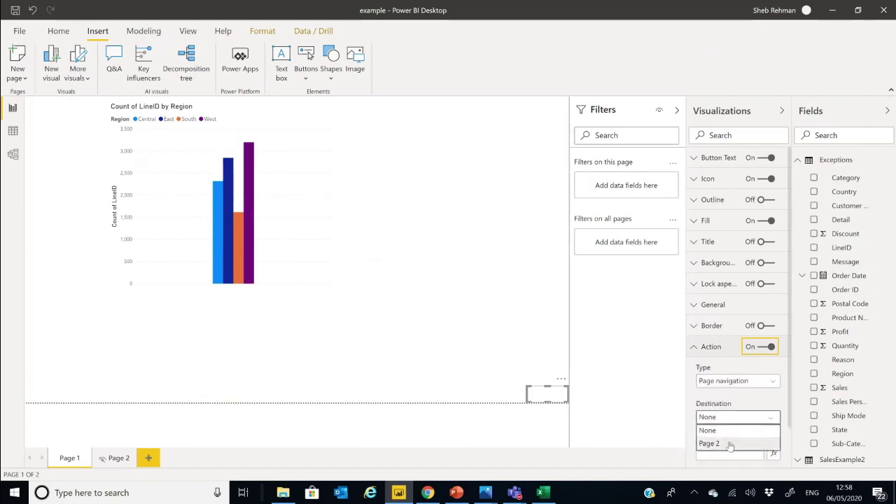
{"action": "left_click", "coordinate": [728, 443]}
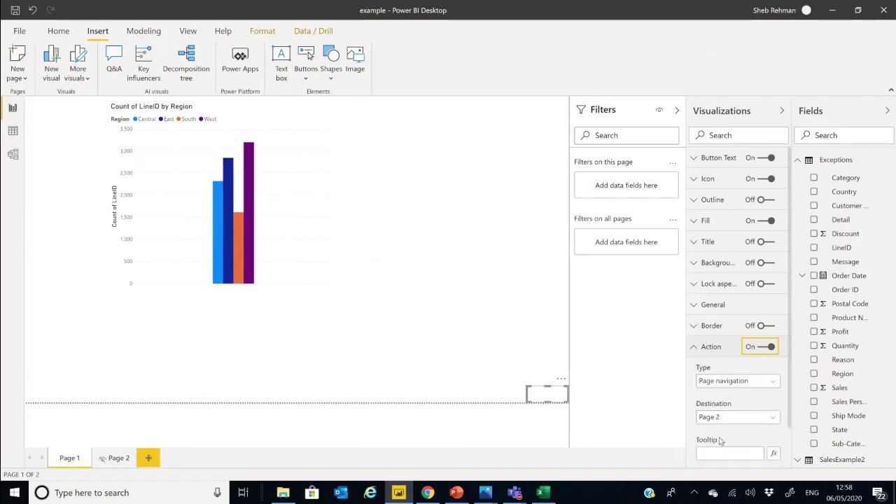
{"action": "left_click", "coordinate": [725, 351]}
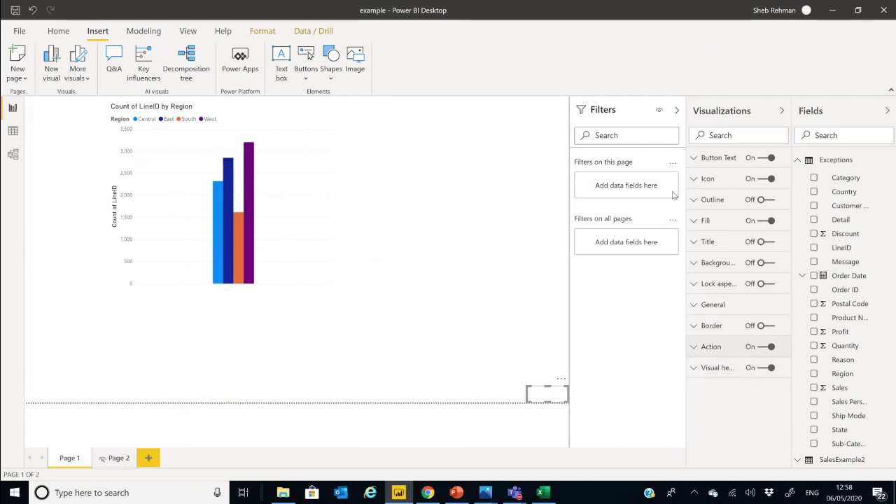
Test the Exceptions button by following its link from Page 1, and select the error details table on the destination page.
{"action": "left_click", "coordinate": [451, 244]}
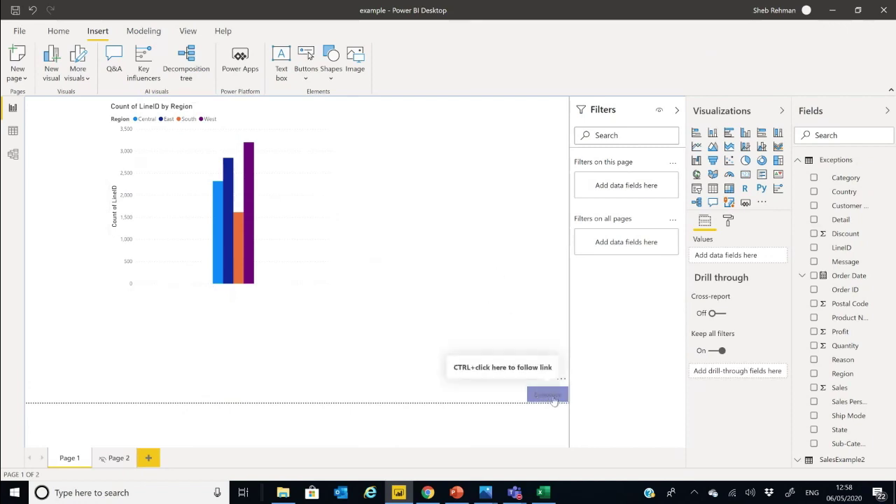
{"action": "left_click", "coordinate": [553, 400], "text": "ctrl"}
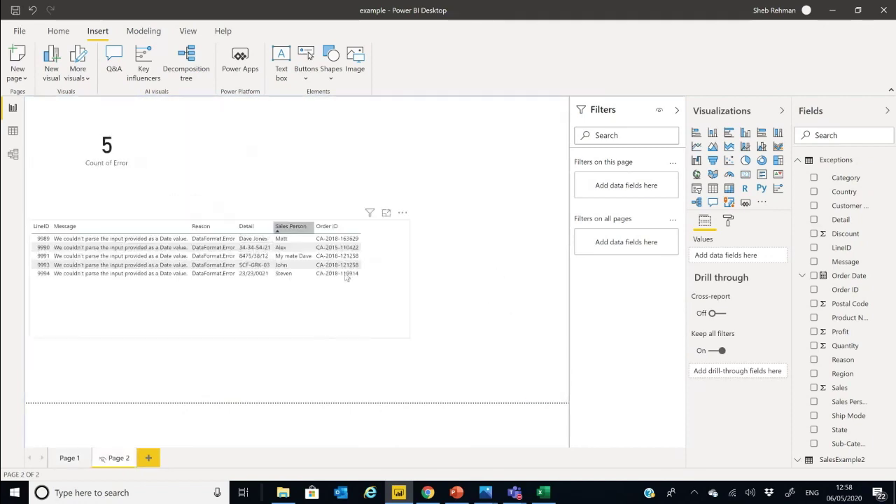
{"action": "left_click", "coordinate": [382, 310]}
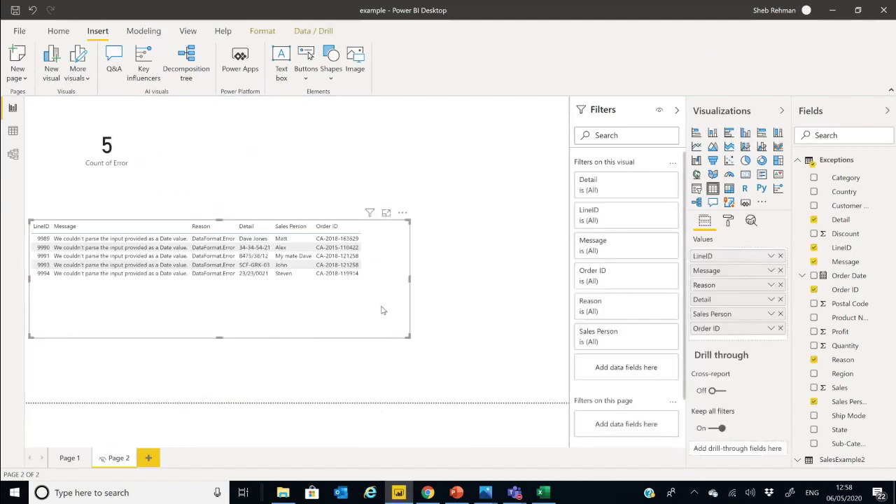